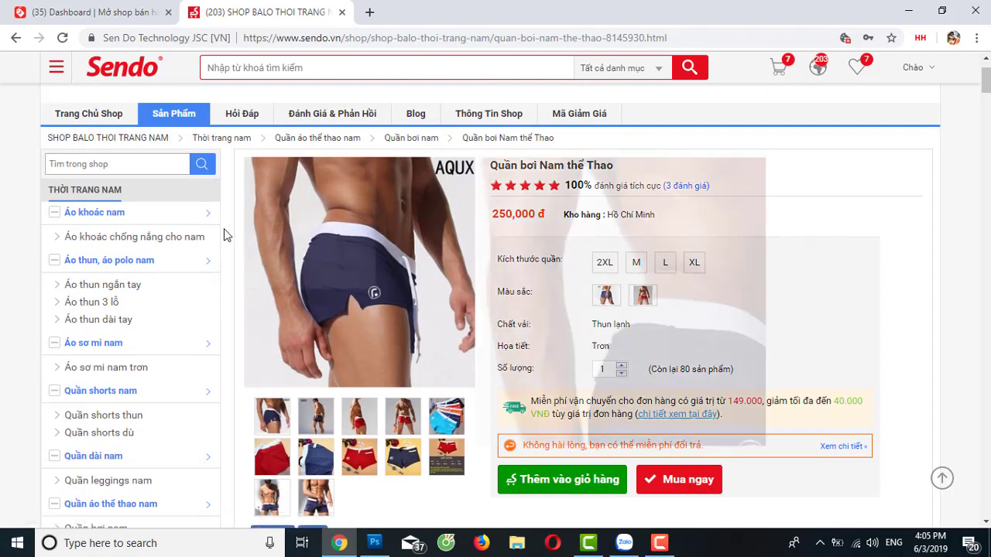
Go to the shop's home page and open the recommended product "Vòng tay hạt thần chú tùy hưu cao cấp"
{"action": "left_click", "coordinate": [615, 271]}
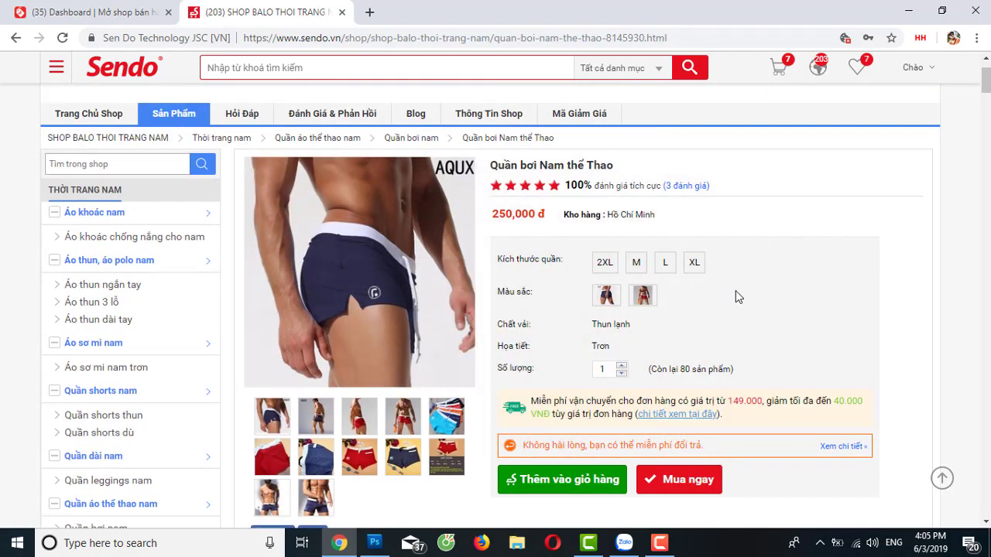
{"action": "left_click", "coordinate": [88, 113]}
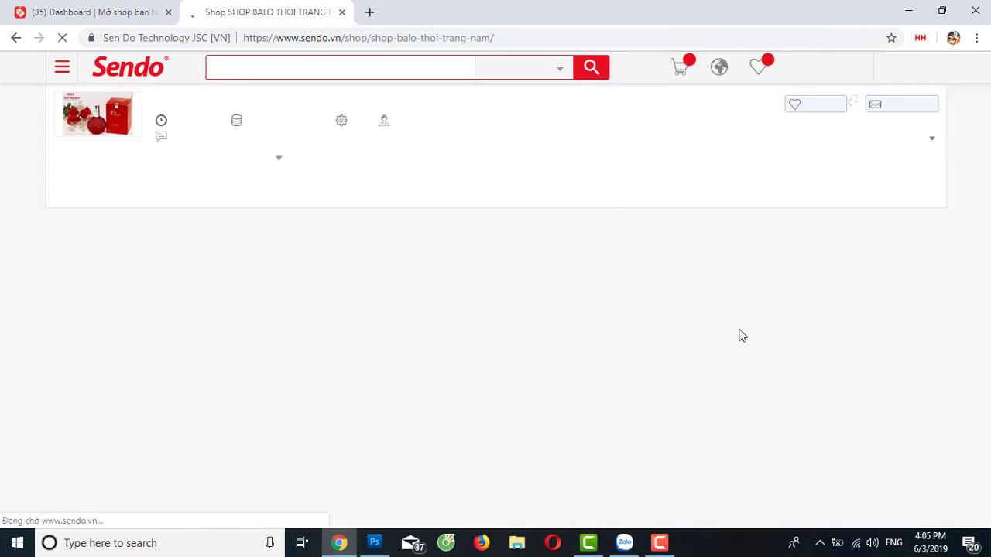
{"action": "scroll", "coordinate": [658, 337], "scroll_direction": "down", "scroll_amount": 1}
{"action": "scroll", "coordinate": [697, 343], "scroll_direction": "down", "scroll_amount": 1}
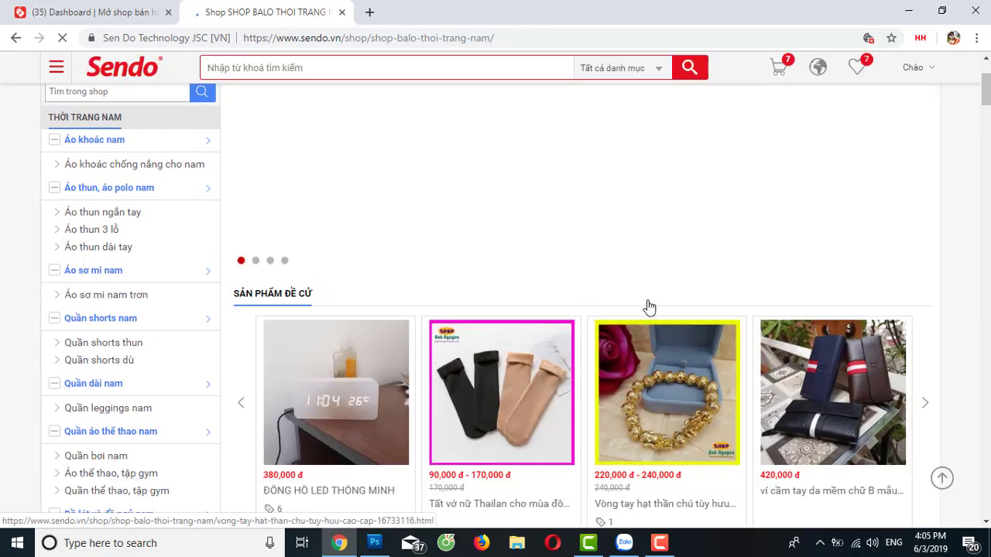
{"action": "scroll", "coordinate": [649, 307], "scroll_direction": "down", "scroll_amount": 3}
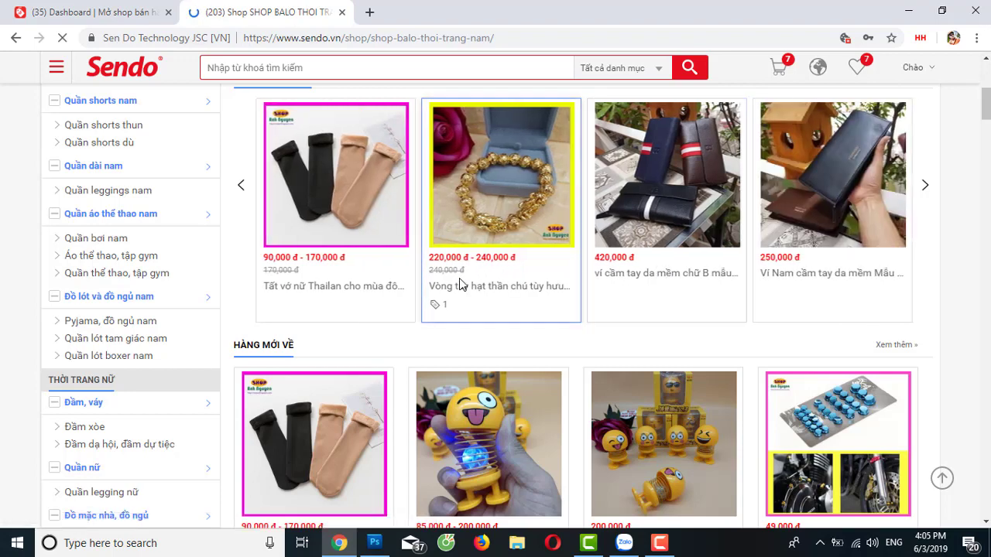
{"action": "left_click", "coordinate": [484, 208]}
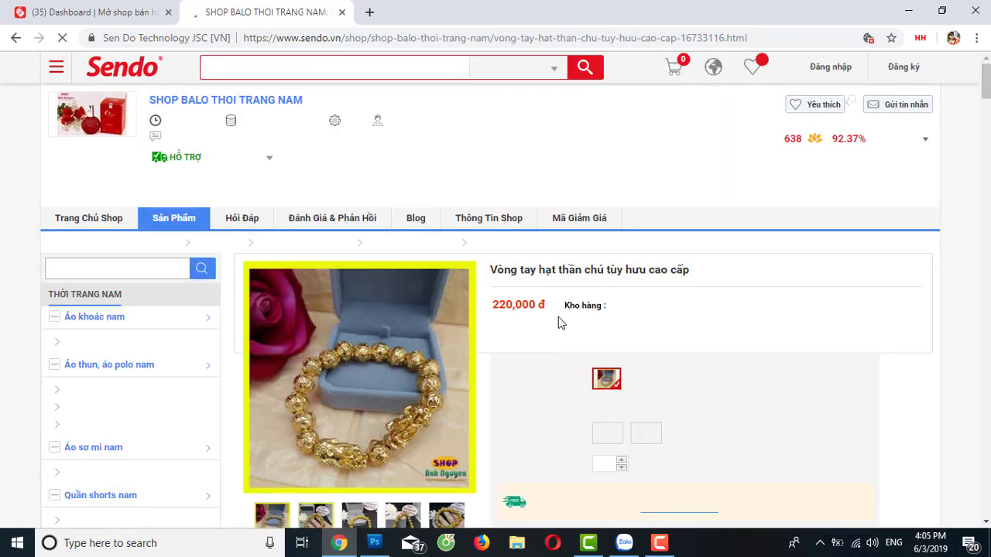
Compare the bracelet's 10LY and 12LY type options and their prices, leaving 12LY selected
{"action": "scroll", "coordinate": [558, 316], "scroll_direction": "down", "scroll_amount": 1}
{"action": "scroll", "coordinate": [738, 336], "scroll_direction": "down", "scroll_amount": 1}
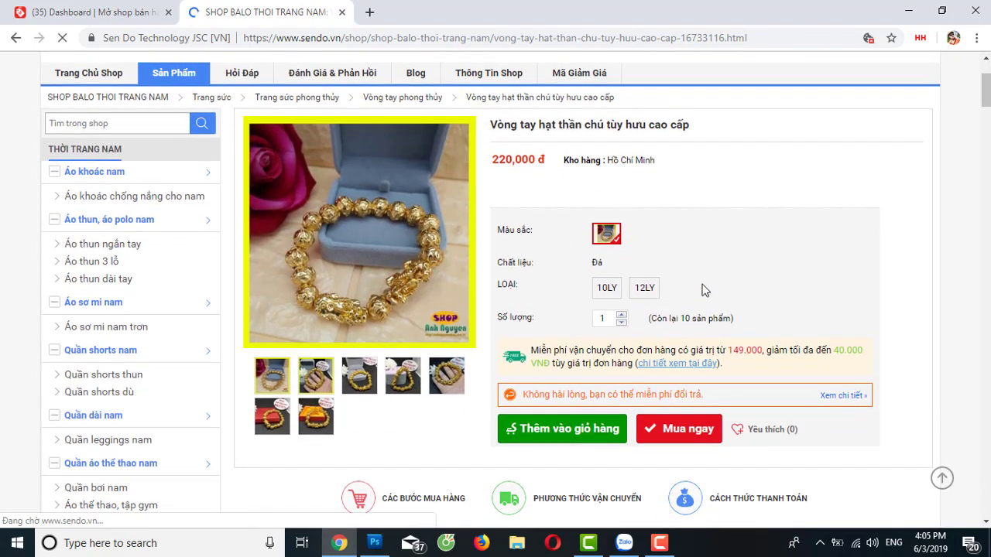
{"action": "scroll", "coordinate": [639, 281], "scroll_direction": "down", "scroll_amount": 1}
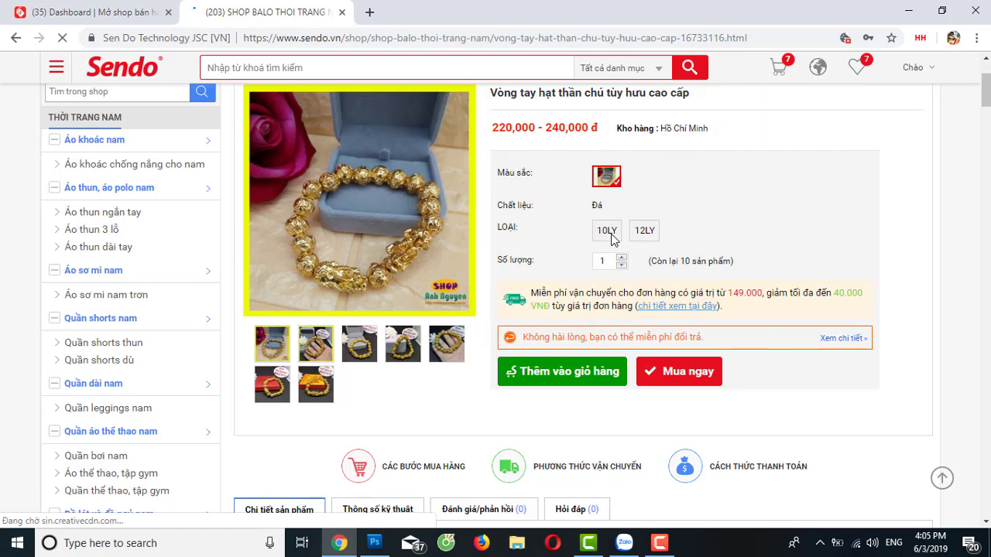
{"action": "left_click", "coordinate": [607, 235]}
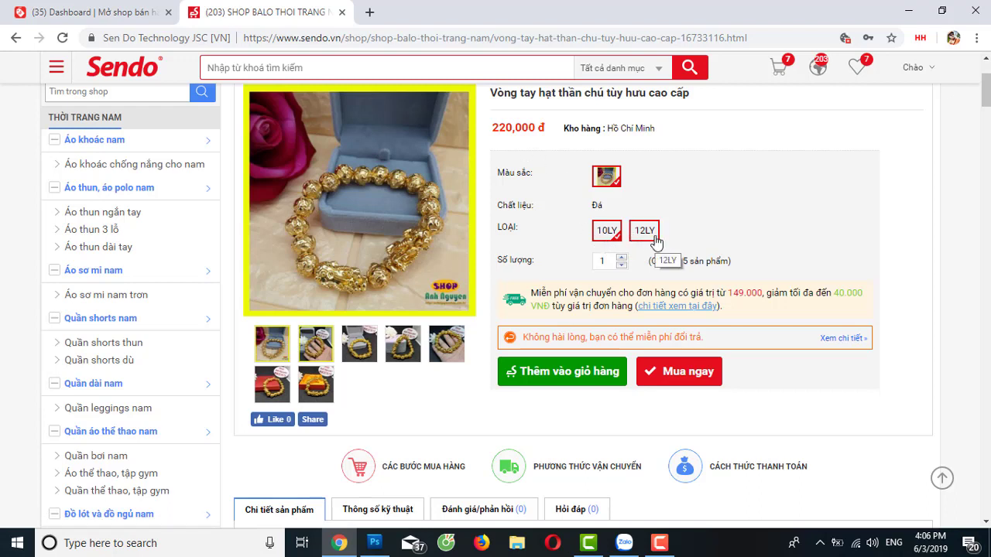
{"action": "left_click", "coordinate": [645, 236]}
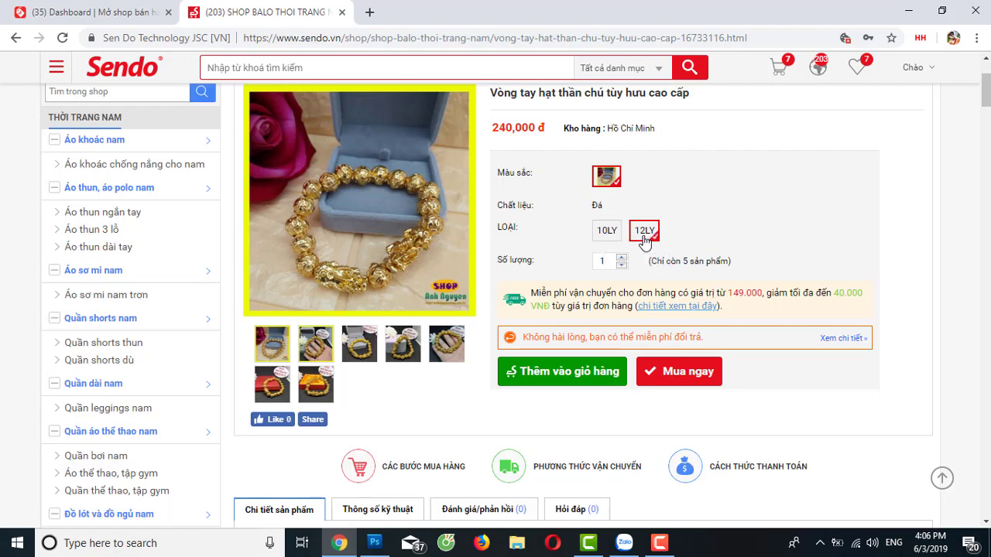
{"action": "left_click", "coordinate": [609, 231]}
{"action": "left_click", "coordinate": [643, 232]}
Switch to the seller dashboard and open the form for posting a new product
{"action": "left_click", "coordinate": [116, 12]}
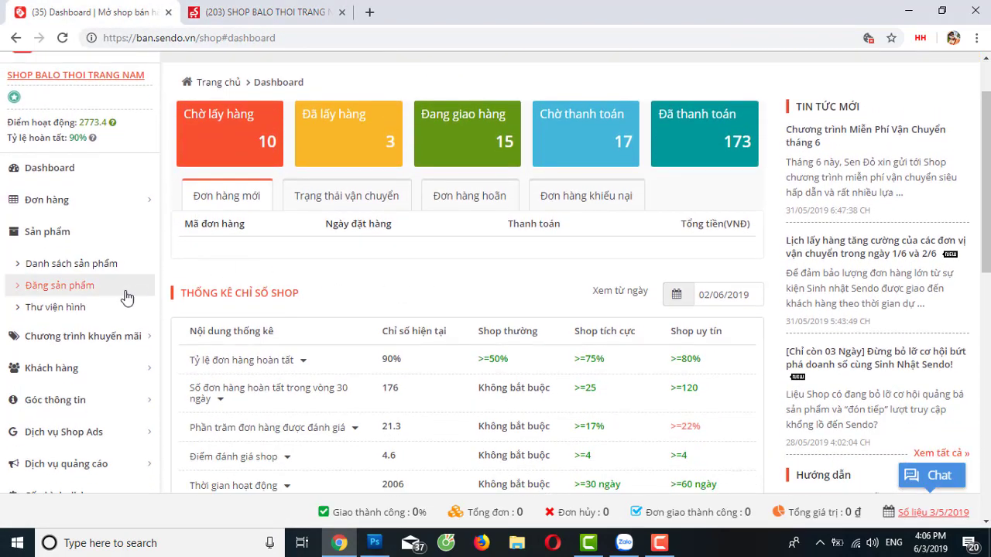
{"action": "left_click", "coordinate": [66, 286]}
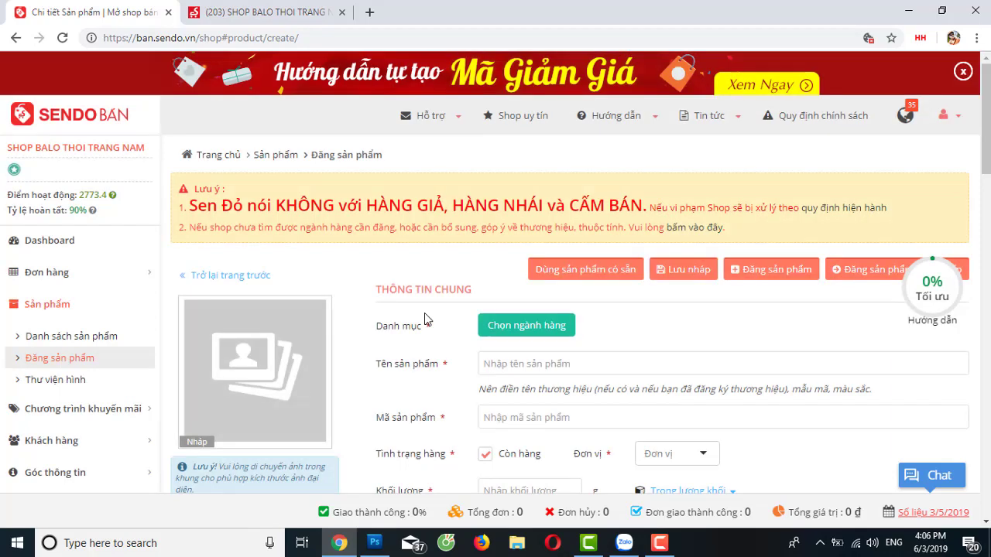
{"action": "scroll", "coordinate": [425, 313], "scroll_direction": "down", "scroll_amount": 2}
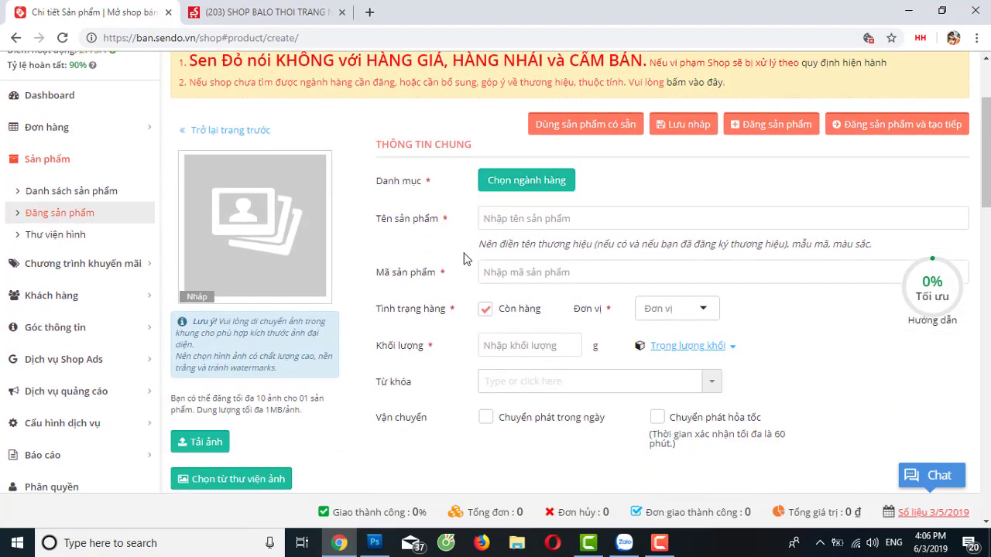
Set the new product's category to Trang sức > Vòng, lắc tay > Vòng tay chuỗi hạt
{"action": "left_click", "coordinate": [516, 189]}
{"action": "scroll", "coordinate": [778, 294], "scroll_direction": "down", "scroll_amount": 1}
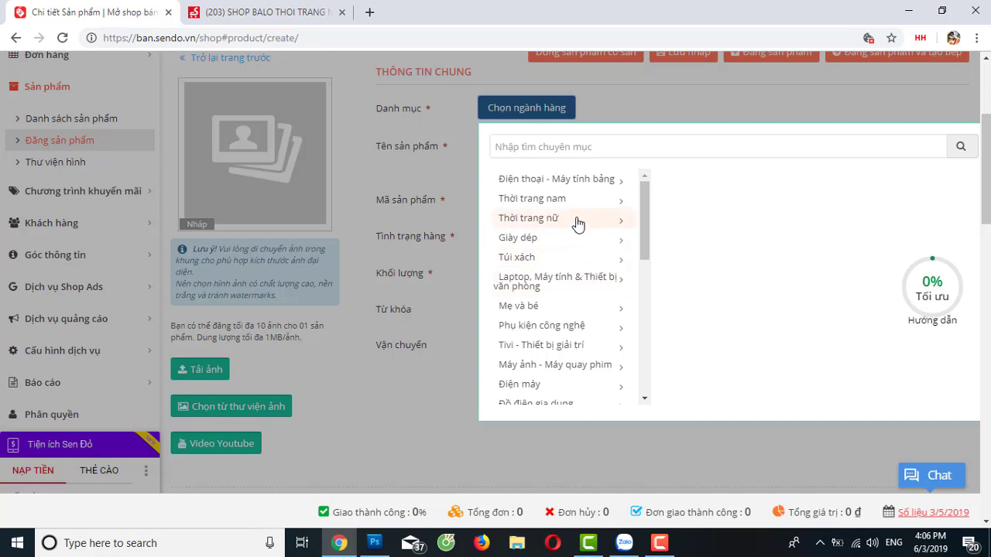
{"action": "scroll", "coordinate": [569, 223], "scroll_direction": "down", "scroll_amount": 5}
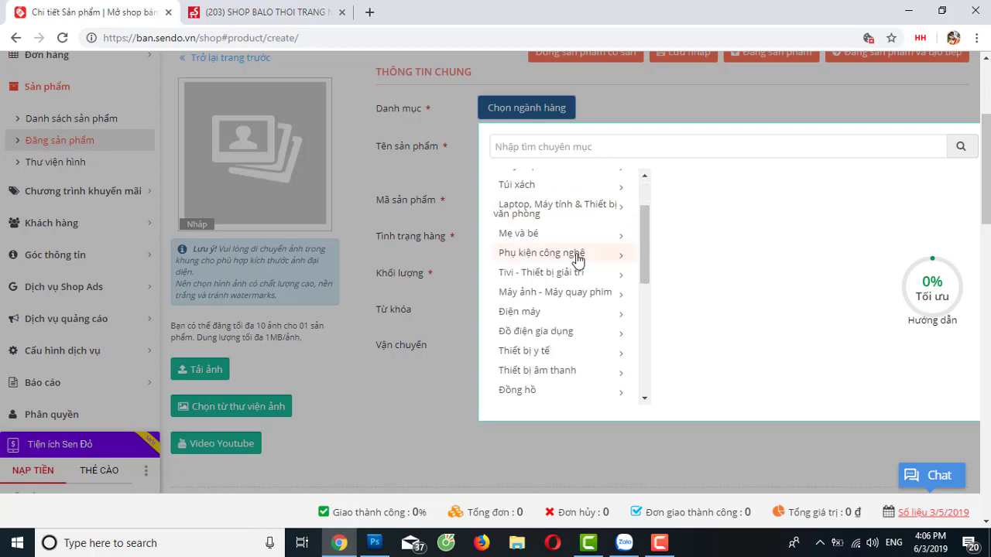
{"action": "left_click", "coordinate": [564, 264]}
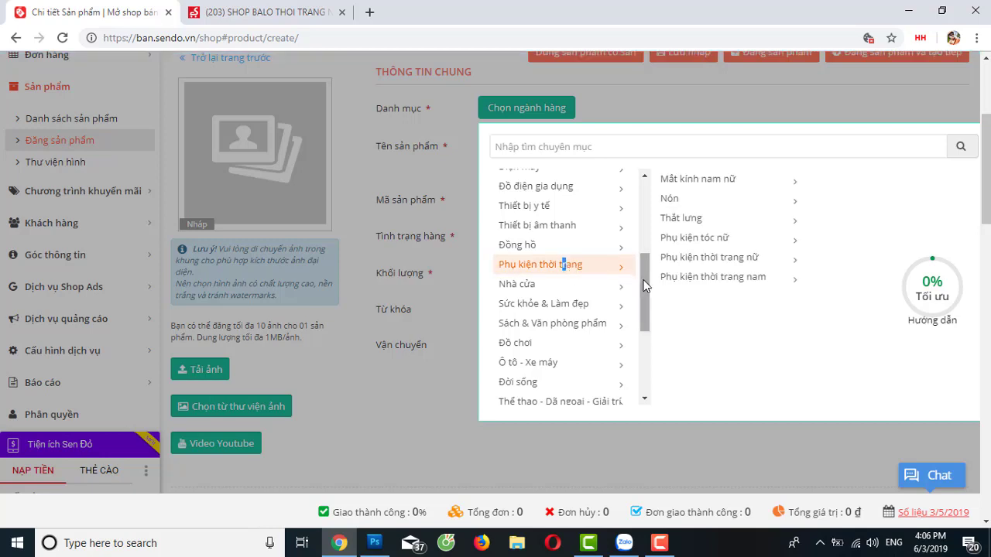
{"action": "left_click_drag", "start_coordinate": [647, 277], "coordinate": [659, 405]}
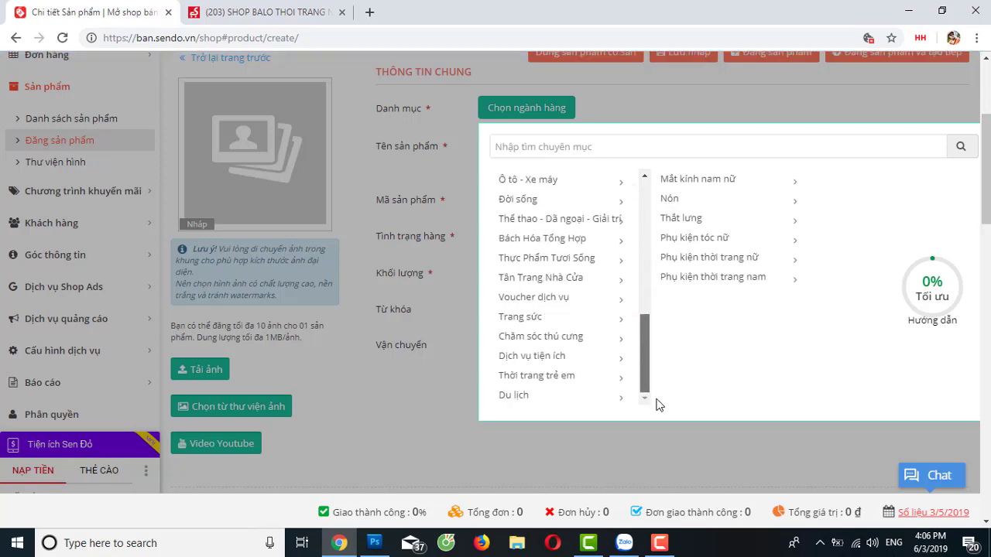
{"action": "left_click", "coordinate": [539, 321]}
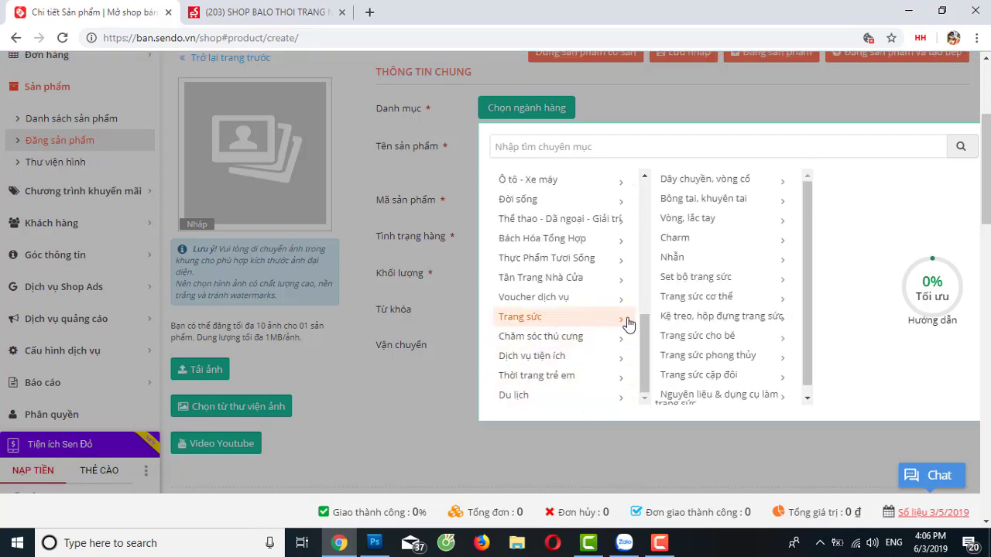
{"action": "left_click", "coordinate": [703, 226]}
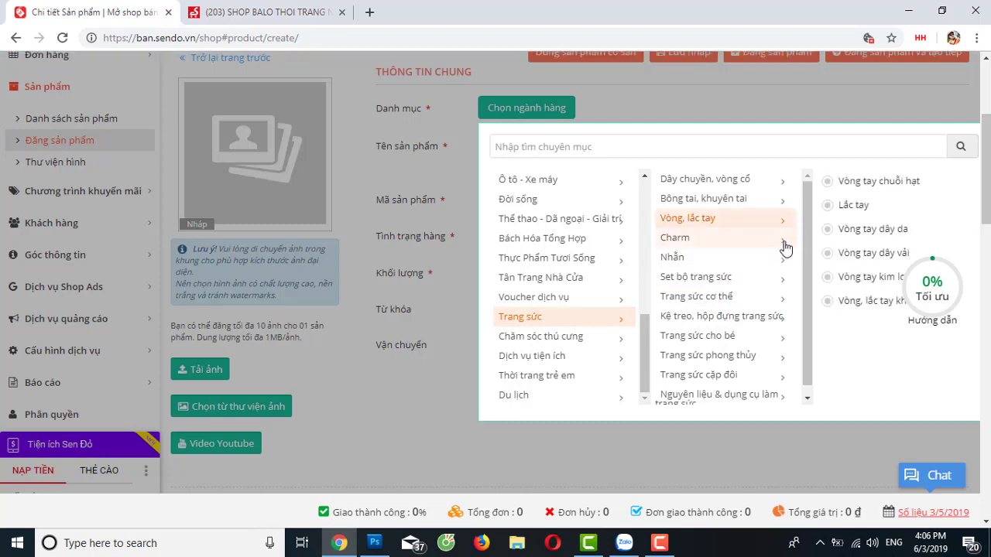
{"action": "scroll", "coordinate": [890, 217], "scroll_direction": "down", "scroll_amount": 1}
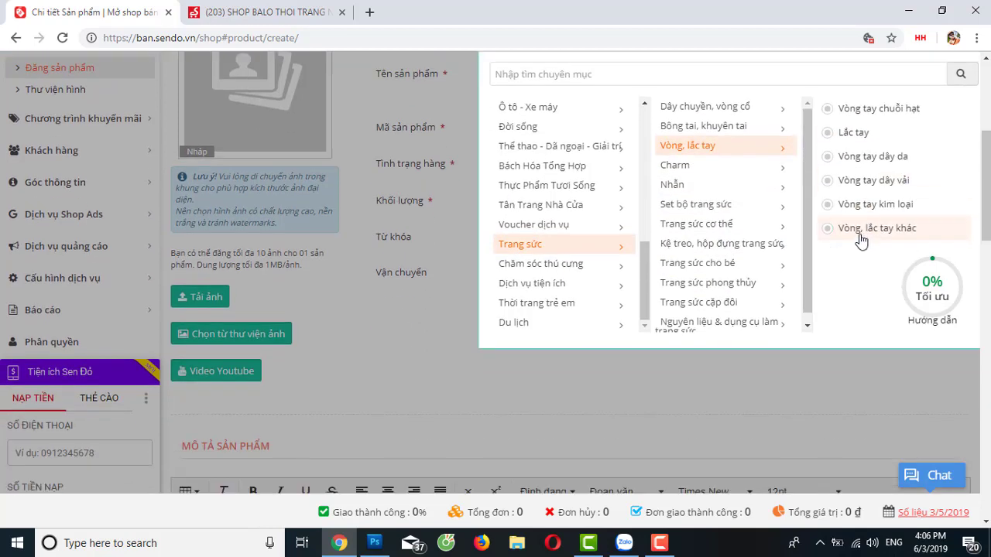
{"action": "left_click", "coordinate": [830, 112]}
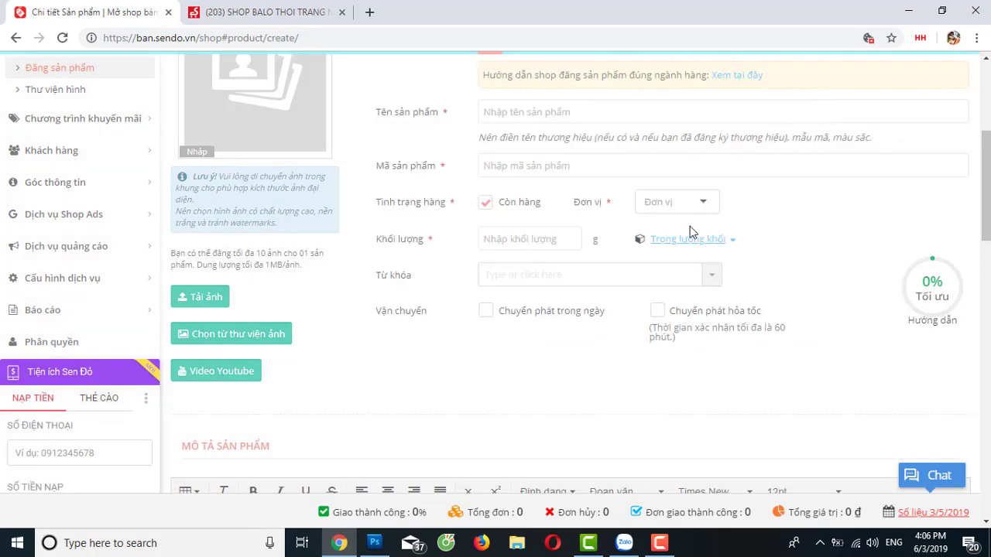
Check the requirements in the product image upload dialog, close it, and look over the form's attribute and description sections
{"action": "scroll", "coordinate": [638, 334], "scroll_direction": "up", "scroll_amount": 1}
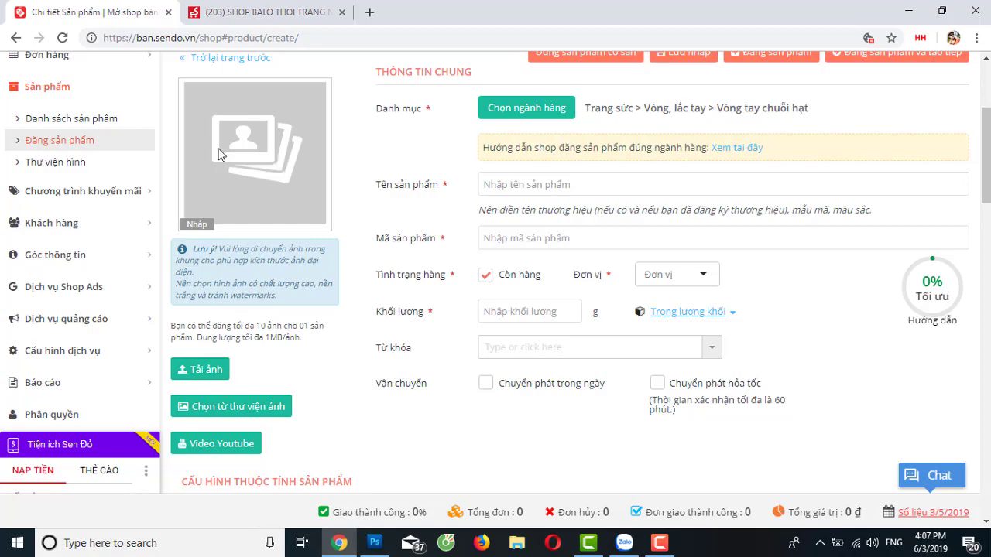
{"action": "left_click", "coordinate": [207, 371]}
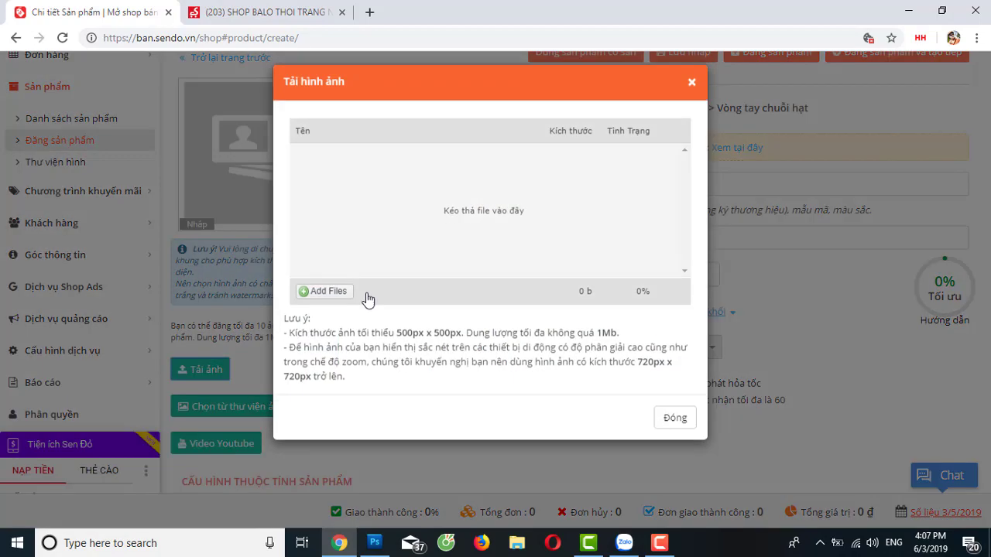
{"action": "left_click", "coordinate": [691, 91]}
{"action": "scroll", "coordinate": [186, 337], "scroll_direction": "down", "scroll_amount": 1}
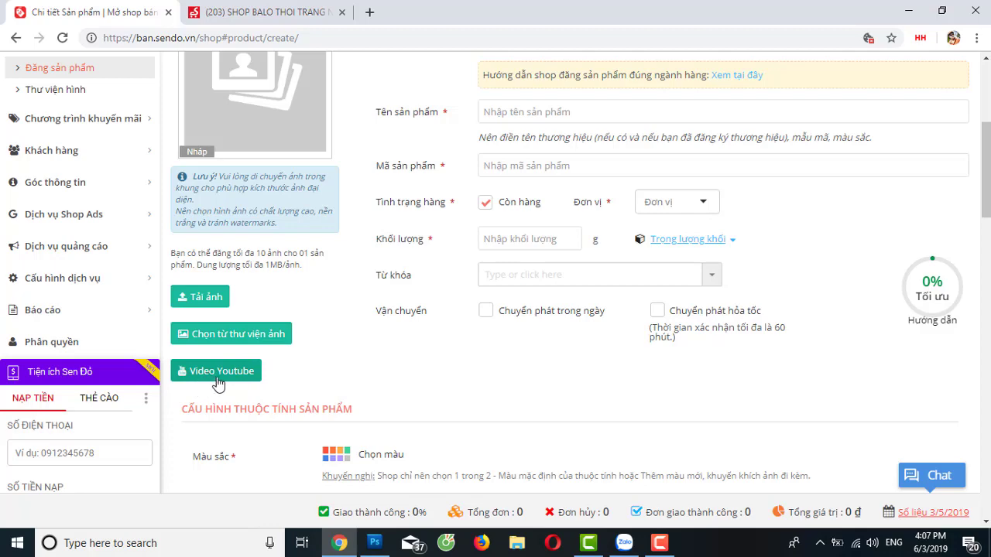
{"action": "scroll", "coordinate": [220, 381], "scroll_direction": "down", "scroll_amount": 7}
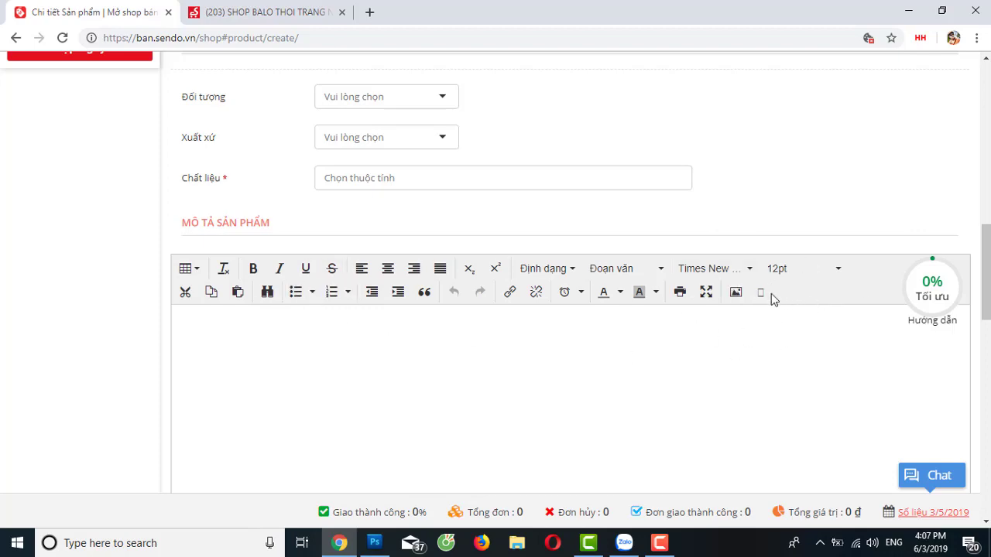
Inspect the dialog for linking a YouTube video to the product and close it without adding a link
{"action": "scroll", "coordinate": [456, 252], "scroll_direction": "up", "scroll_amount": 5}
{"action": "scroll", "coordinate": [456, 252], "scroll_direction": "up", "scroll_amount": 1}
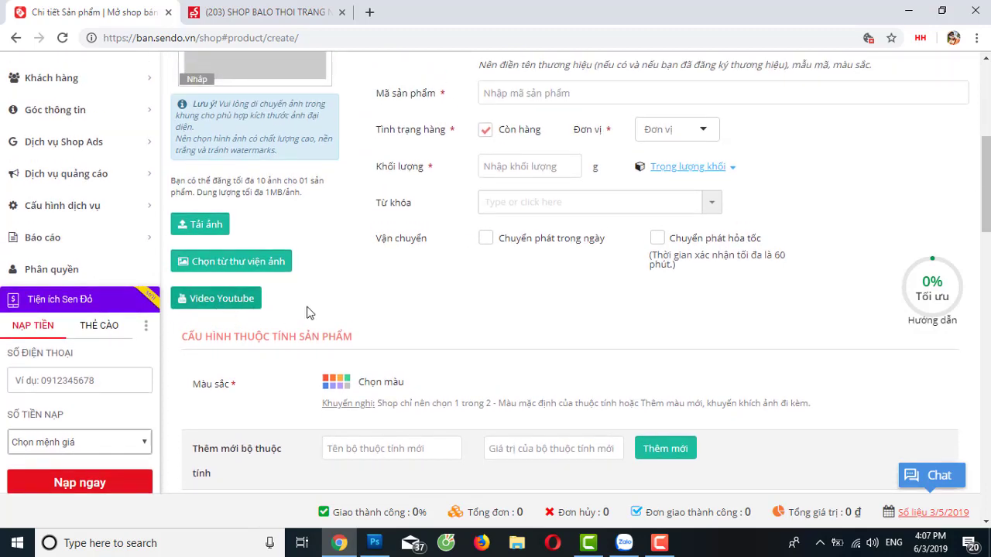
{"action": "left_click", "coordinate": [224, 299]}
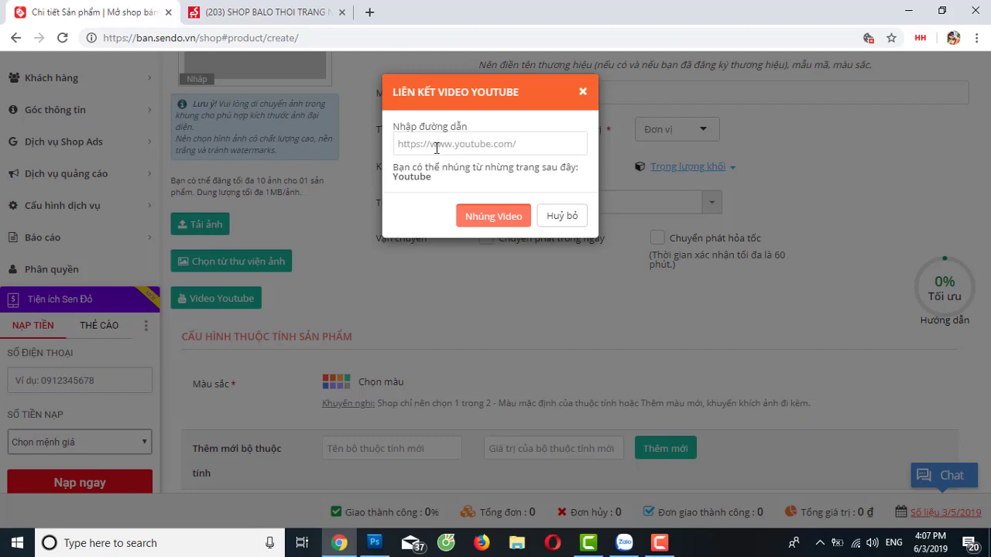
{"action": "left_click", "coordinate": [496, 219]}
{"action": "left_click", "coordinate": [453, 142]}
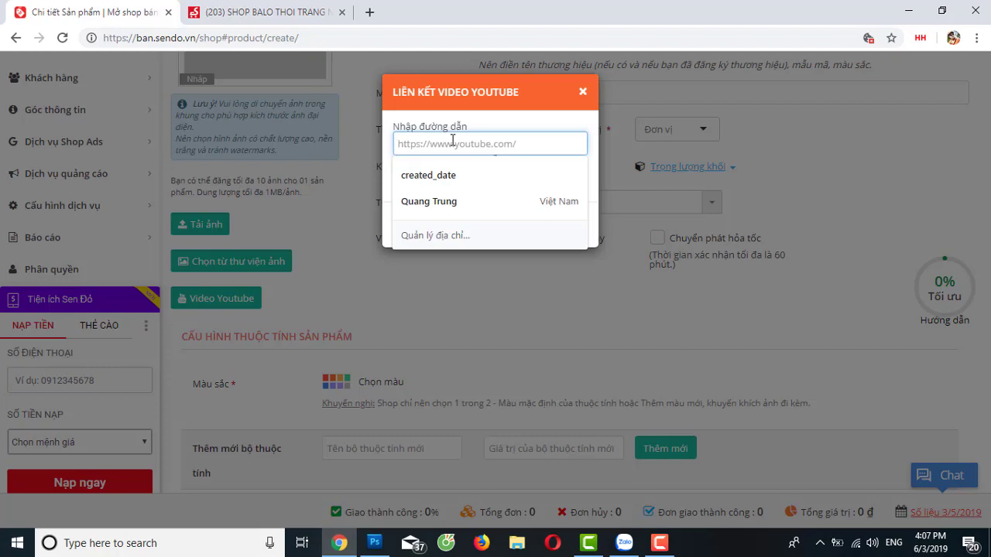
{"action": "left_click", "coordinate": [583, 92]}
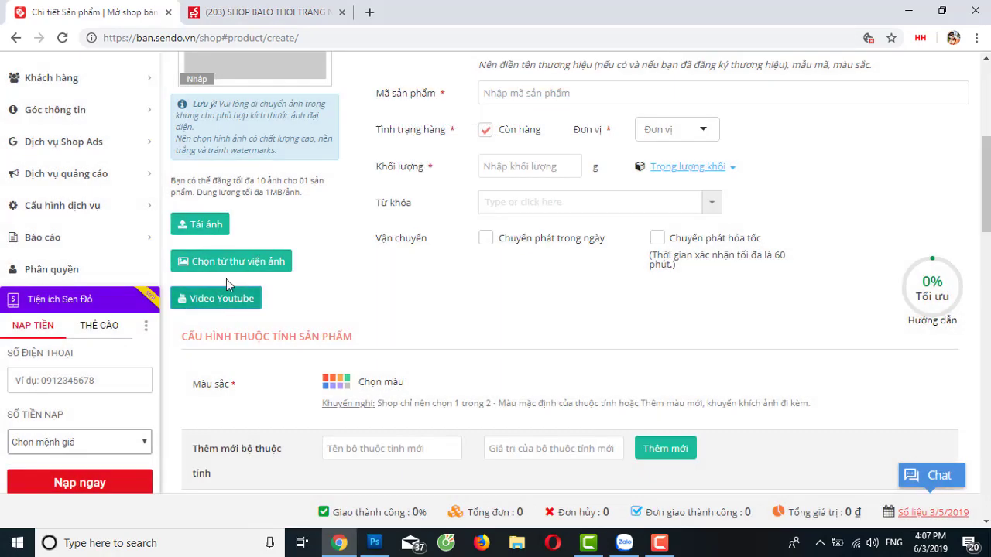
Review the form's general information and attribute fields, then view the image upload dialog again and close it
{"action": "scroll", "coordinate": [387, 317], "scroll_direction": "up", "scroll_amount": 2}
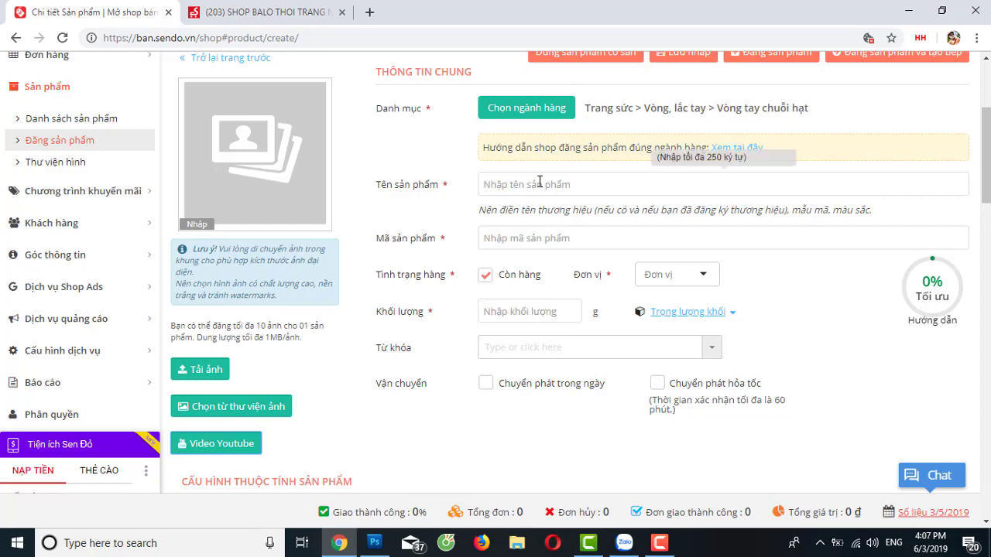
{"action": "scroll", "coordinate": [534, 217], "scroll_direction": "down", "scroll_amount": 2}
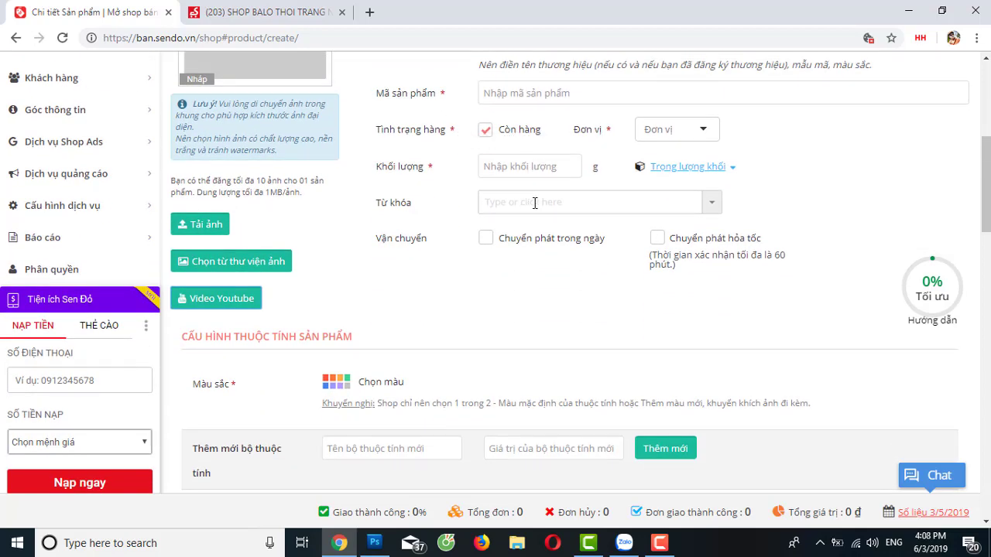
{"action": "scroll", "coordinate": [478, 233], "scroll_direction": "down", "scroll_amount": 1}
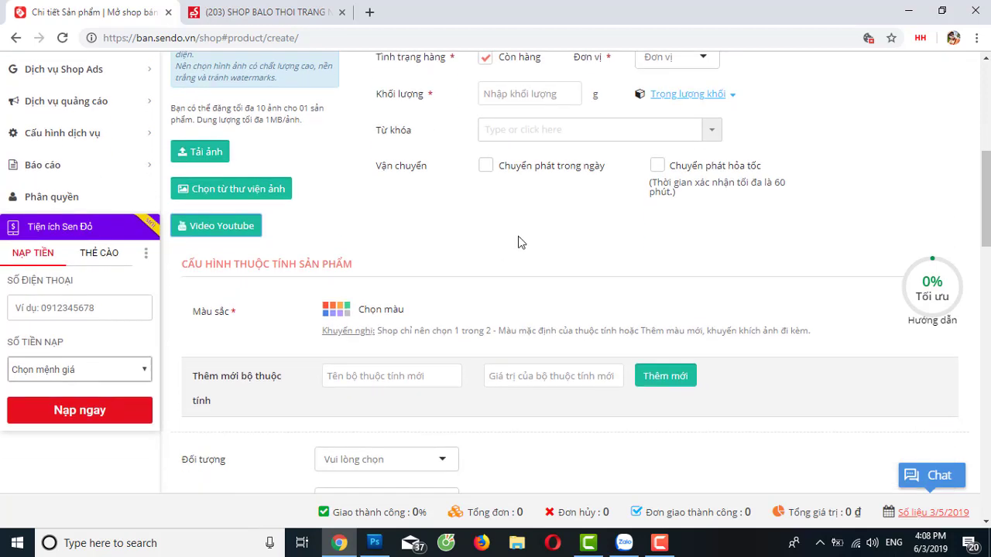
{"action": "scroll", "coordinate": [503, 240], "scroll_direction": "down", "scroll_amount": 1}
{"action": "scroll", "coordinate": [387, 238], "scroll_direction": "down", "scroll_amount": 1}
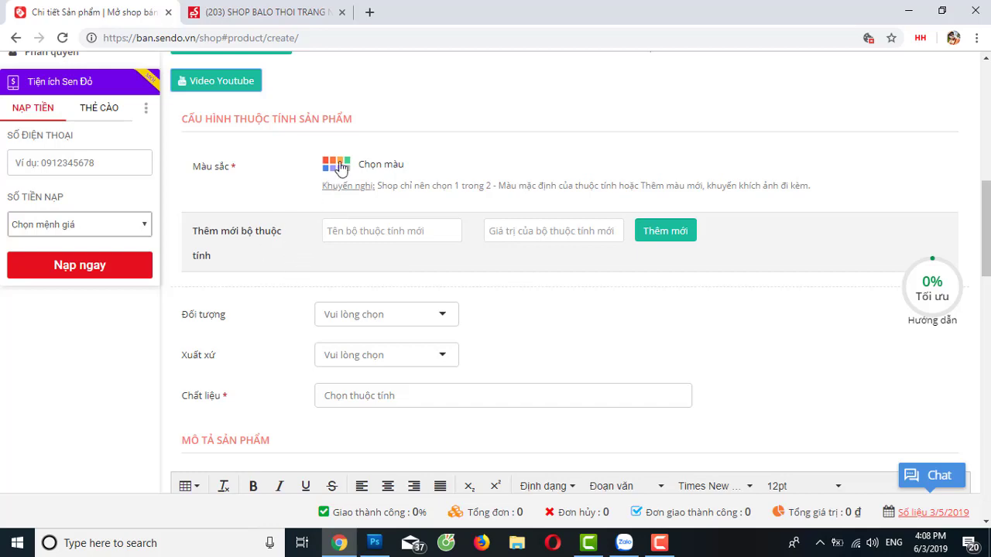
{"action": "scroll", "coordinate": [341, 169], "scroll_direction": "up", "scroll_amount": 3}
{"action": "left_click", "coordinate": [200, 224]}
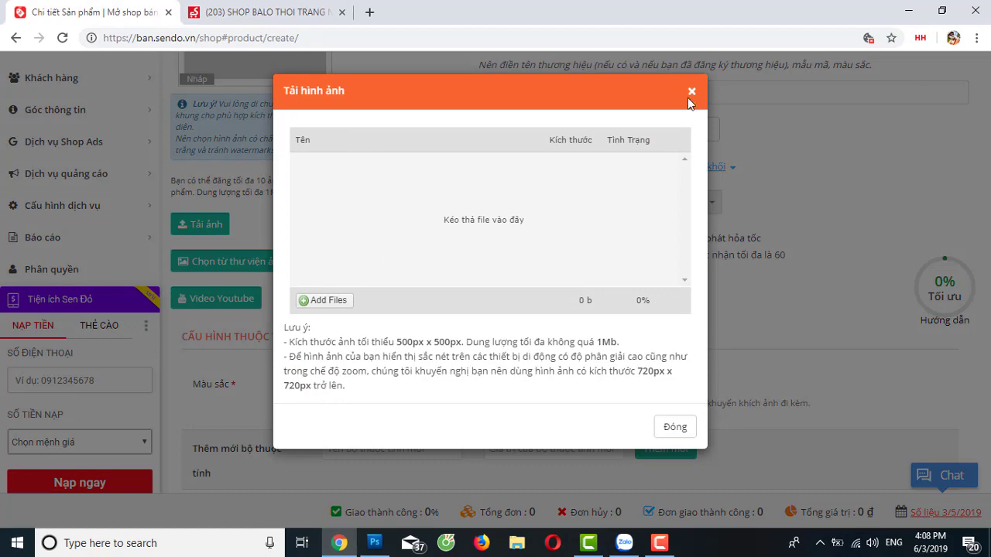
{"action": "left_click", "coordinate": [691, 91]}
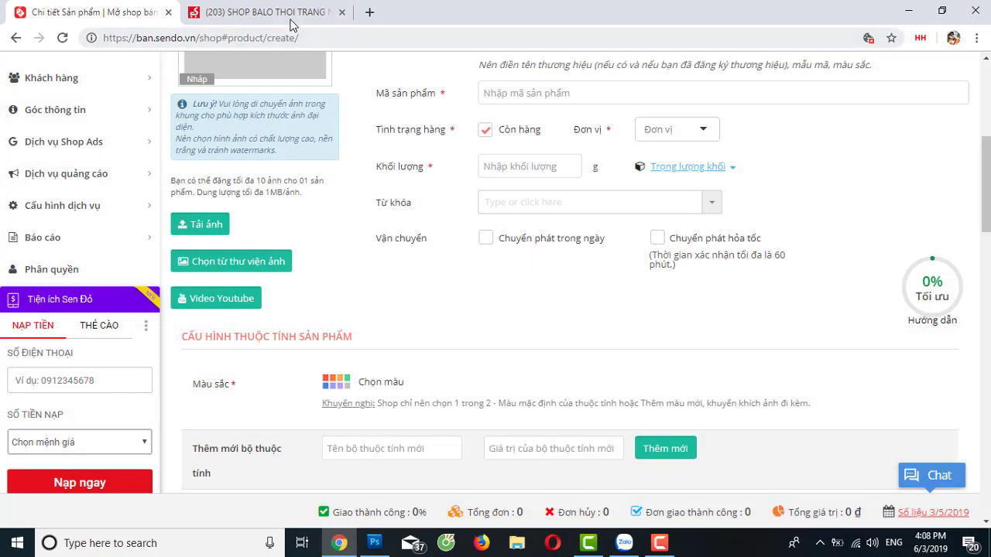
Switch to the shop's browser tab and return from the open bracelet listing to the shop home page
{"action": "left_click", "coordinate": [263, 12]}
{"action": "left_click", "coordinate": [19, 34]}
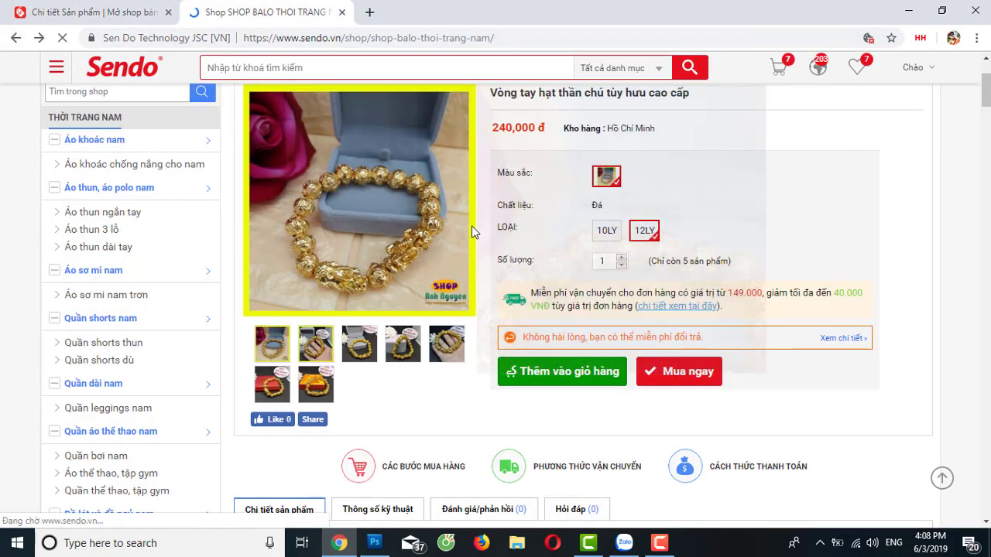
{"action": "scroll", "coordinate": [501, 304], "scroll_direction": "up", "scroll_amount": 3}
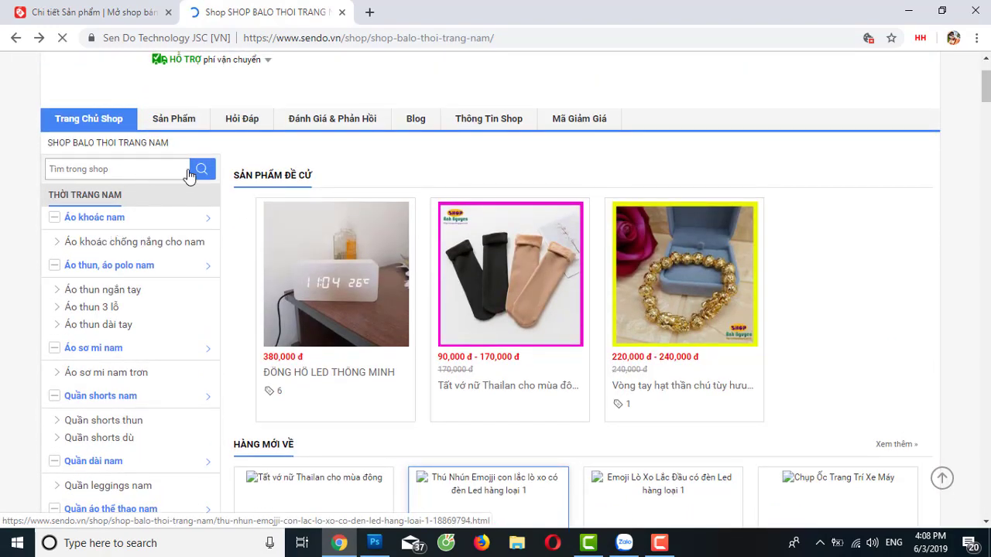
{"action": "scroll", "coordinate": [627, 358], "scroll_direction": "down", "scroll_amount": 2}
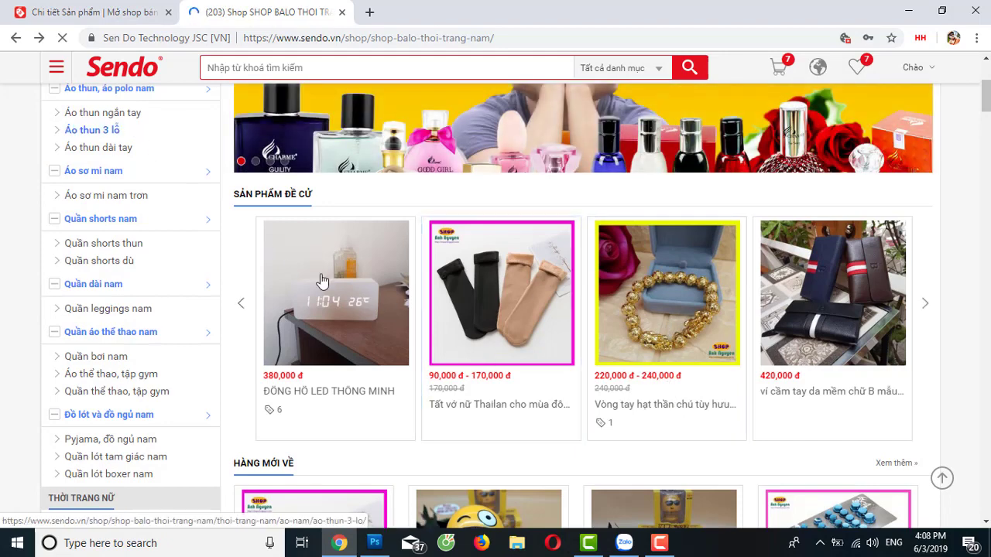
{"action": "scroll", "coordinate": [277, 250], "scroll_direction": "up", "scroll_amount": 3}
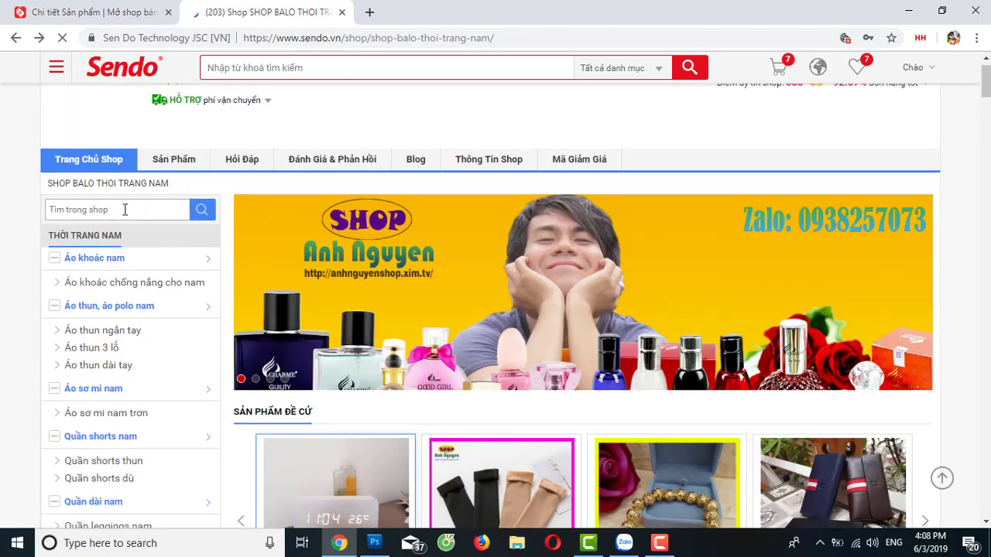
Search within the shop for "cung hoàng"
{"action": "left_click", "coordinate": [124, 210]}
{"action": "type", "text": "cunh"}
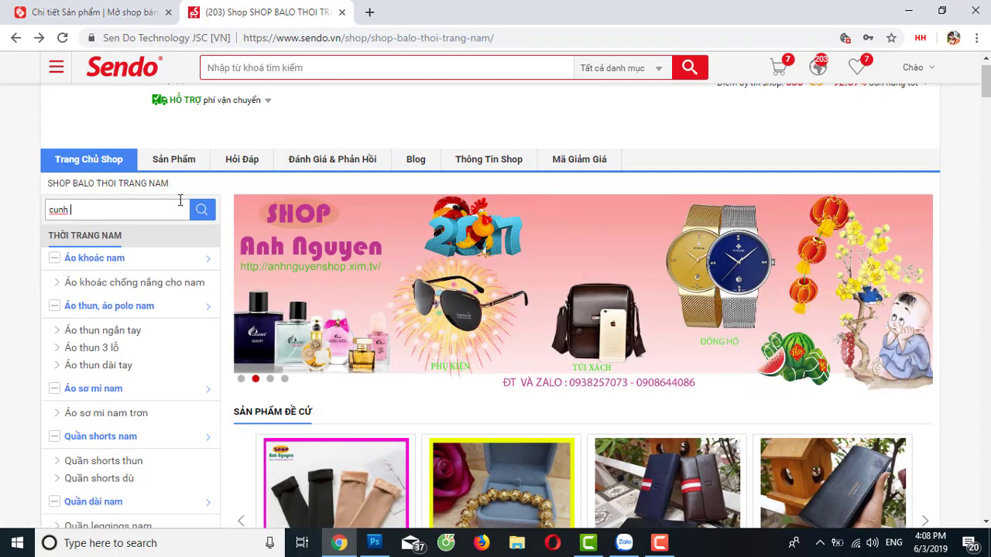
{"action": "key", "text": "BackSpace"}
{"action": "key", "text": "BackSpace"}
{"action": "left_click", "coordinate": [145, 235]}
{"action": "left_click", "coordinate": [201, 212]}
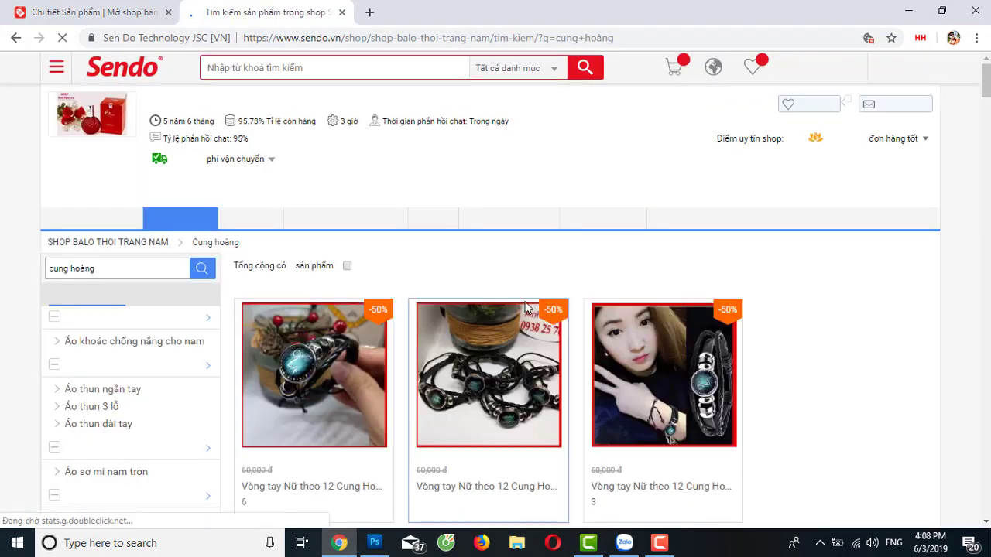
Open the second Vòng tay Nữ theo 12 Cung Hoàng Đạo listing, select the type Song Tử, and return to the product creation form
{"action": "scroll", "coordinate": [519, 306], "scroll_direction": "down", "scroll_amount": 1}
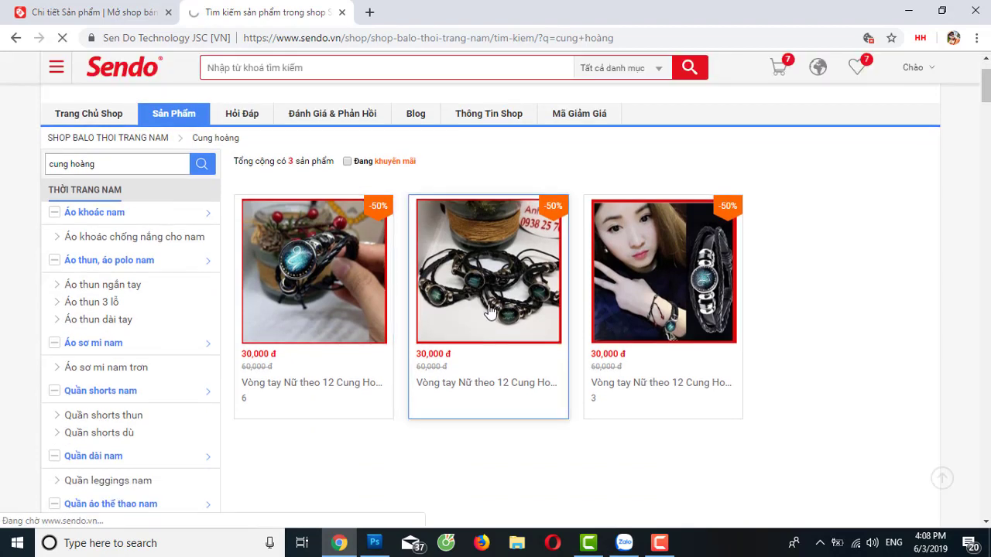
{"action": "left_click", "coordinate": [535, 281]}
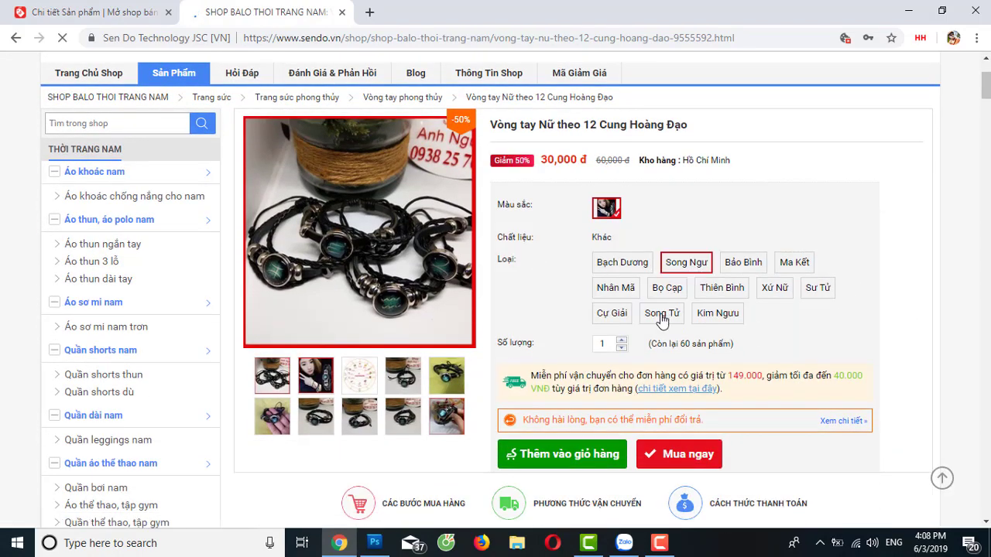
{"action": "left_click", "coordinate": [652, 319]}
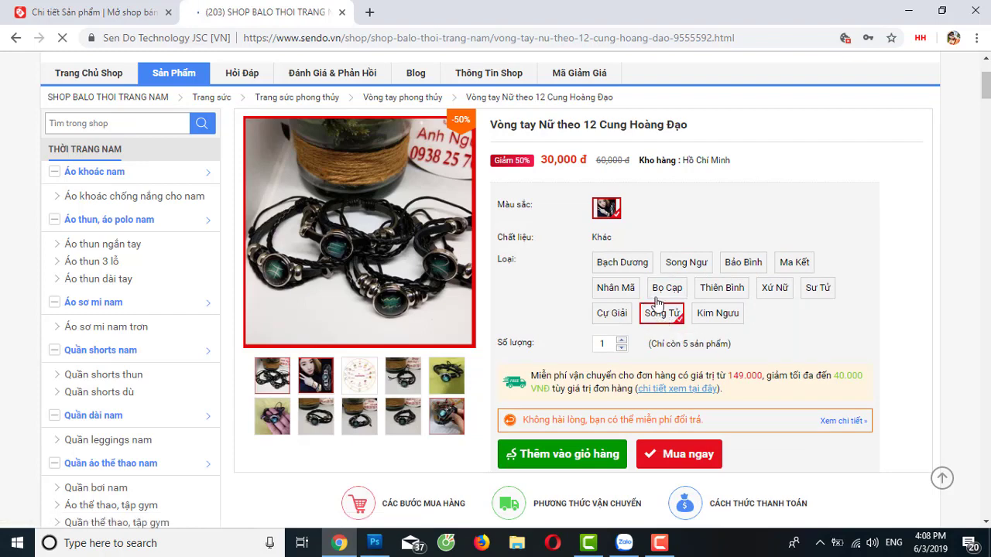
{"action": "left_click", "coordinate": [141, 14]}
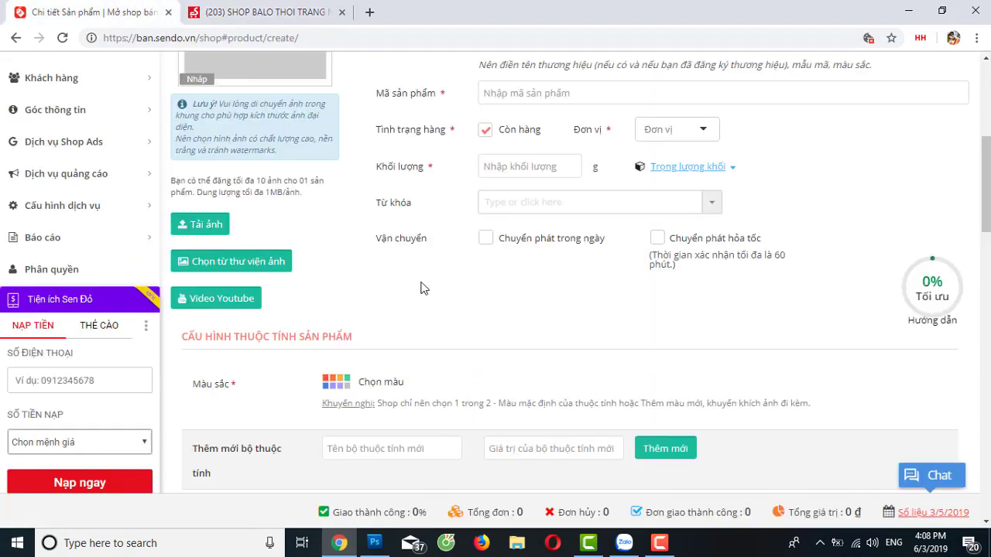
{"action": "left_click", "coordinate": [206, 225]}
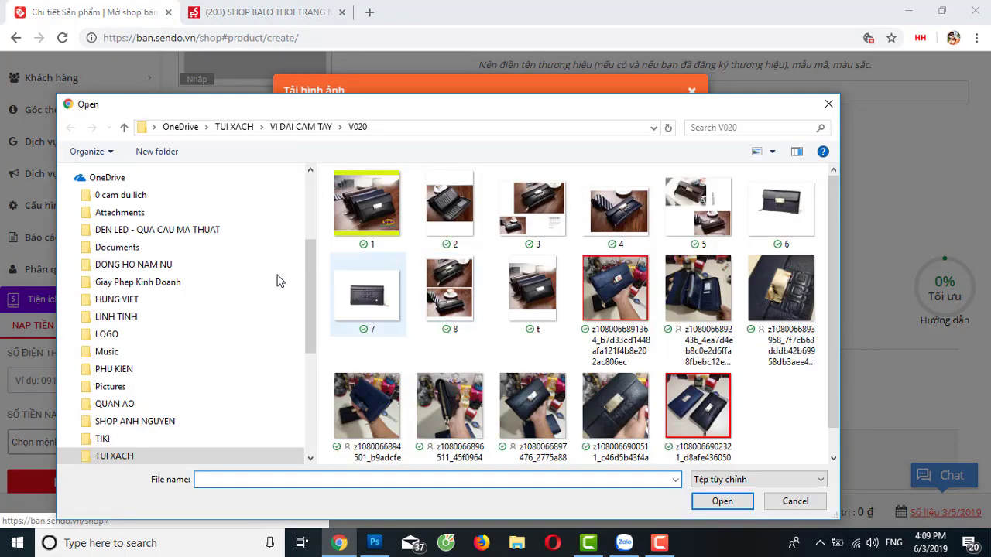
{"action": "scroll", "coordinate": [171, 333], "scroll_direction": "down", "scroll_amount": 3}
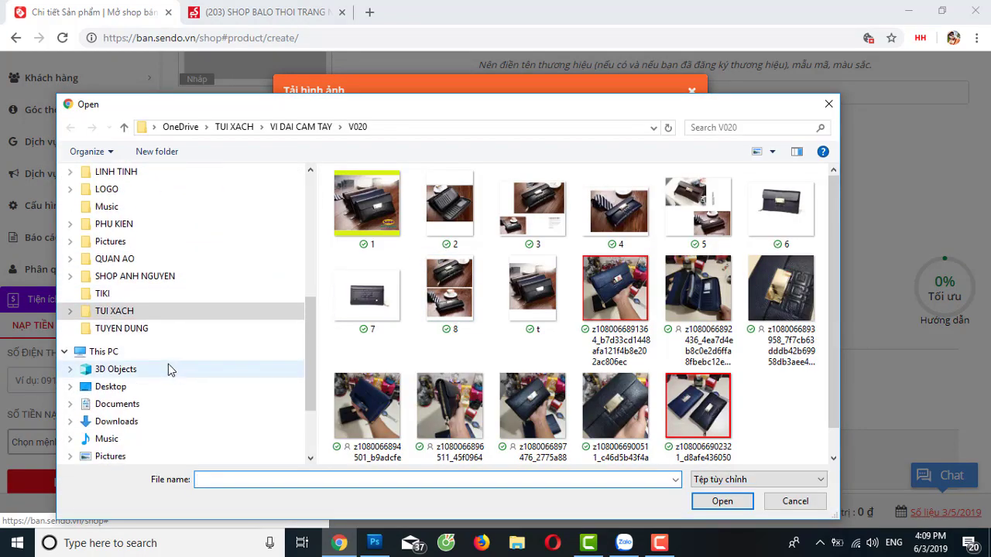
{"action": "scroll", "coordinate": [175, 347], "scroll_direction": "up", "scroll_amount": 1}
{"action": "left_click", "coordinate": [116, 258]}
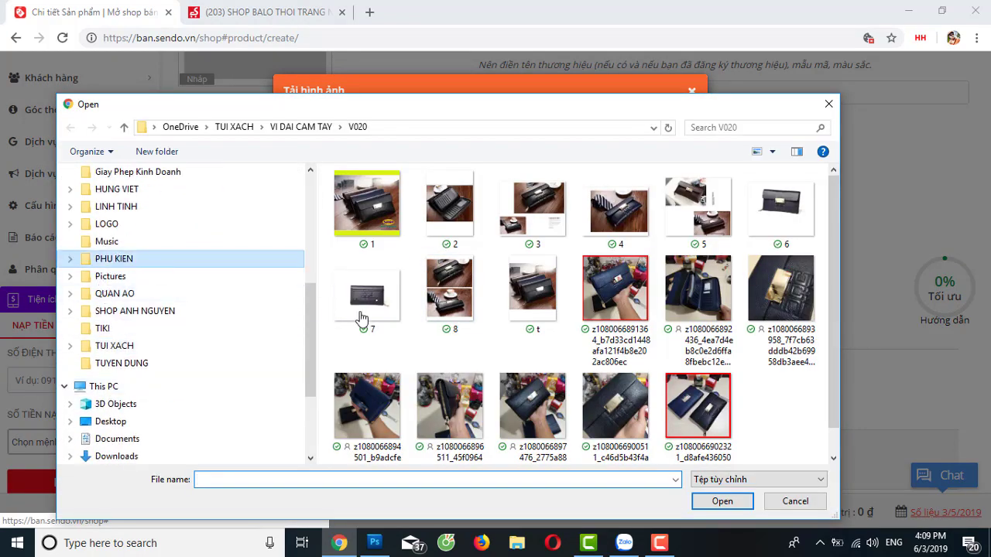
{"action": "scroll", "coordinate": [437, 345], "scroll_direction": "down", "scroll_amount": 1}
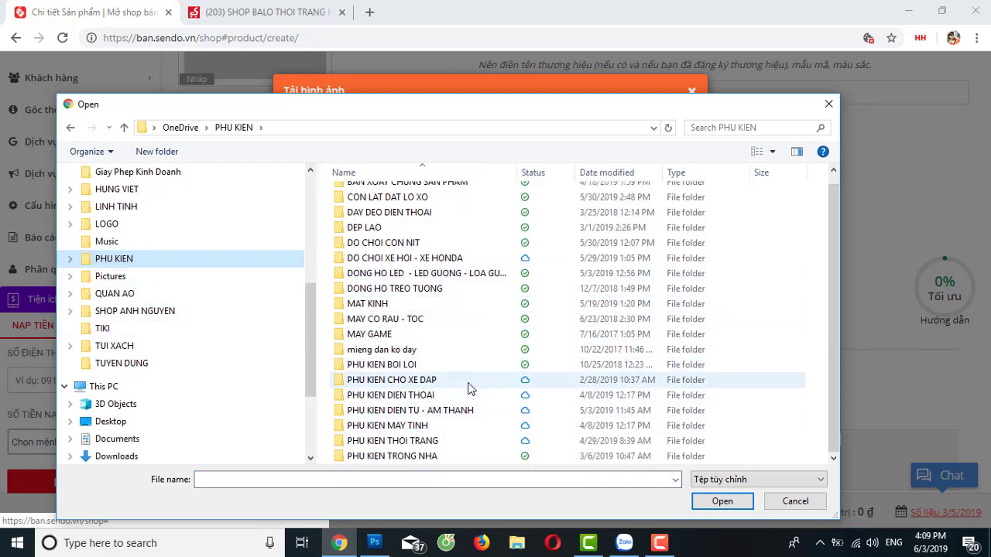
{"action": "double_click", "coordinate": [414, 443]}
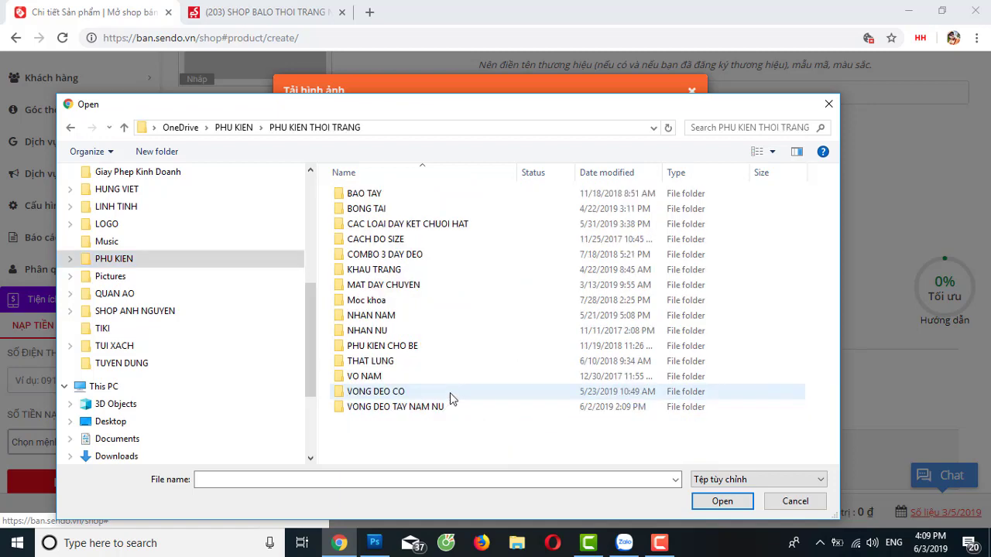
{"action": "double_click", "coordinate": [397, 408]}
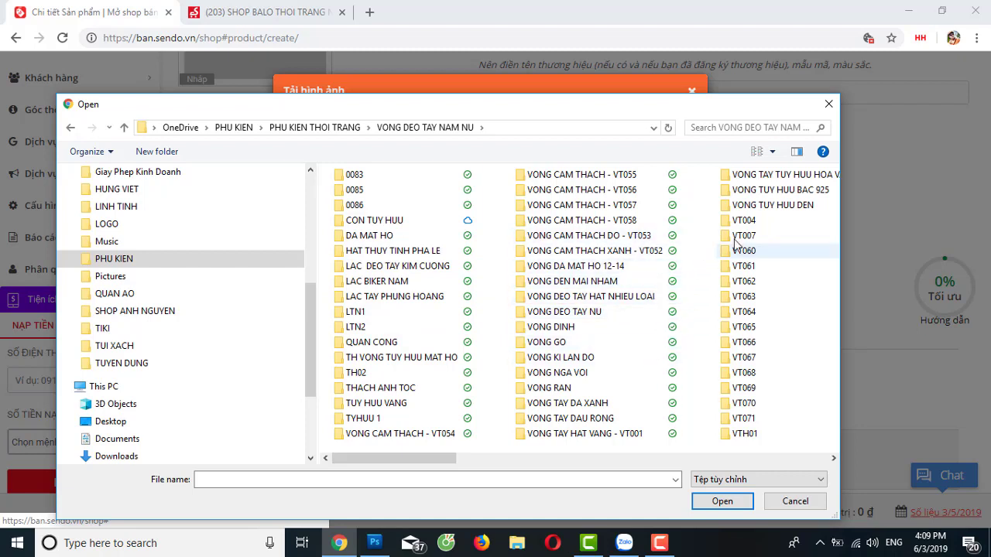
{"action": "scroll", "coordinate": [790, 321], "scroll_direction": "right", "scroll_amount": 5}
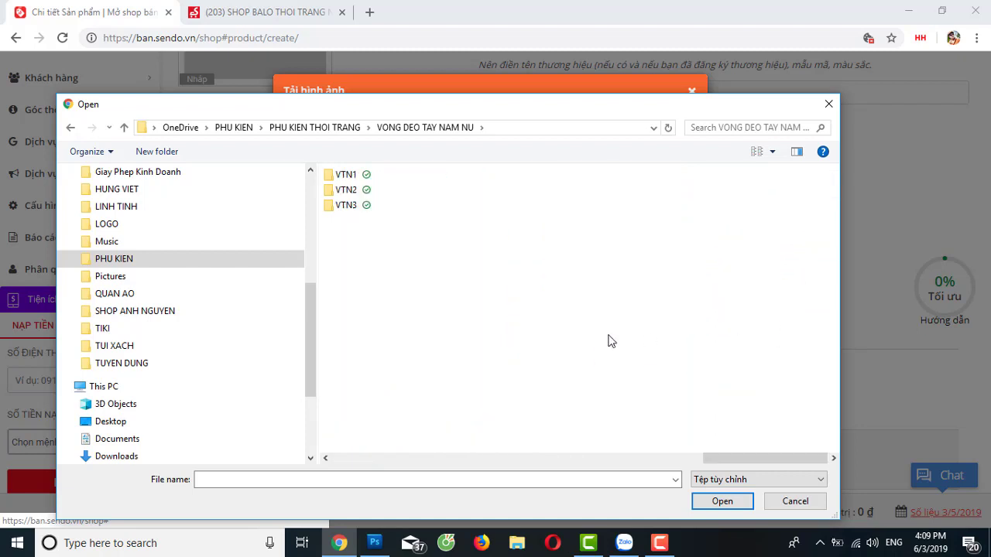
{"action": "scroll", "coordinate": [526, 333], "scroll_direction": "left", "scroll_amount": 5}
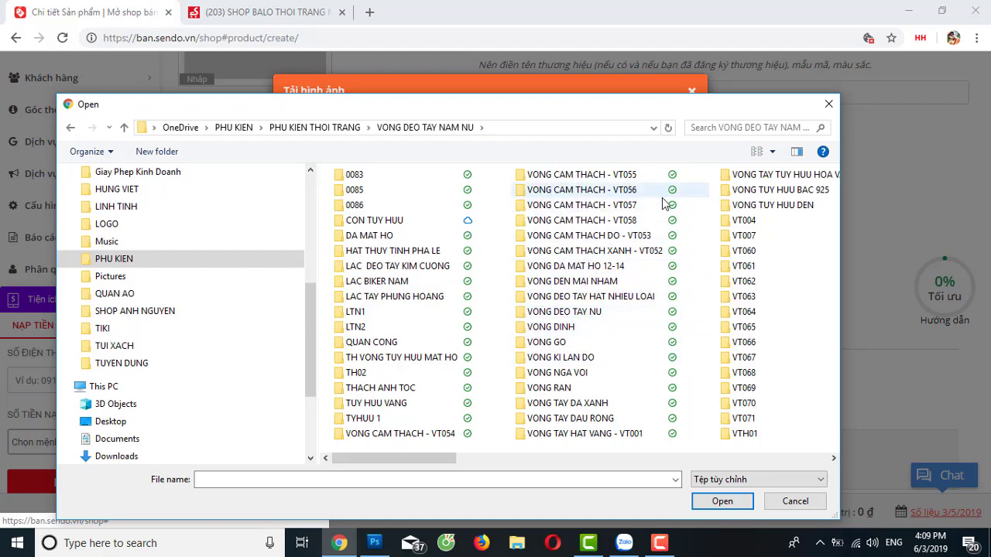
{"action": "left_click", "coordinate": [828, 104]}
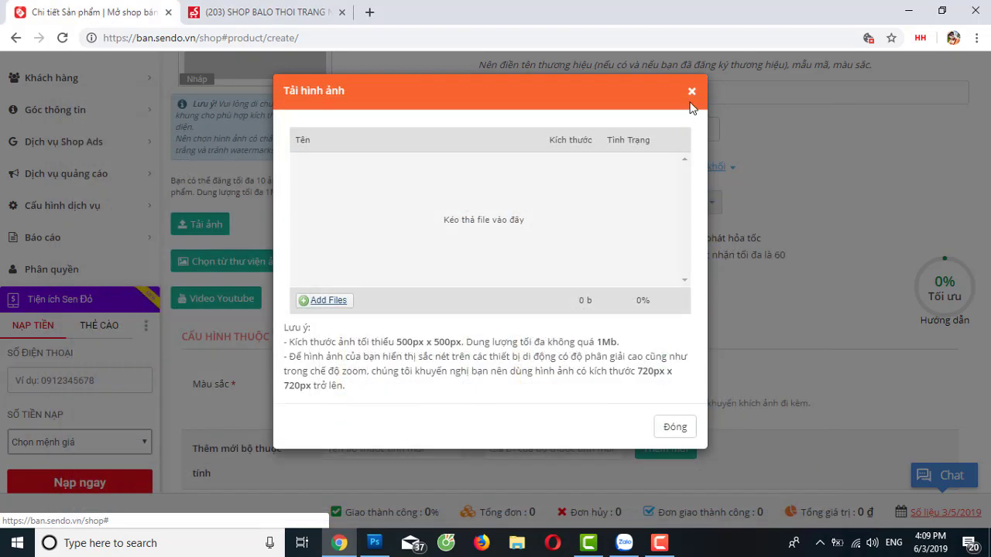
{"action": "left_click", "coordinate": [691, 95]}
Check the color used in the example bracelet listing and set the new product's color to Họa tiết
{"action": "scroll", "coordinate": [329, 238], "scroll_direction": "down", "scroll_amount": 3}
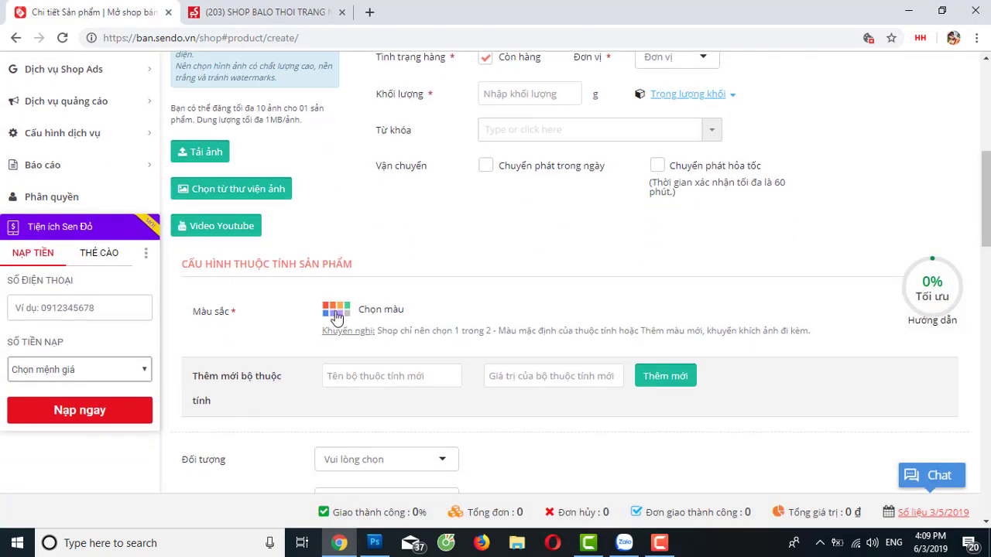
{"action": "left_click", "coordinate": [337, 166]}
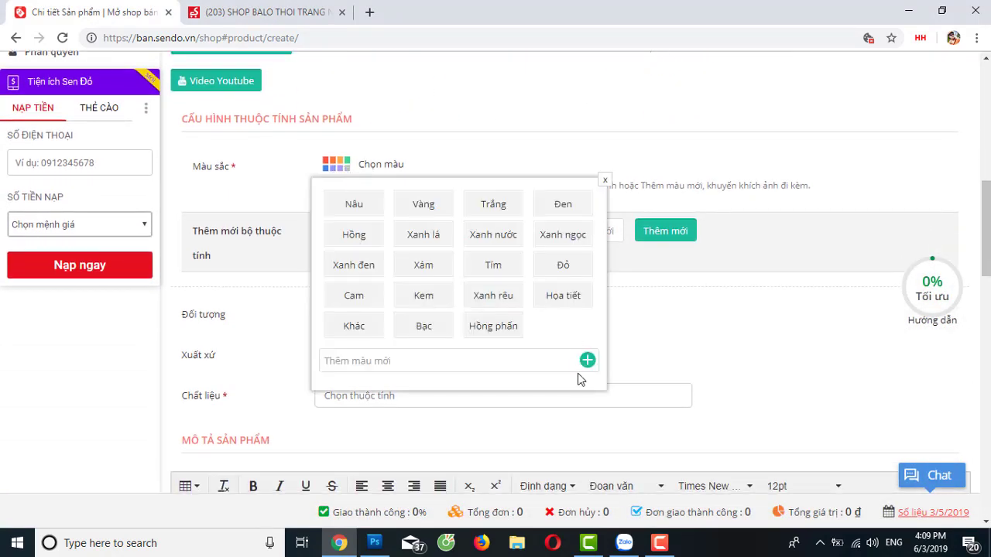
{"action": "scroll", "coordinate": [457, 201], "scroll_direction": "up", "scroll_amount": 1}
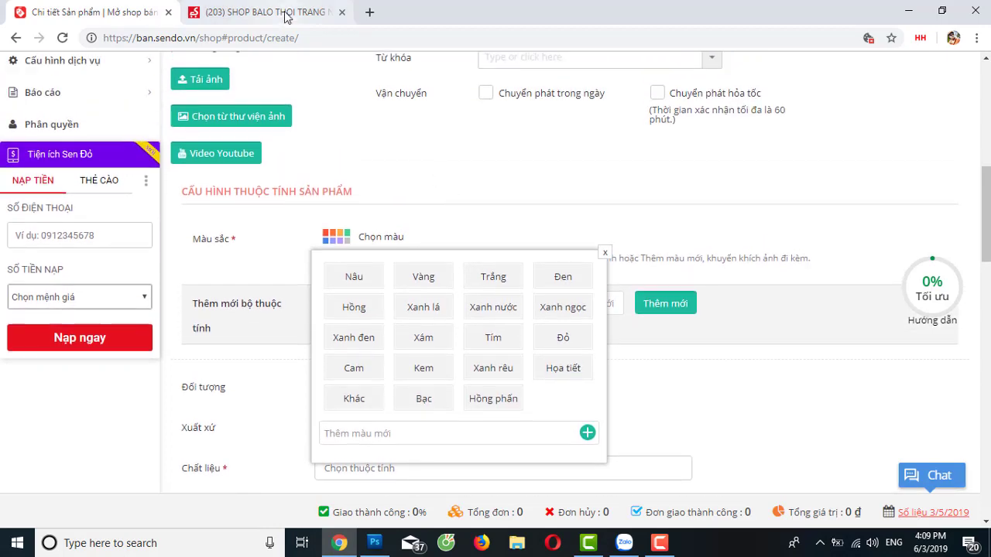
{"action": "key", "text": "ctrl+Tab"}
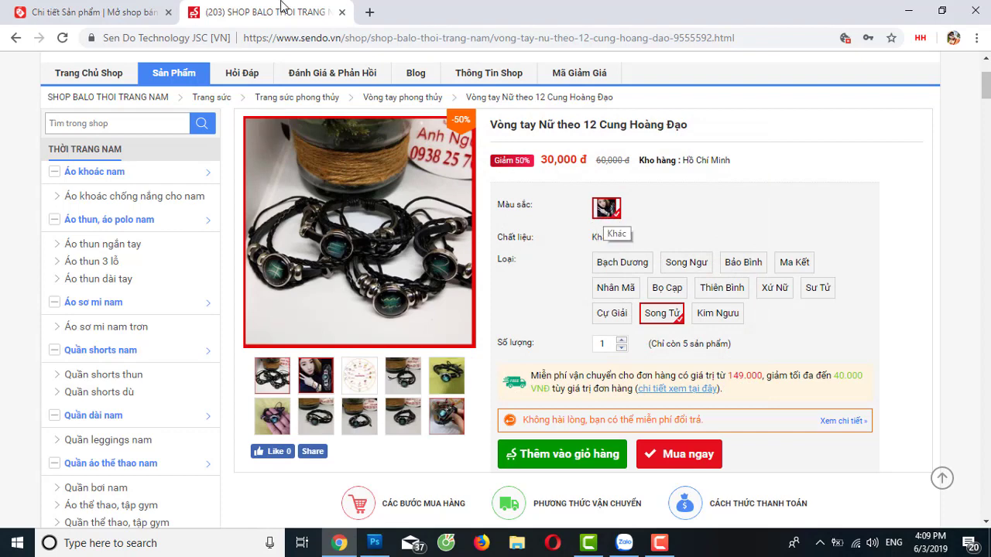
{"action": "left_click", "coordinate": [134, 17]}
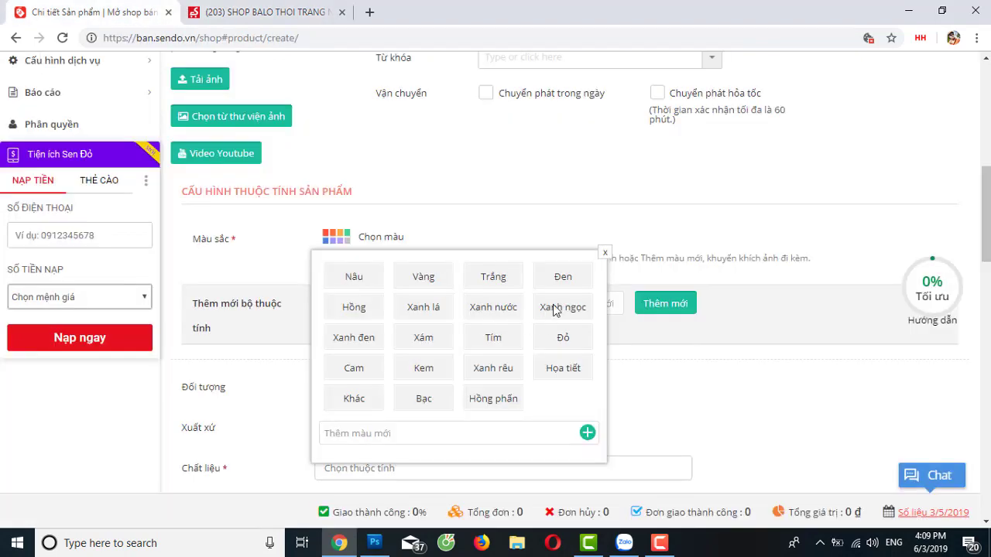
{"action": "left_click", "coordinate": [559, 371]}
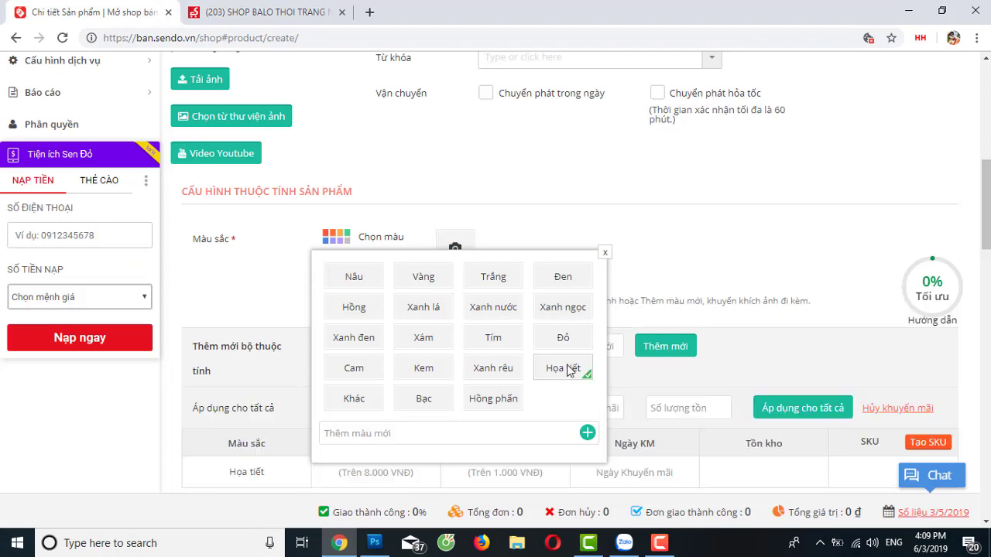
{"action": "left_click", "coordinate": [605, 253]}
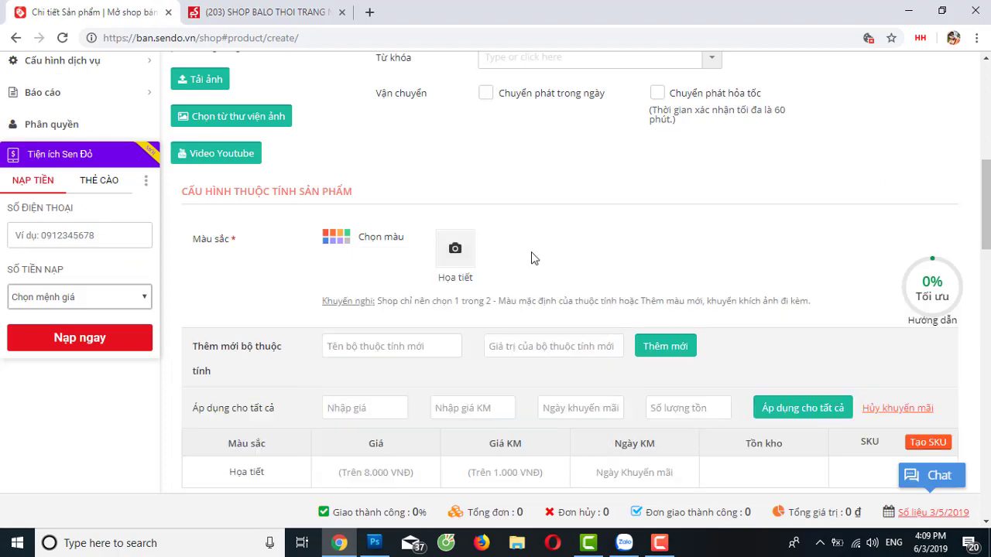
Assign the first red LED clock photo from the image library's Sản Phẩm folder to the Họa tiết color
{"action": "left_click", "coordinate": [455, 250]}
{"action": "left_click", "coordinate": [609, 174]}
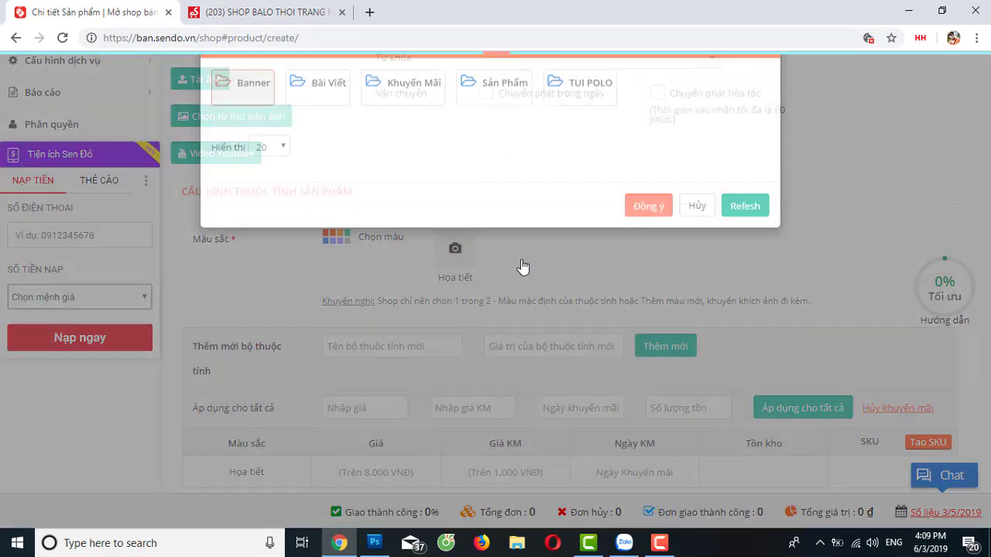
{"action": "left_click", "coordinate": [502, 137]}
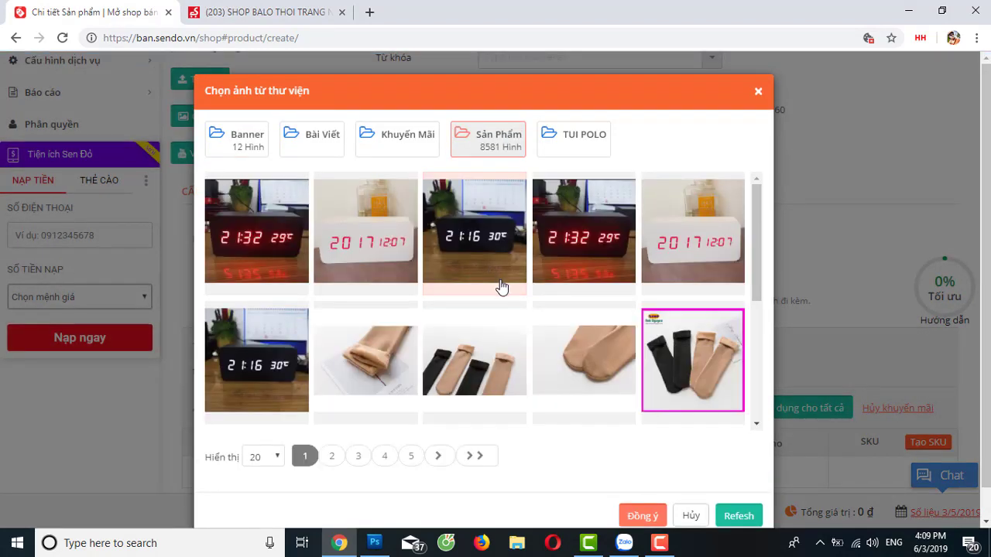
{"action": "scroll", "coordinate": [502, 288], "scroll_direction": "down", "scroll_amount": 5}
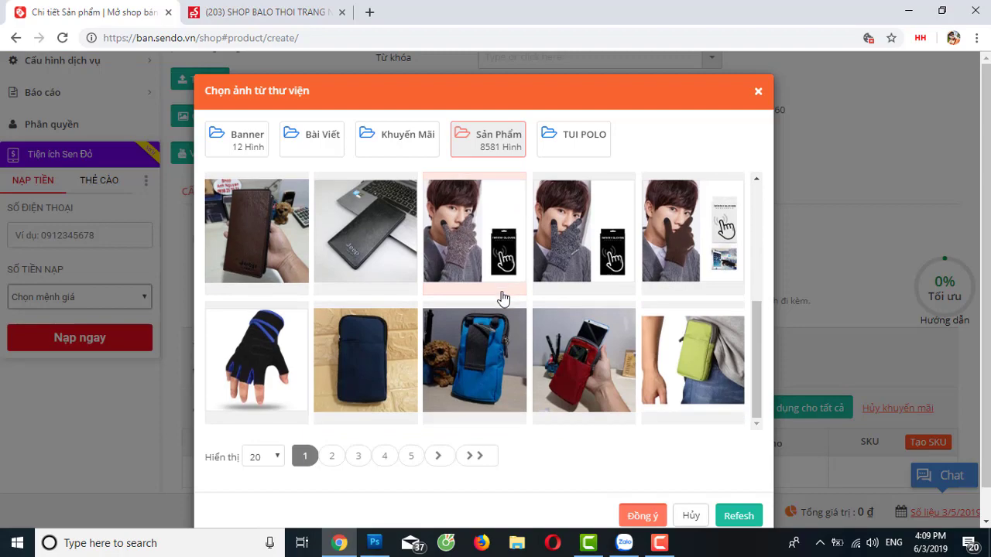
{"action": "scroll", "coordinate": [504, 298], "scroll_direction": "up", "scroll_amount": 5}
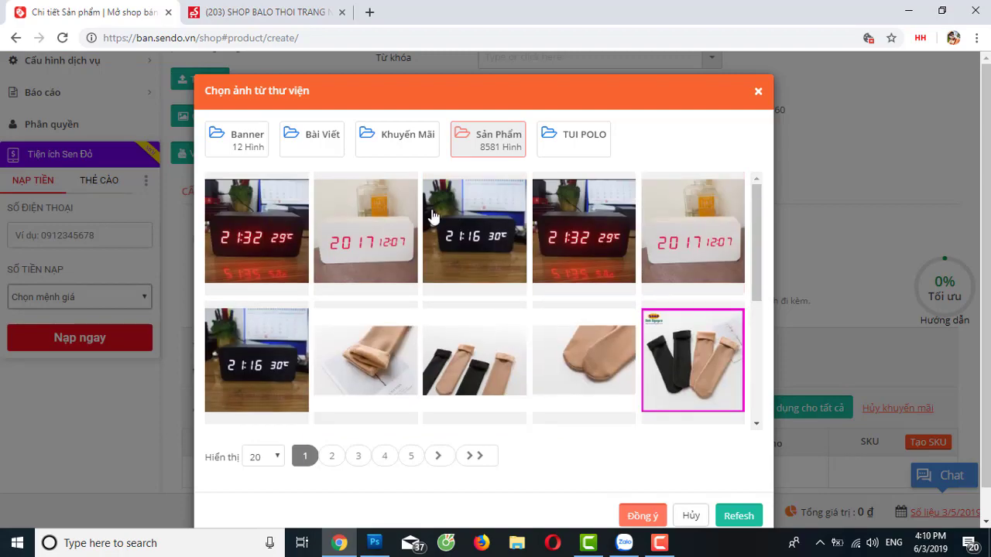
{"action": "left_click", "coordinate": [286, 12]}
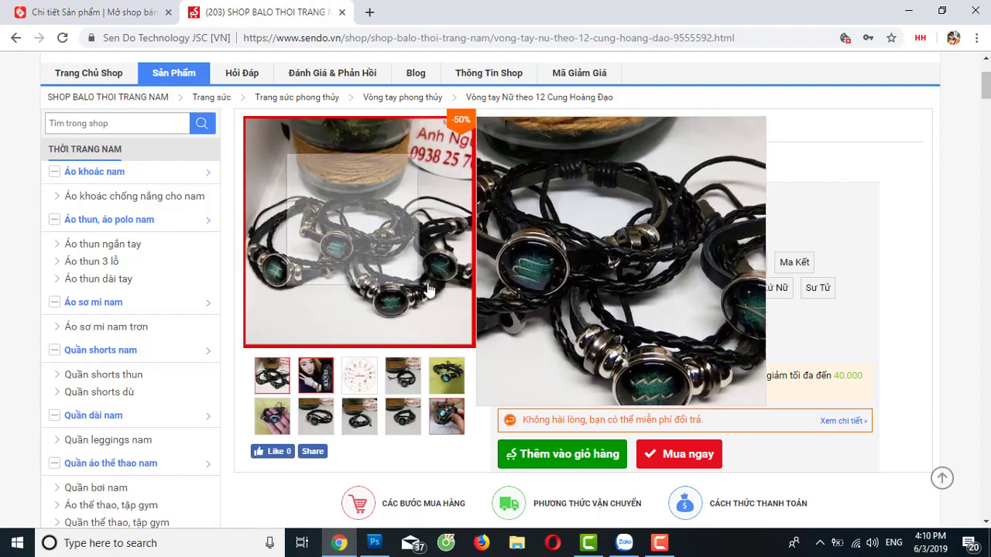
{"action": "key", "text": "ctrl+Tab"}
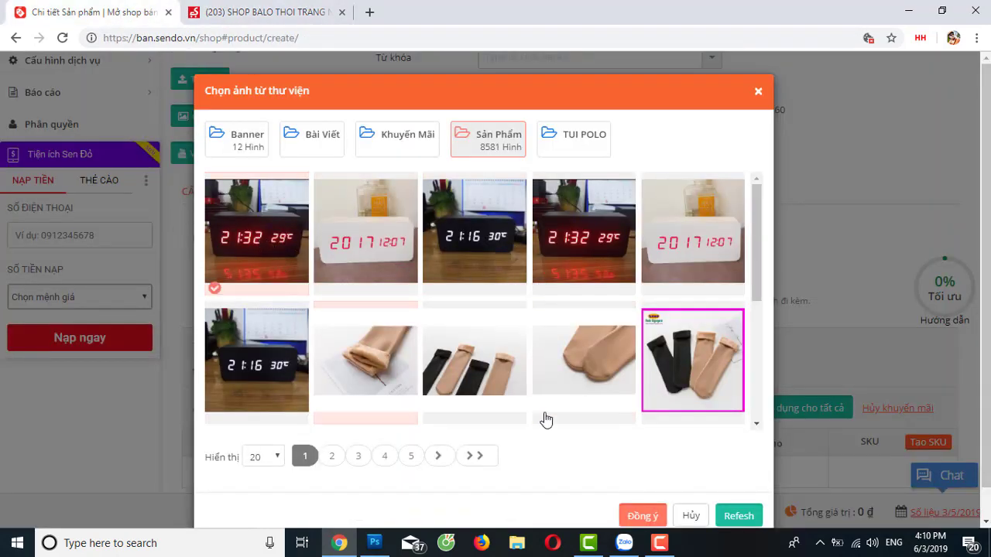
{"action": "scroll", "coordinate": [553, 422], "scroll_direction": "down", "scroll_amount": 2}
{"action": "left_click", "coordinate": [642, 516]}
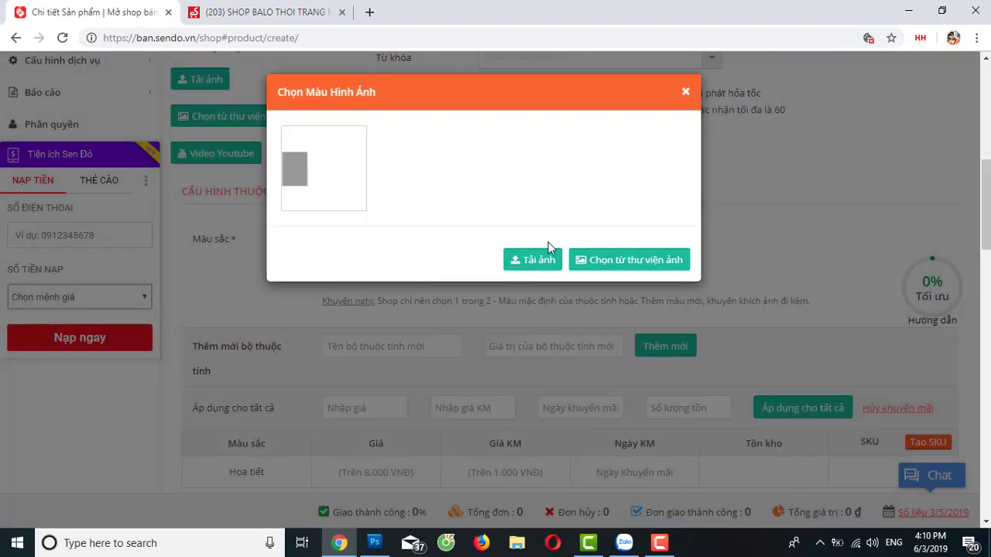
{"action": "left_click", "coordinate": [338, 188]}
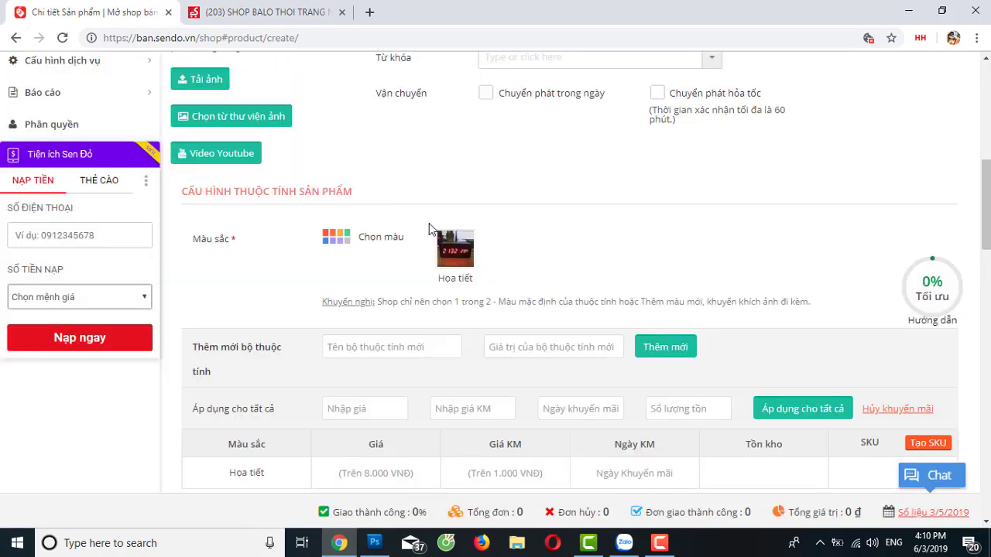
Check the Loại attribute in the example bracelet listing and name the new product's attribute set LOẠI
{"action": "scroll", "coordinate": [481, 274], "scroll_direction": "down", "scroll_amount": 1}
{"action": "left_click", "coordinate": [263, 12]}
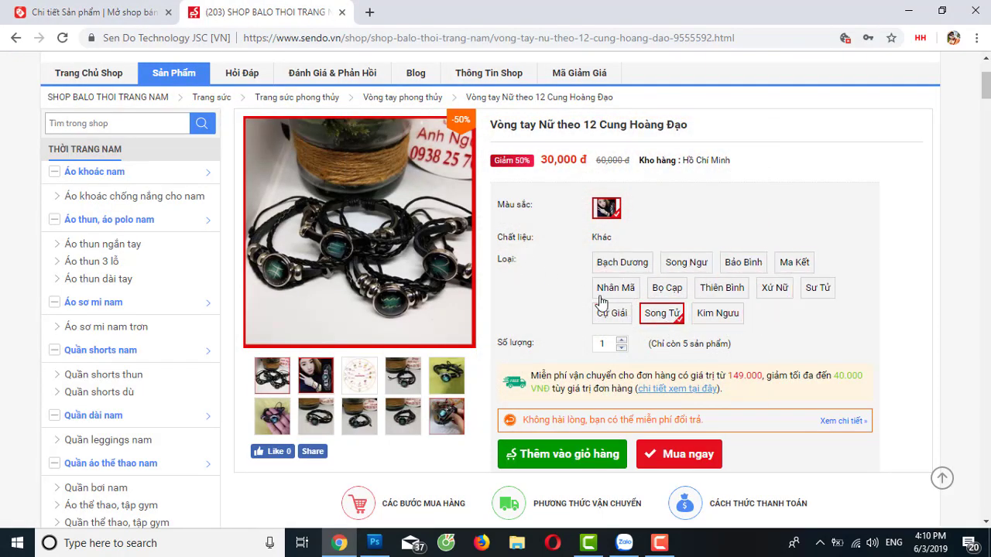
{"action": "left_click", "coordinate": [104, 10]}
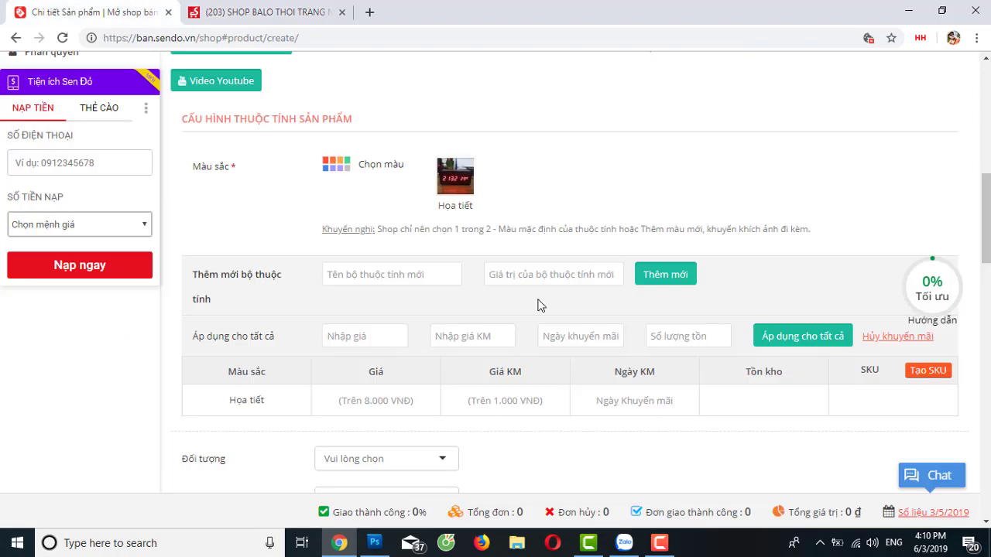
{"action": "left_click", "coordinate": [378, 268]}
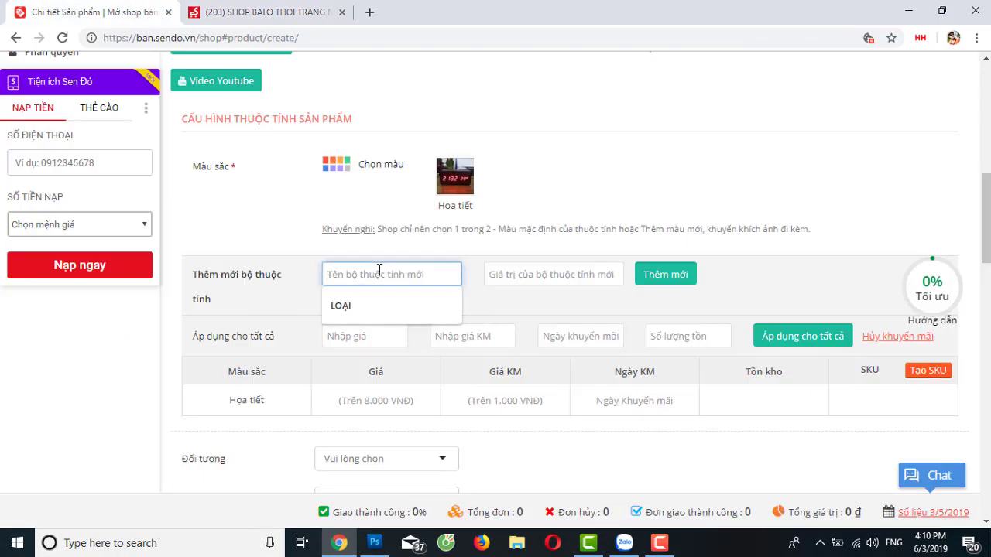
{"action": "left_click", "coordinate": [351, 17]}
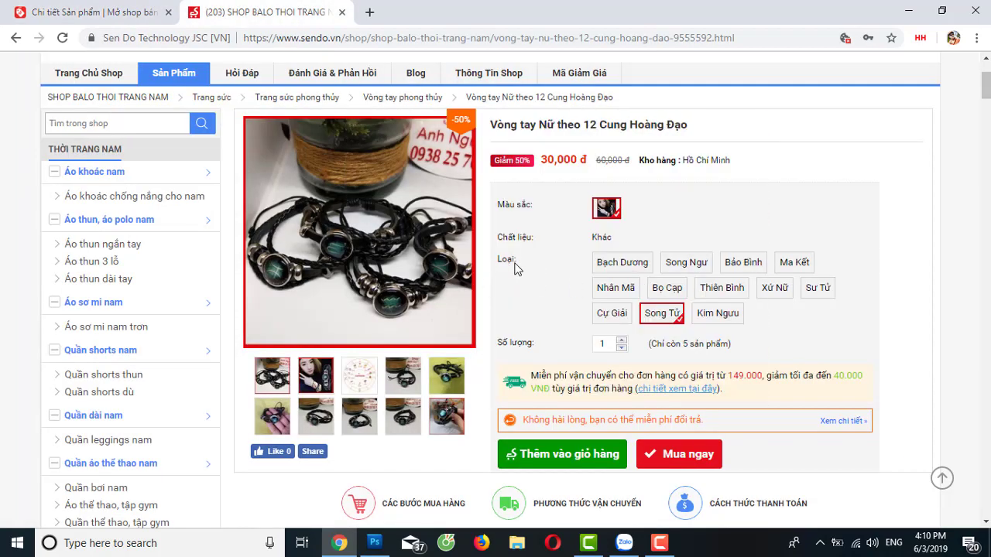
{"action": "key", "text": "ctrl+shift+Tab"}
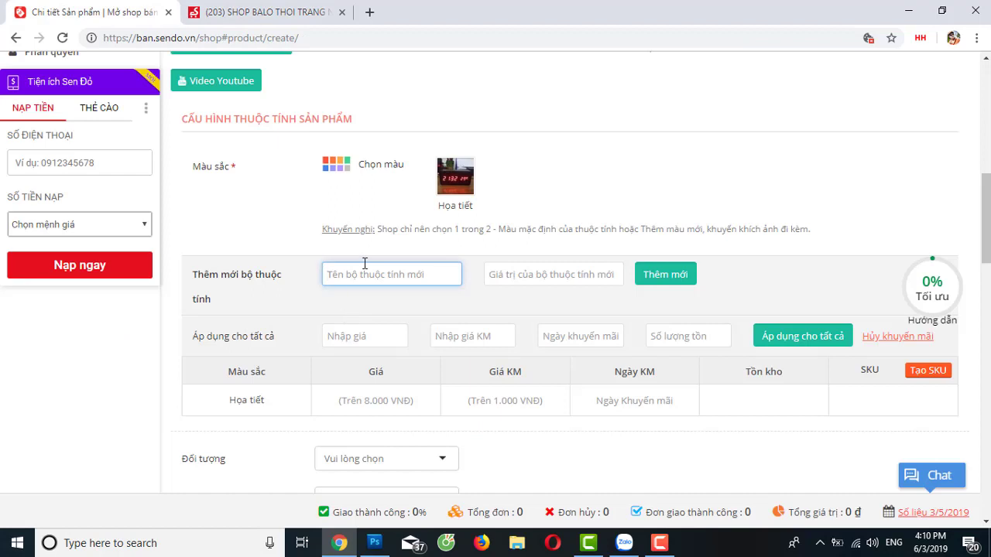
{"action": "type", "text": "Loại"}
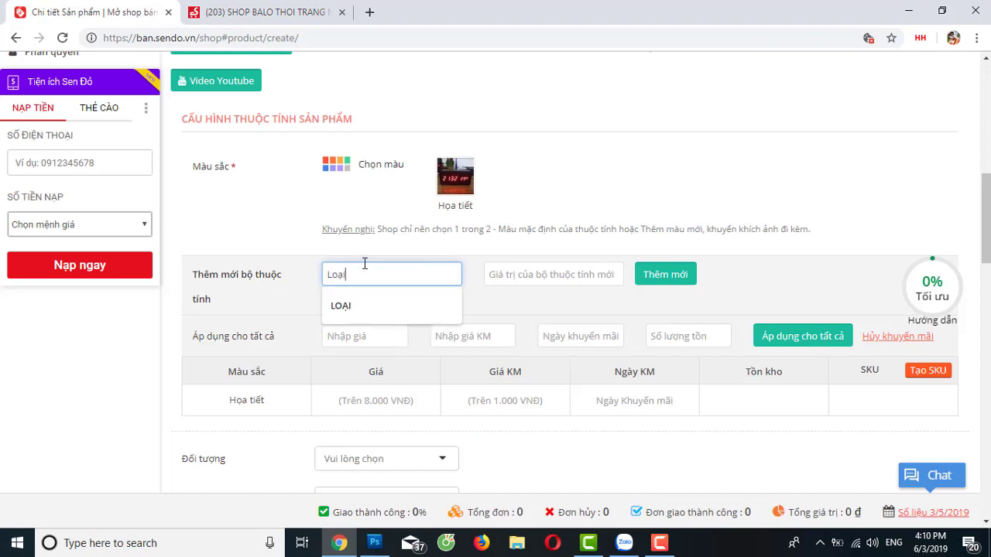
{"action": "left_click", "coordinate": [346, 304]}
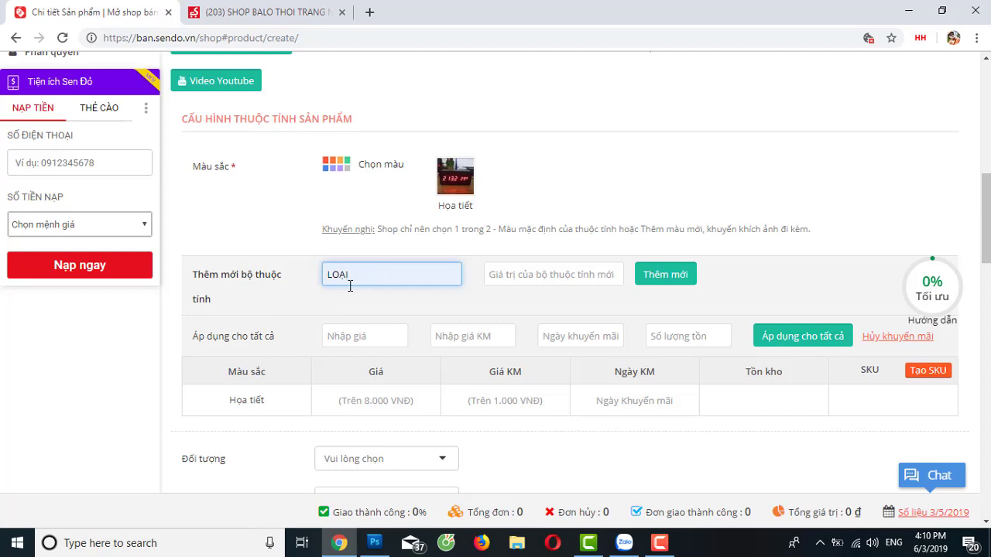
Consult the example listing's type values and add the new LOẠI attribute set with the value bạch Dương
{"action": "left_click", "coordinate": [545, 274]}
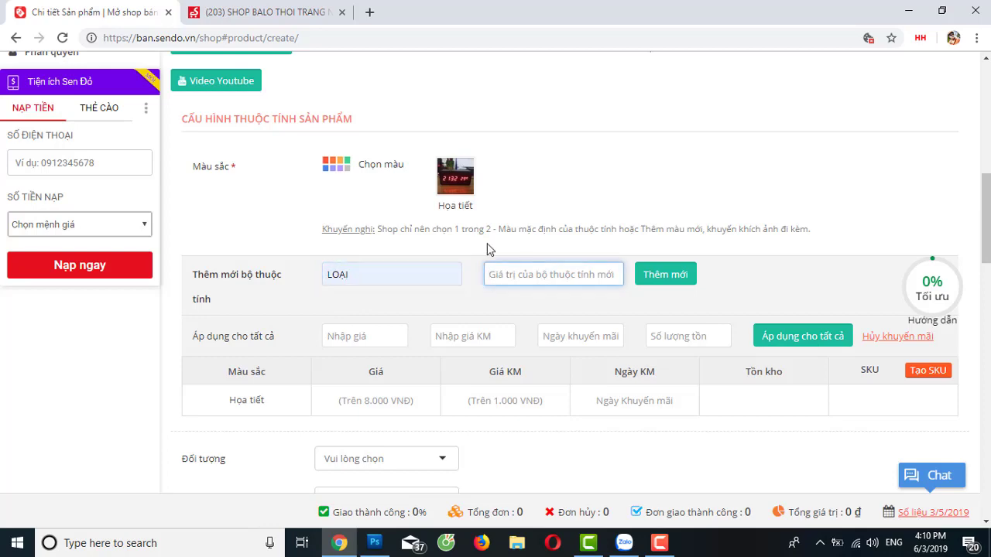
{"action": "left_click", "coordinate": [295, 23]}
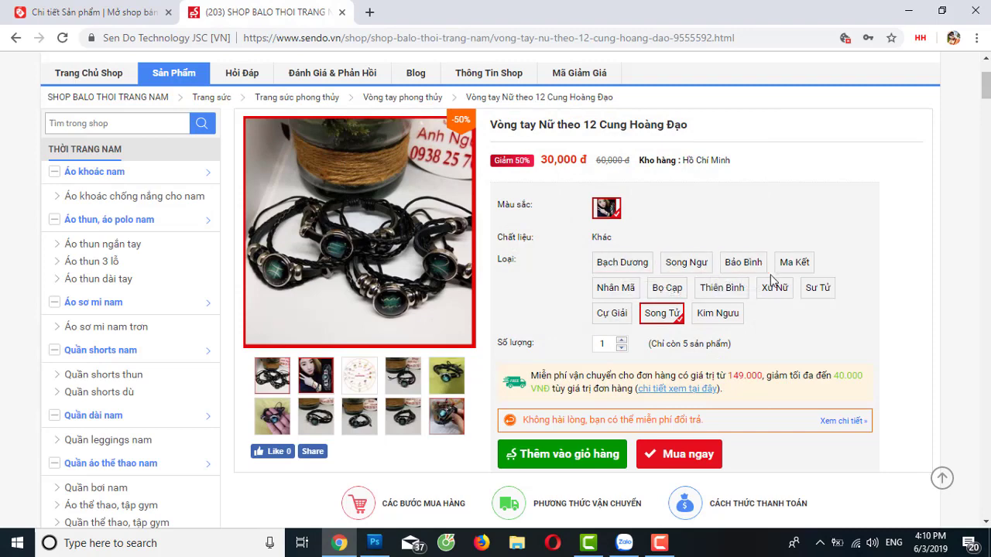
{"action": "key", "text": "ctrl+shift+Tab"}
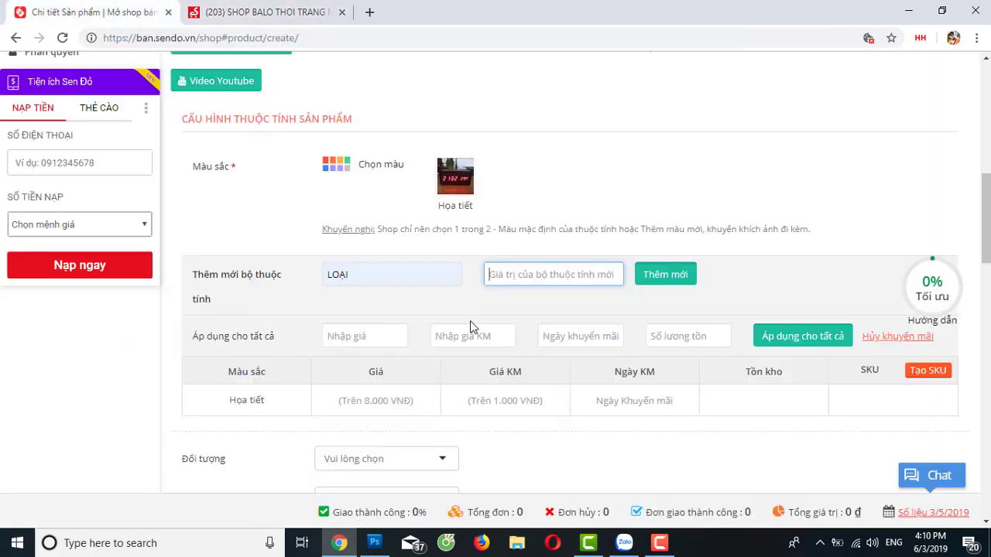
{"action": "type", "text": "bạch G"}
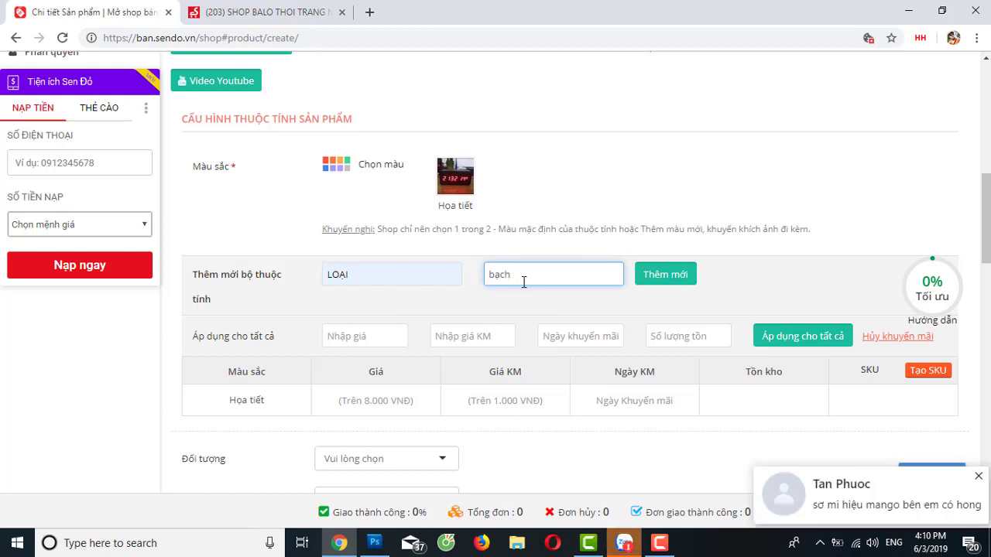
{"action": "type", "text": "Dương"}
{"action": "left_click", "coordinate": [676, 281]}
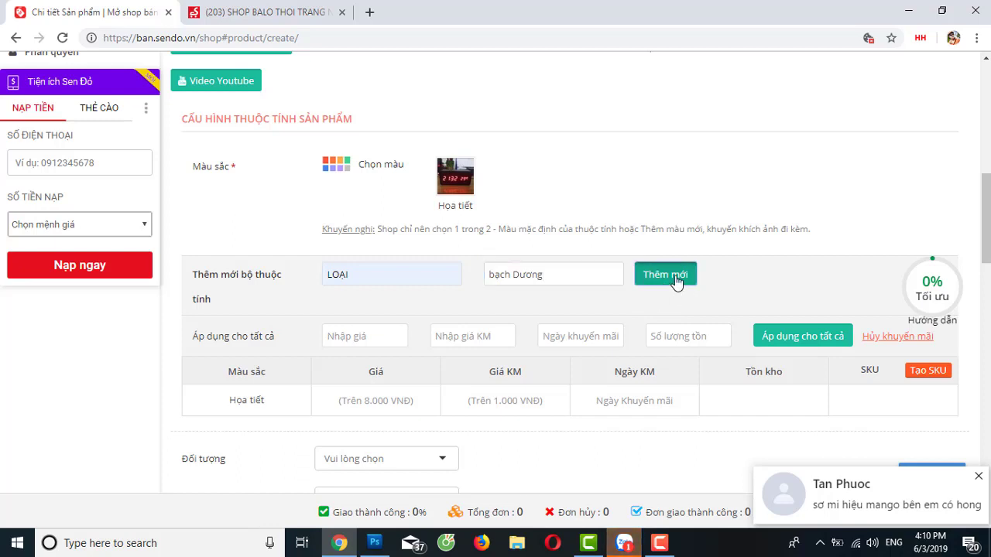
{"action": "scroll", "coordinate": [414, 339], "scroll_direction": "down", "scroll_amount": 1}
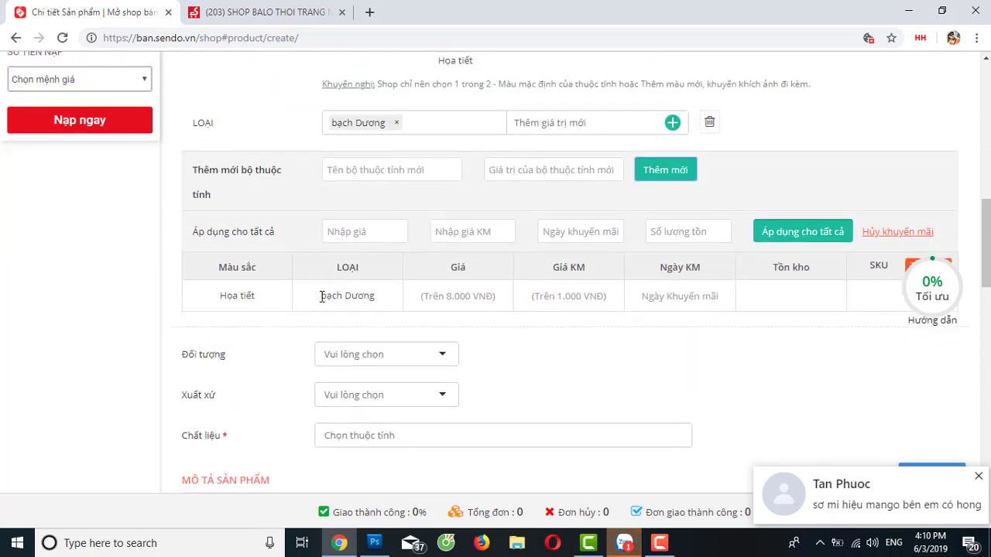
{"action": "scroll", "coordinate": [383, 333], "scroll_direction": "up", "scroll_amount": 1}
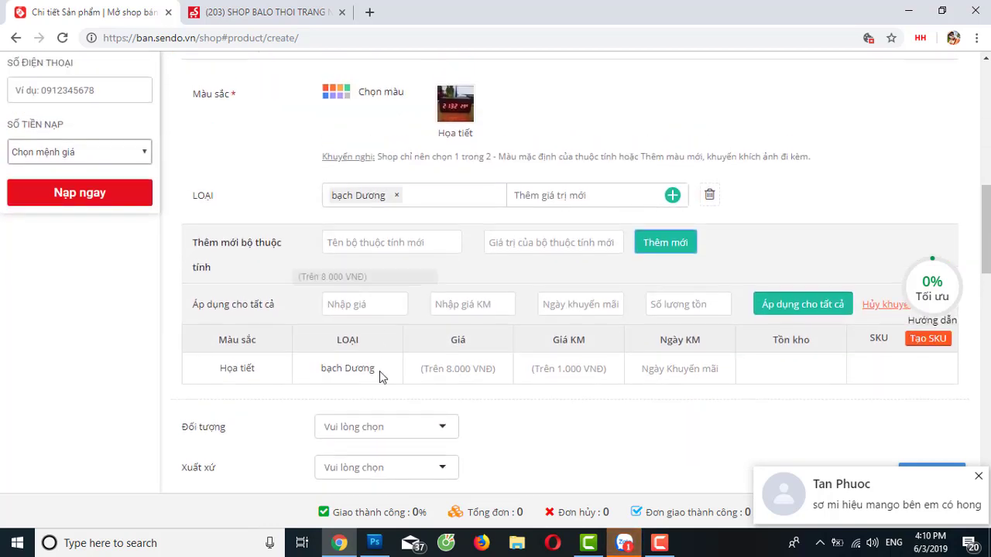
Check the second type in the example bracelet listing and add Song ngư as another LOẠI value
{"action": "left_click", "coordinate": [273, 14]}
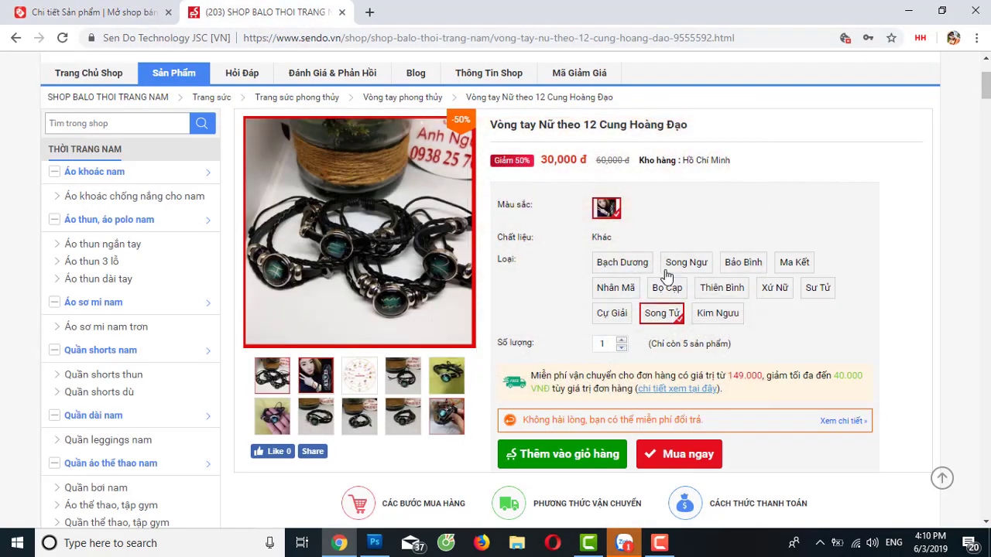
{"action": "key", "text": "ctrl+Tab"}
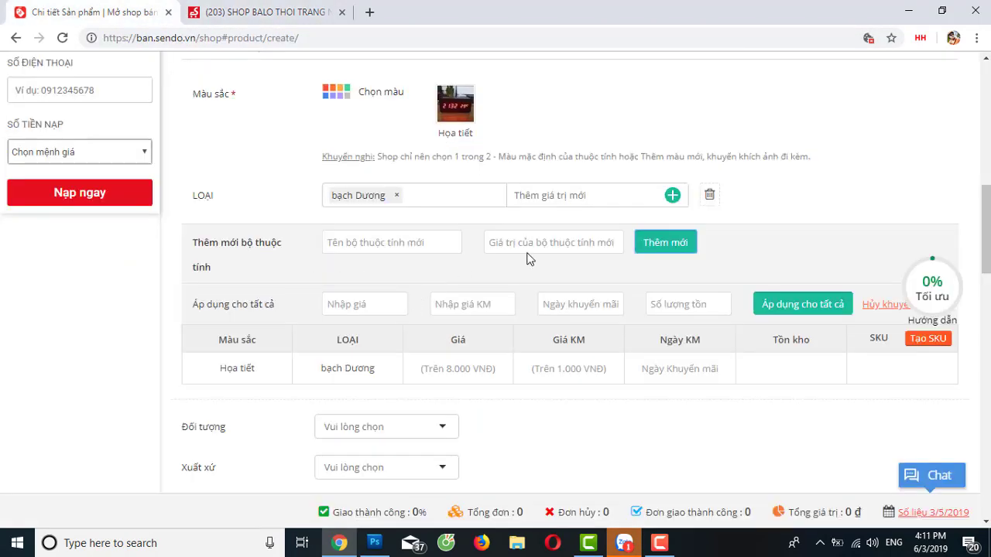
{"action": "left_click", "coordinate": [551, 195]}
{"action": "type", "text": "So"}
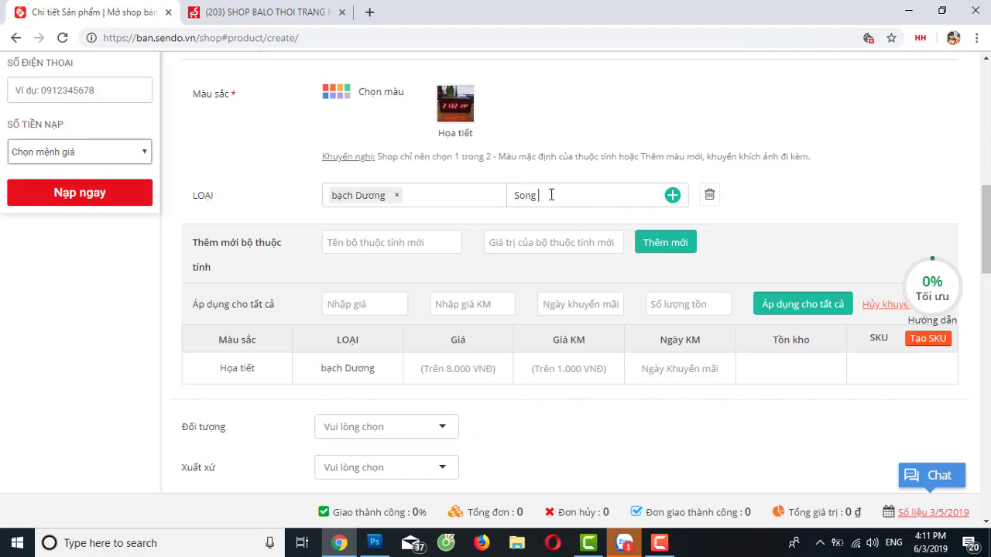
{"action": "type", "text": "ng ngư"}
{"action": "left_click", "coordinate": [671, 198]}
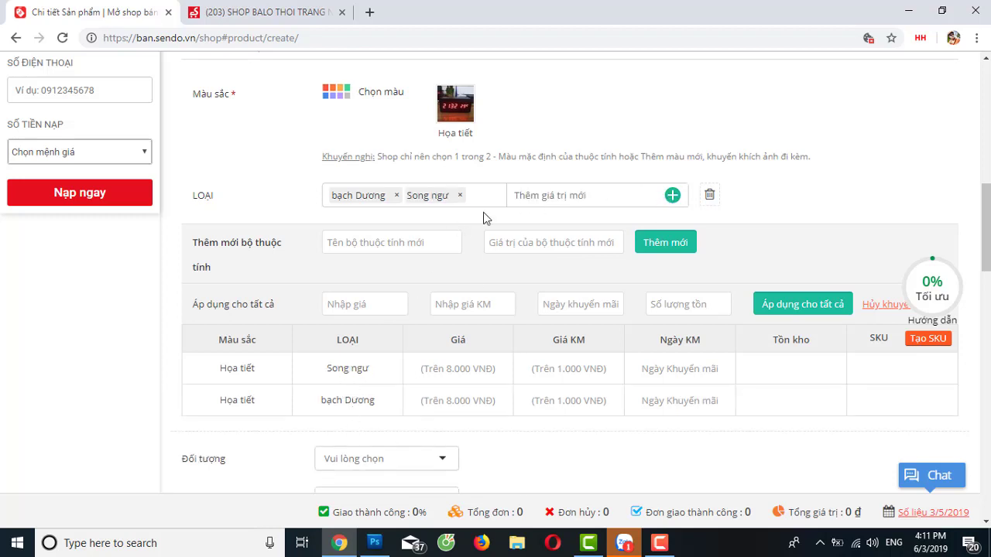
Add Bão bình as a further value of the LOẠI attribute
{"action": "left_click", "coordinate": [561, 193]}
{"action": "type", "text": "Bão binh"}
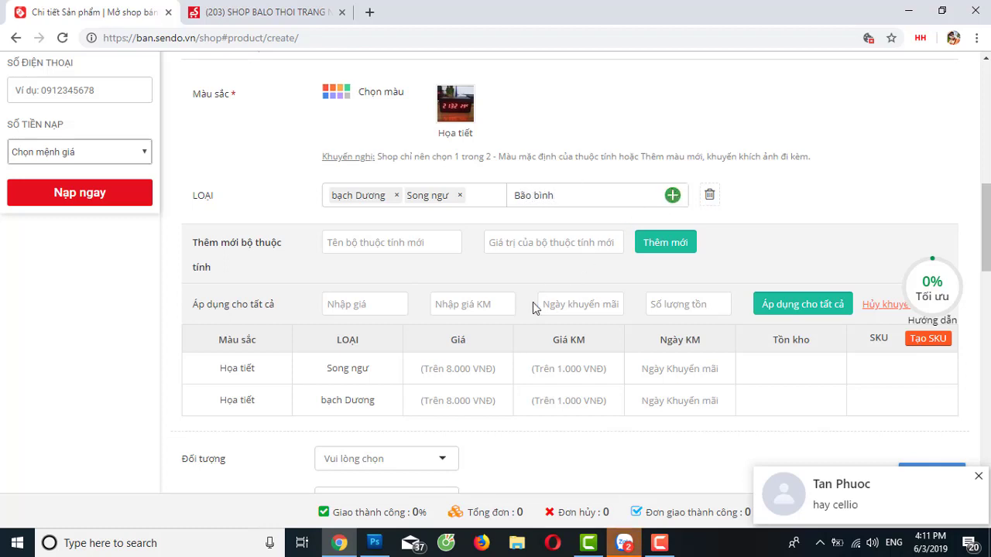
{"action": "left_click", "coordinate": [672, 195]}
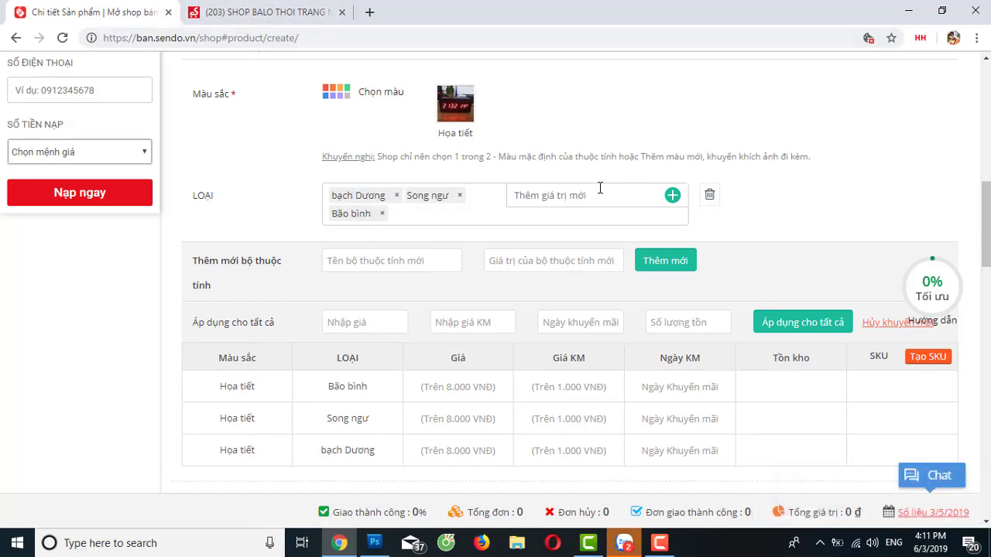
Enter a price of 90,000 and a promotional price of 30,000 for all variants
{"action": "scroll", "coordinate": [457, 302], "scroll_direction": "down", "scroll_amount": 1}
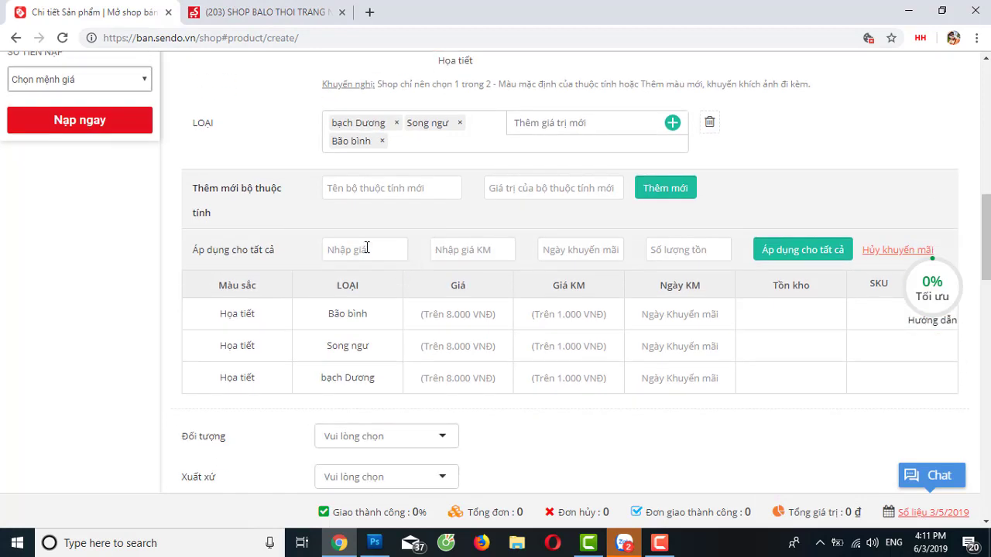
{"action": "left_click", "coordinate": [372, 250]}
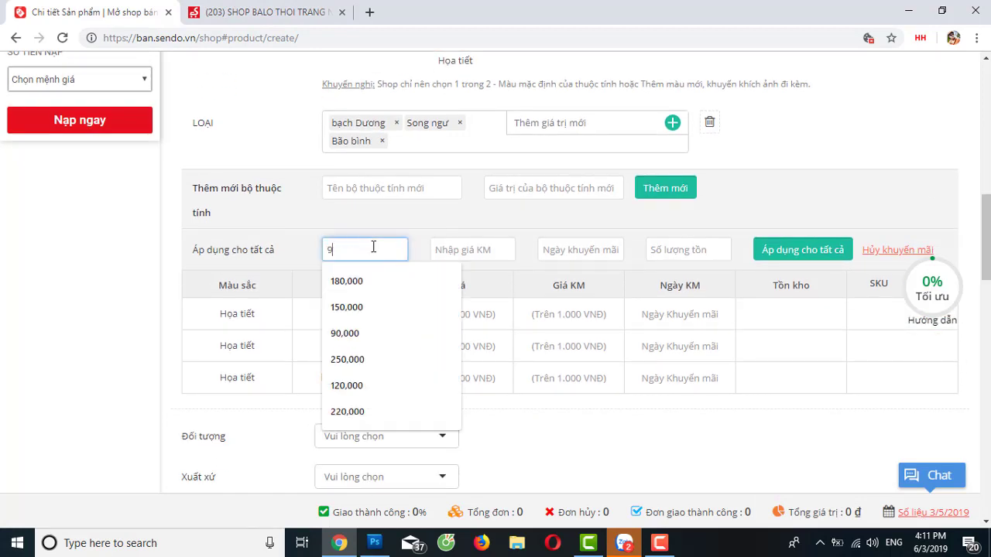
{"action": "left_click", "coordinate": [130, 240]}
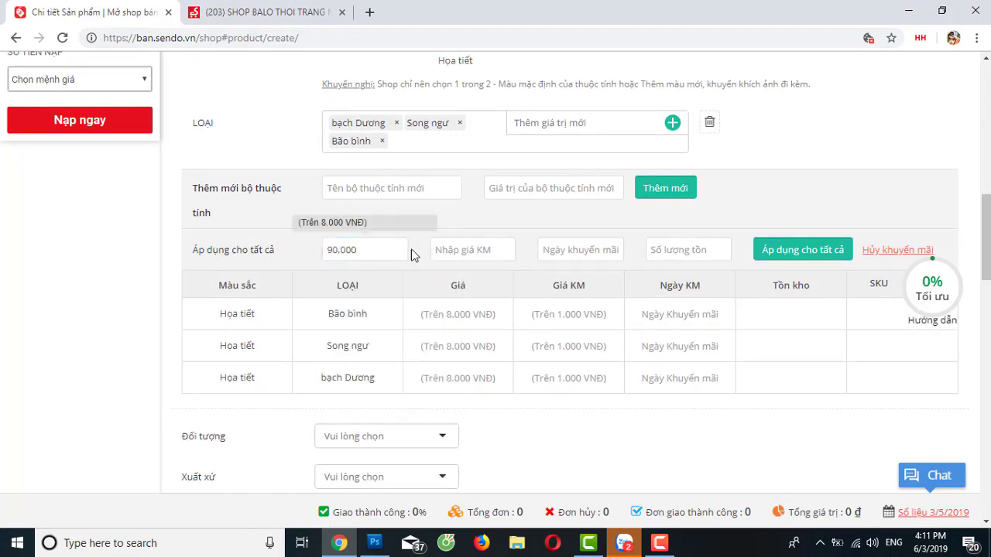
{"action": "left_click", "coordinate": [483, 249]}
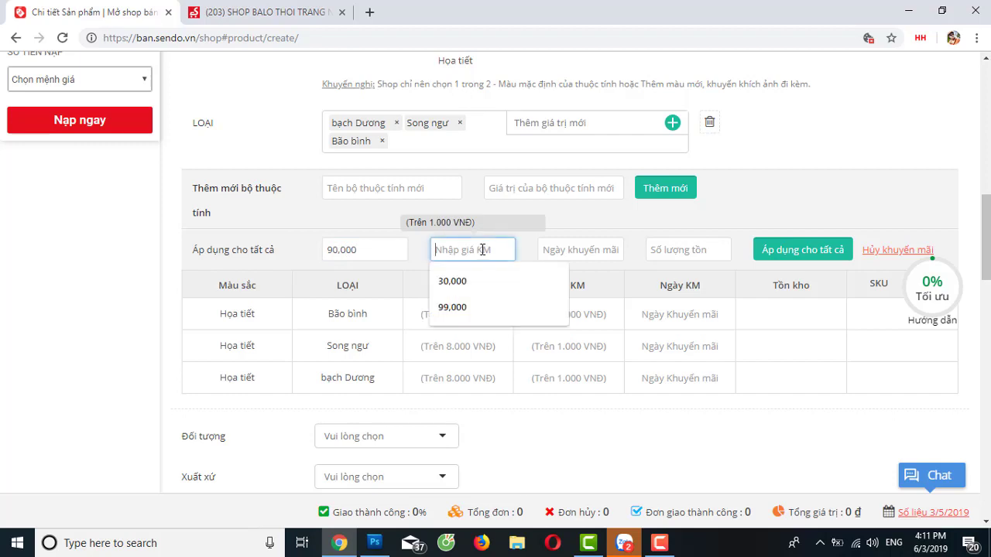
{"action": "type", "text": "30,000"}
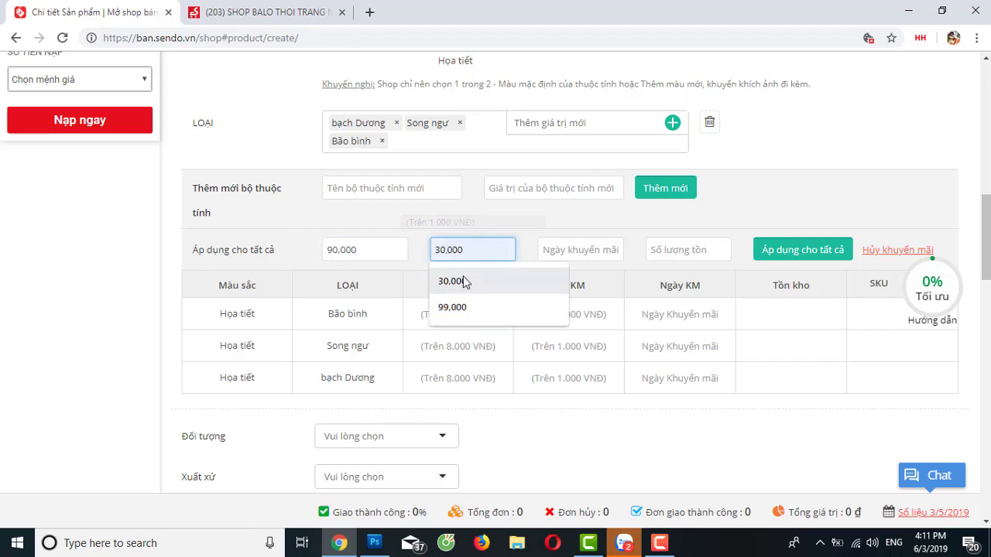
{"action": "left_click", "coordinate": [459, 281]}
Set the promotion period from 03/06/2019 to 02/07 and the stock quantity to 10, and apply the values to all variants
{"action": "left_click", "coordinate": [591, 251]}
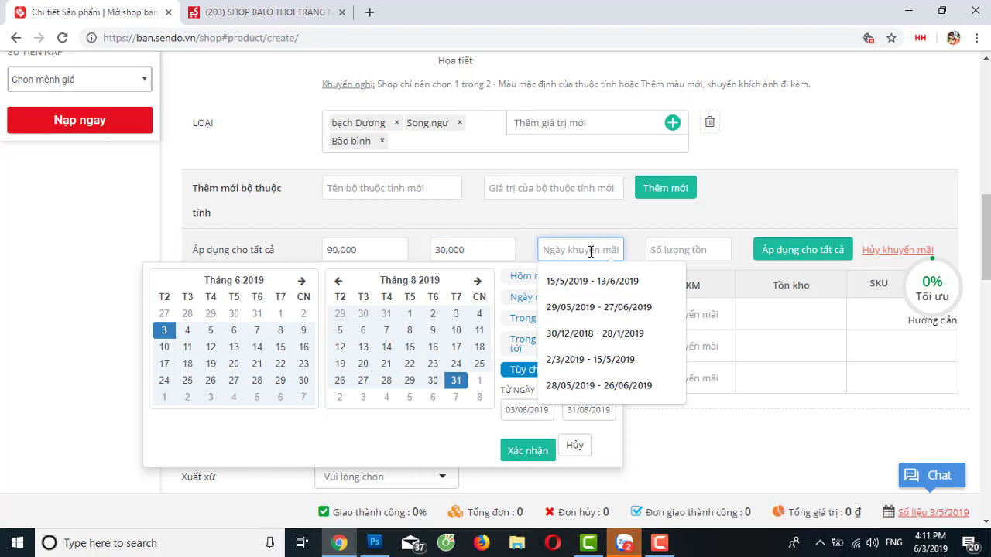
{"action": "left_click", "coordinate": [526, 345]}
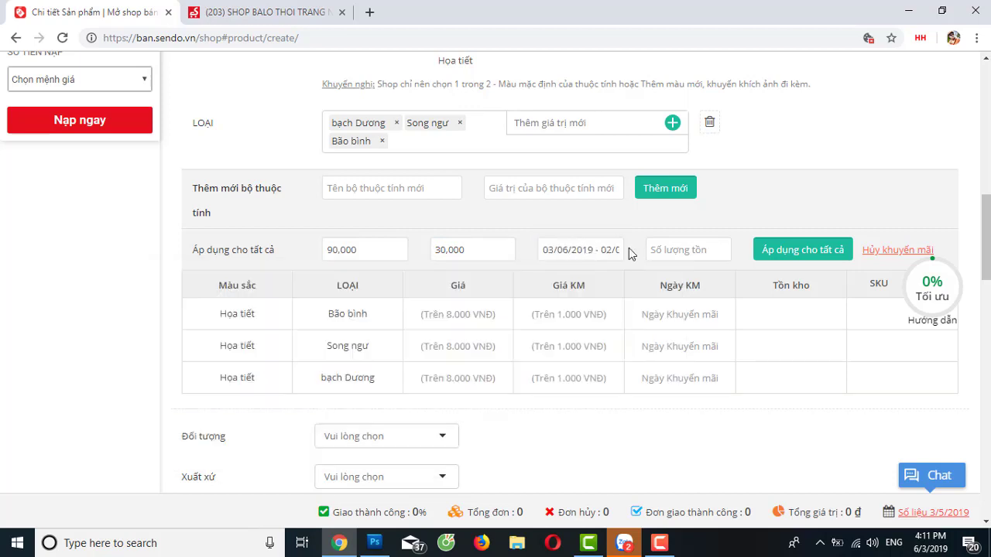
{"action": "left_click", "coordinate": [688, 250]}
{"action": "type", "text": "10"}
{"action": "left_click", "coordinate": [792, 253]}
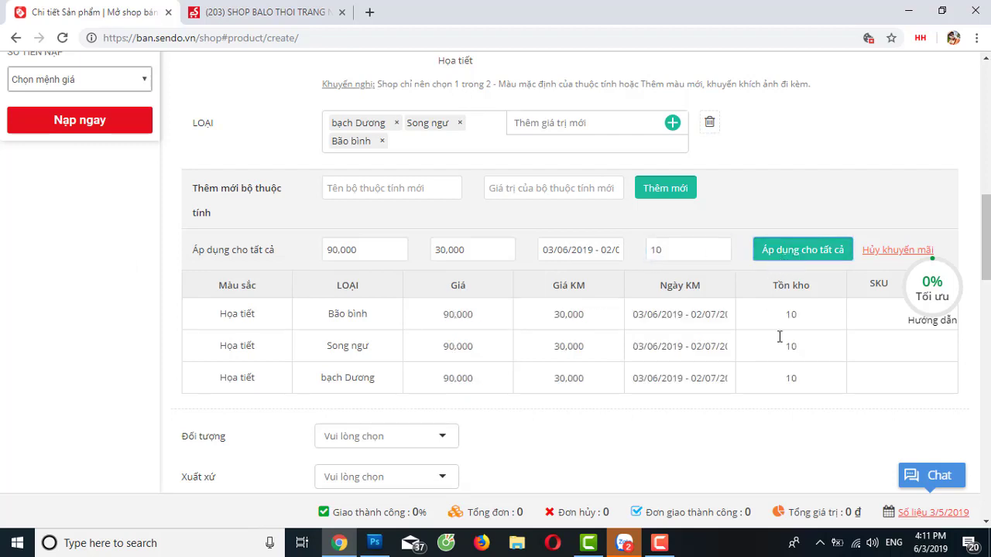
{"action": "scroll", "coordinate": [795, 316], "scroll_direction": "down", "scroll_amount": 2}
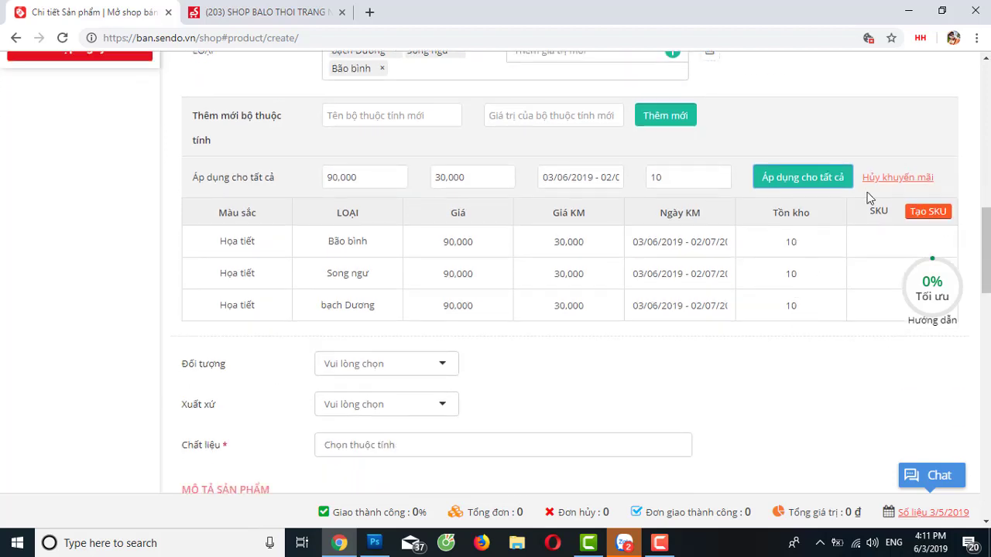
{"action": "left_click", "coordinate": [782, 178]}
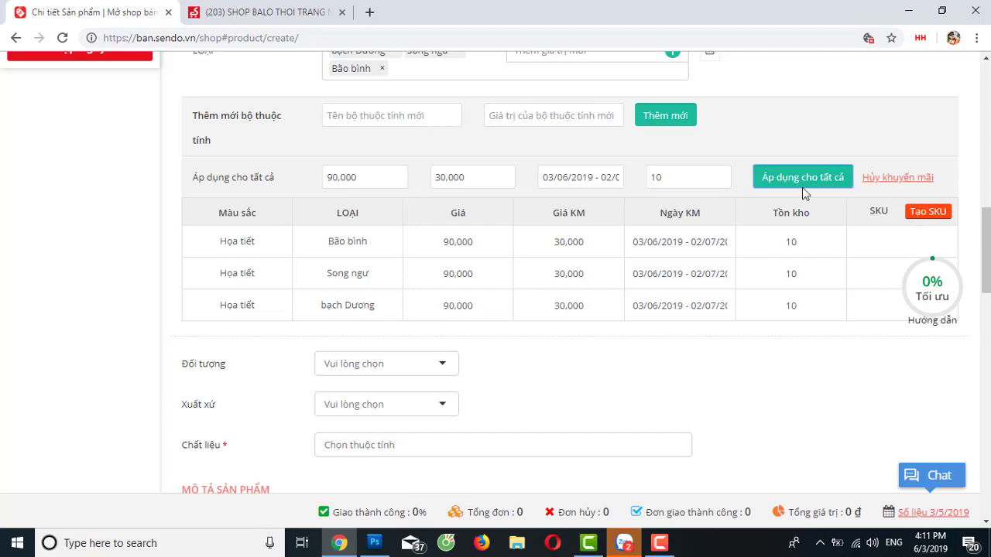
Generate the SKUs for all variants and confirm their creation
{"action": "scroll", "coordinate": [788, 186], "scroll_direction": "up", "scroll_amount": 6}
{"action": "scroll", "coordinate": [756, 204], "scroll_direction": "down", "scroll_amount": 6}
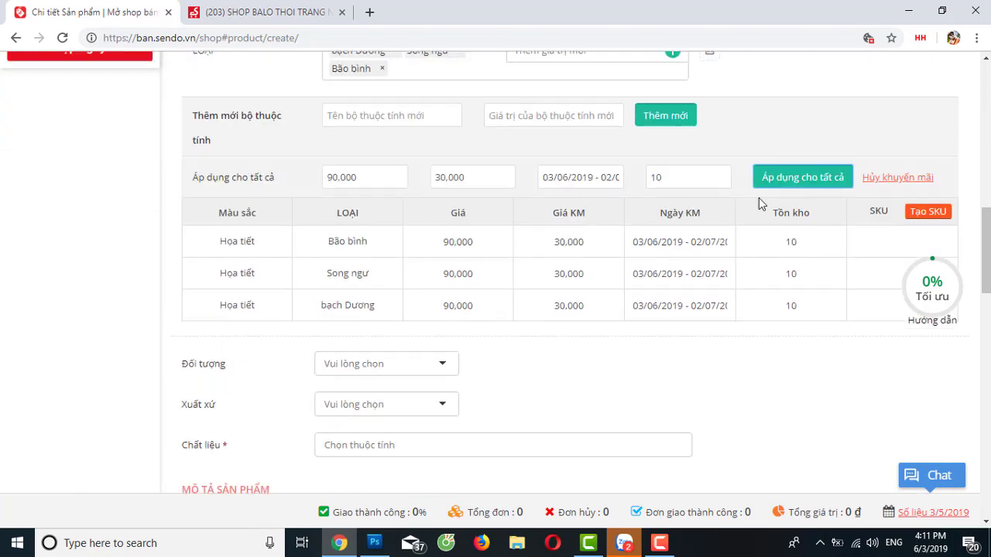
{"action": "left_click", "coordinate": [929, 215]}
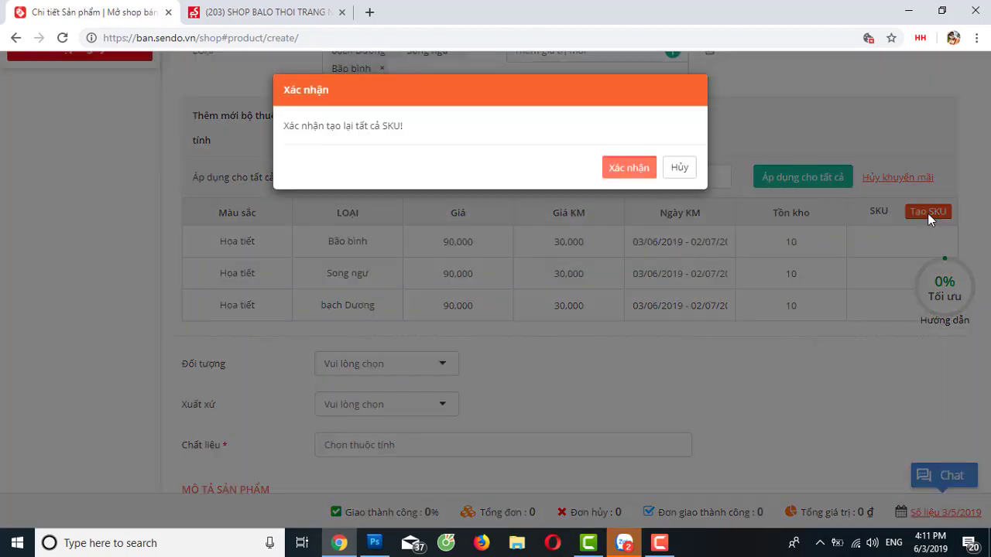
{"action": "left_click", "coordinate": [636, 179]}
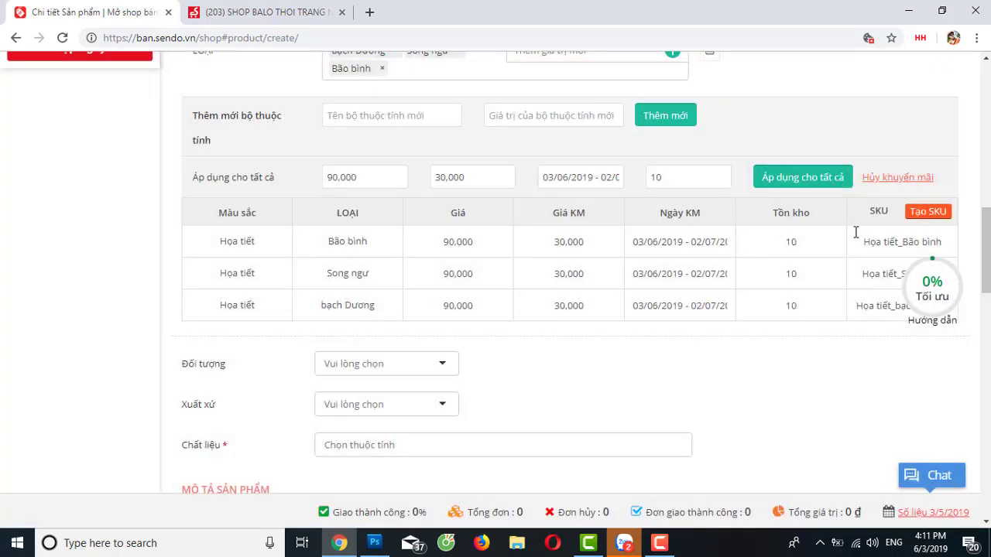
{"action": "scroll", "coordinate": [625, 291], "scroll_direction": "down", "scroll_amount": 1}
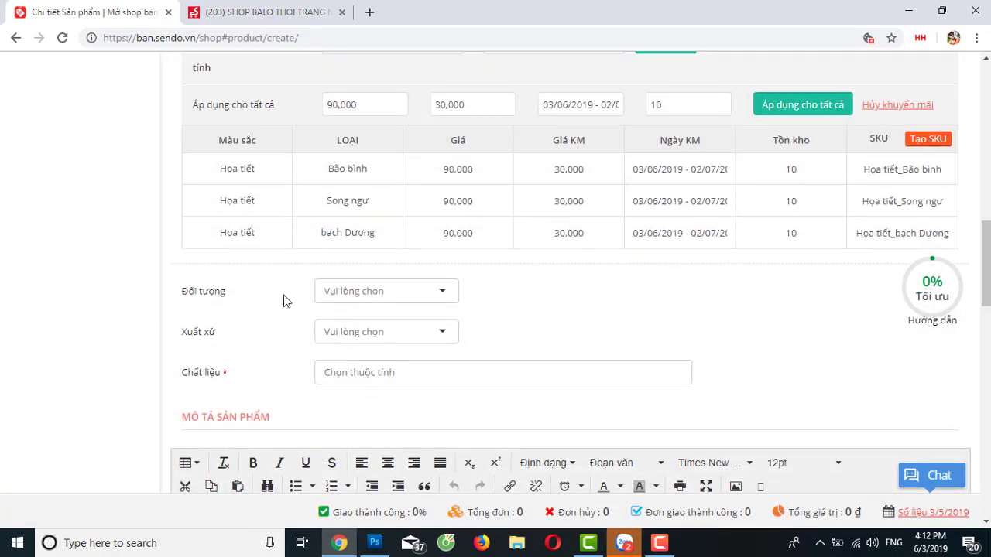
{"action": "left_click", "coordinate": [365, 294]}
{"action": "scroll", "coordinate": [542, 298], "scroll_direction": "down", "scroll_amount": 1}
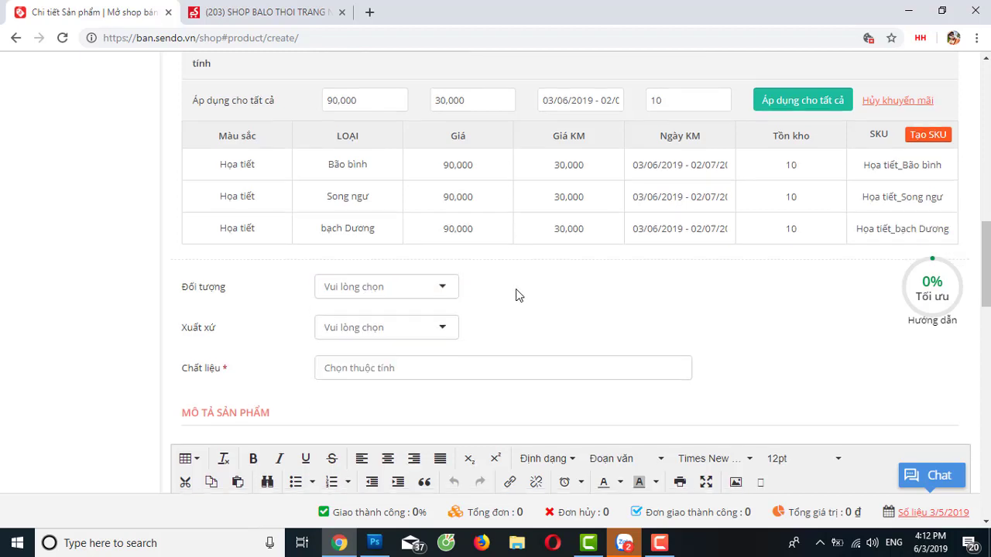
Look over the remaining form fields for target group, origin, material, product description and SEO, and return to the variant table
{"action": "left_click", "coordinate": [414, 272]}
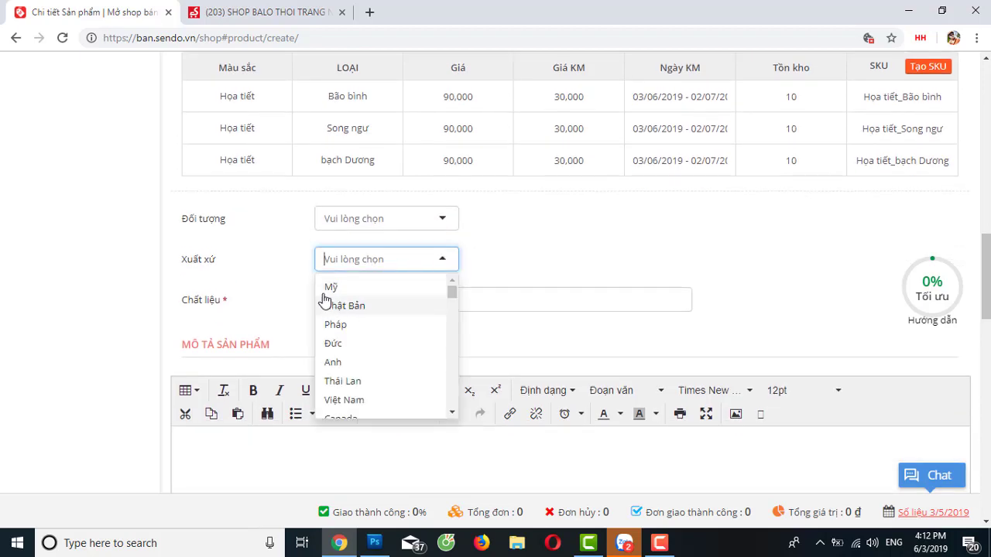
{"action": "left_click", "coordinate": [536, 257]}
{"action": "scroll", "coordinate": [334, 307], "scroll_direction": "down", "scroll_amount": 2}
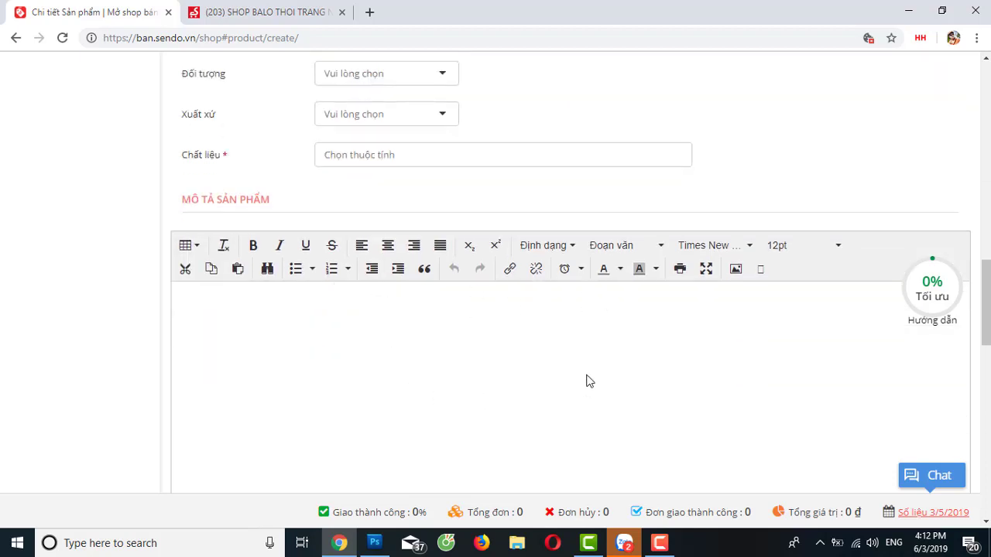
{"action": "scroll", "coordinate": [529, 248], "scroll_direction": "down", "scroll_amount": 6}
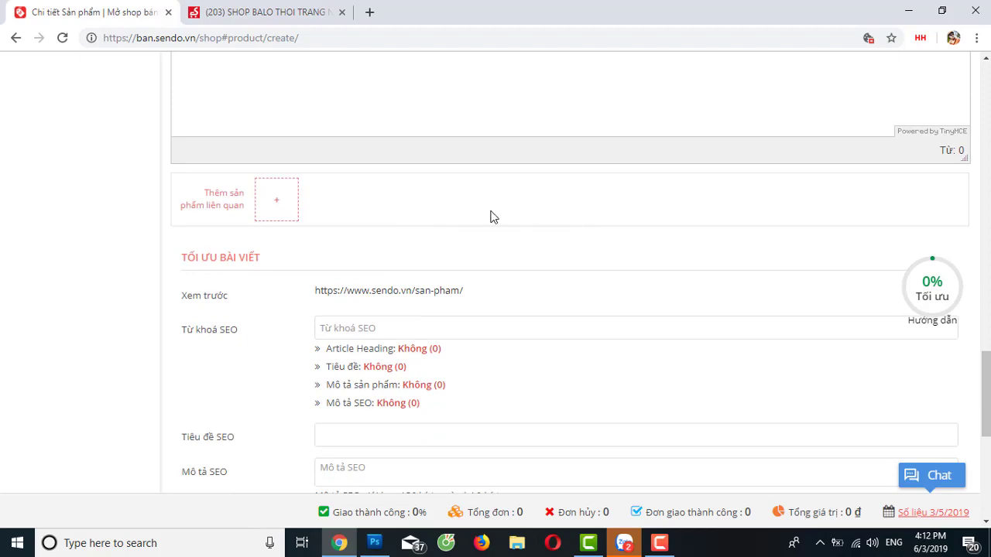
{"action": "scroll", "coordinate": [56, 158], "scroll_direction": "up", "scroll_amount": 1}
{"action": "scroll", "coordinate": [56, 158], "scroll_direction": "up", "scroll_amount": 9}
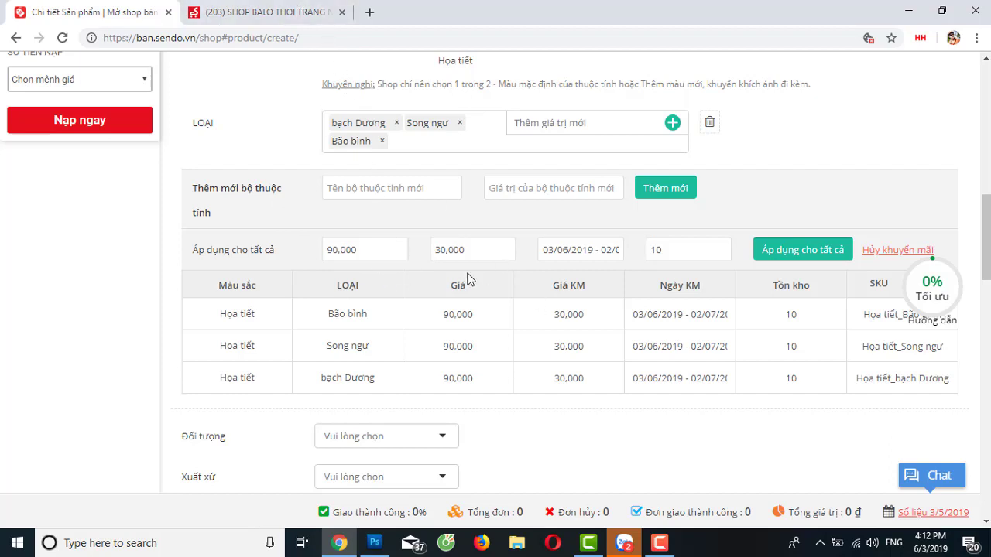
{"action": "scroll", "coordinate": [424, 249], "scroll_direction": "up", "scroll_amount": 1}
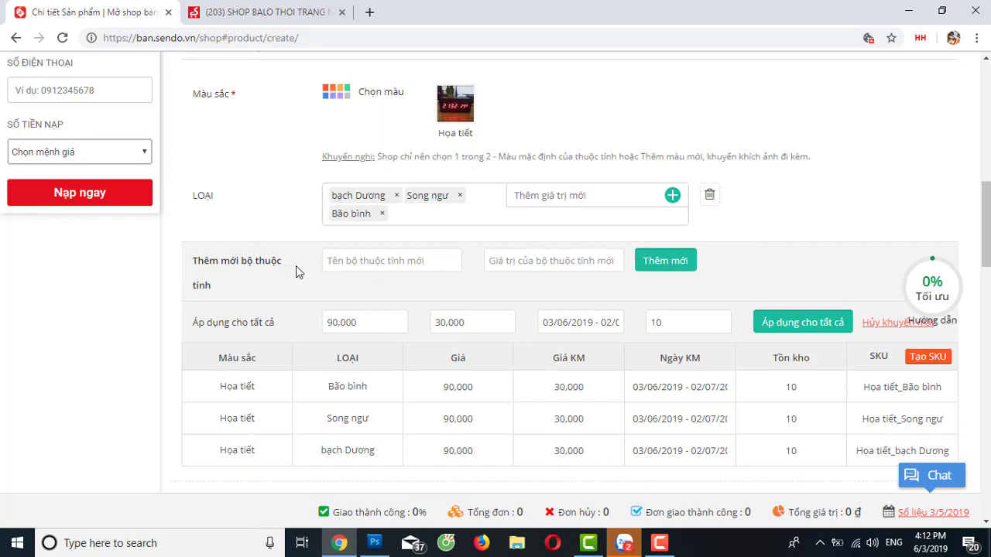
Switch to the public shop page and open the listing "Vòng tay hạt thần chú tùy hưu cao cấp" from the shop's home page
{"action": "left_click", "coordinate": [302, 16]}
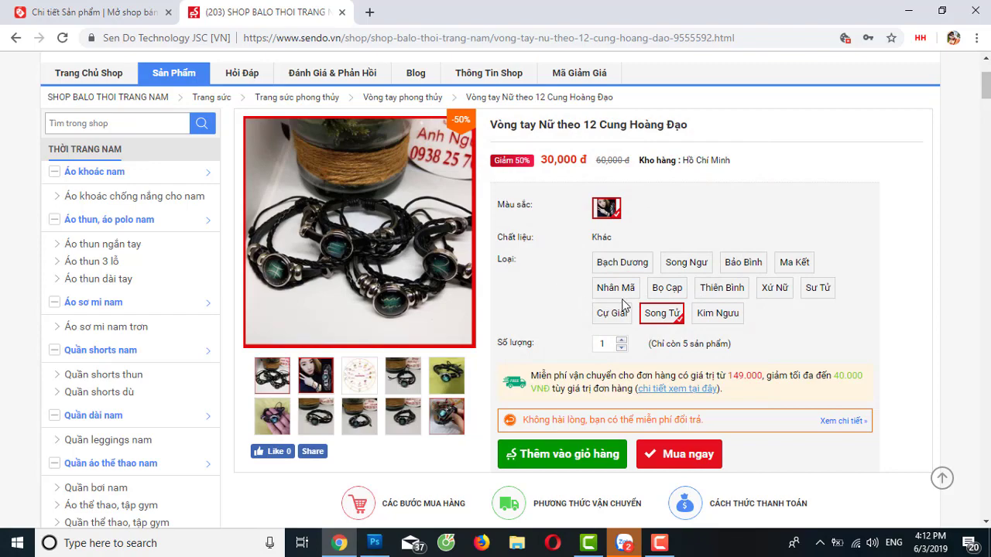
{"action": "left_click", "coordinate": [114, 75]}
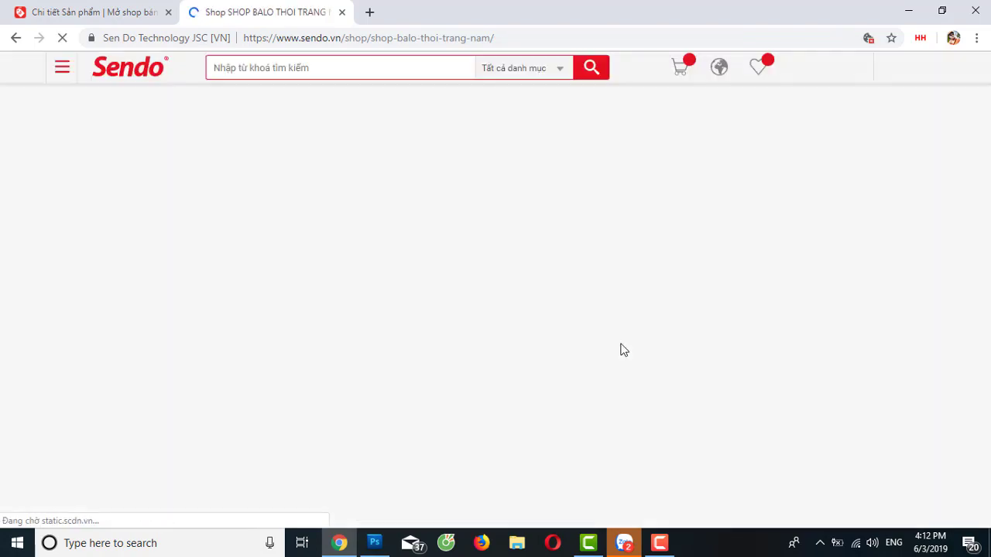
{"action": "scroll", "coordinate": [635, 340], "scroll_direction": "down", "scroll_amount": 5}
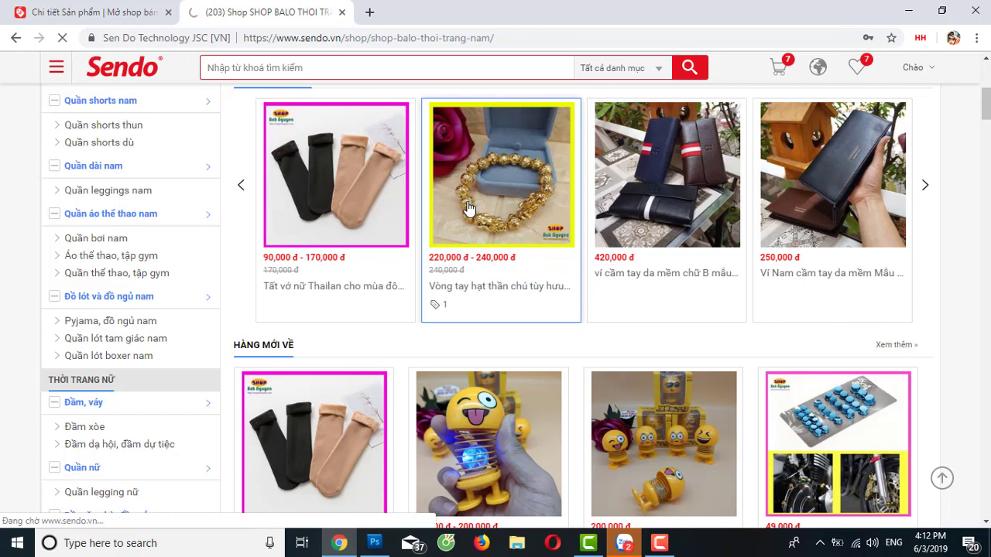
{"action": "left_click", "coordinate": [468, 207]}
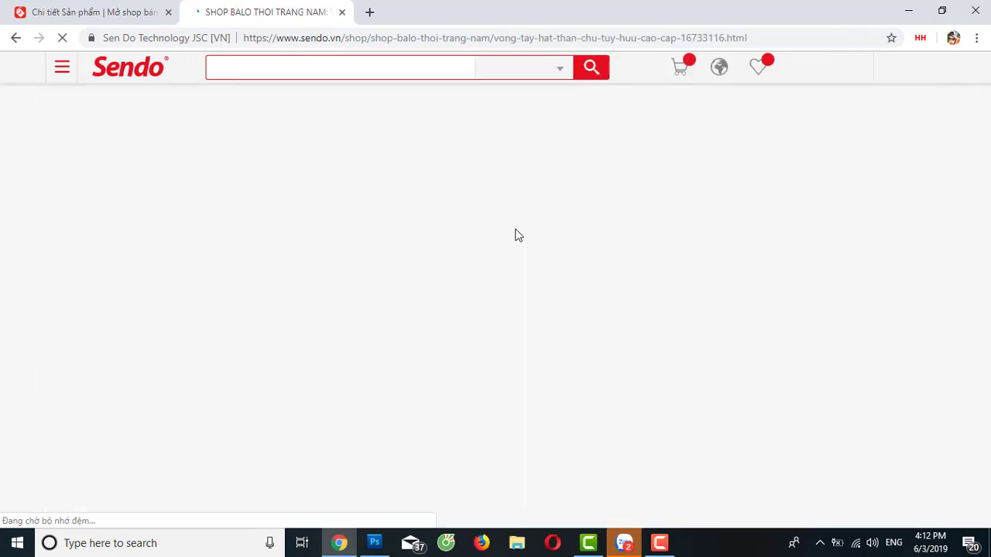
{"action": "scroll", "coordinate": [543, 283], "scroll_direction": "down", "scroll_amount": 1}
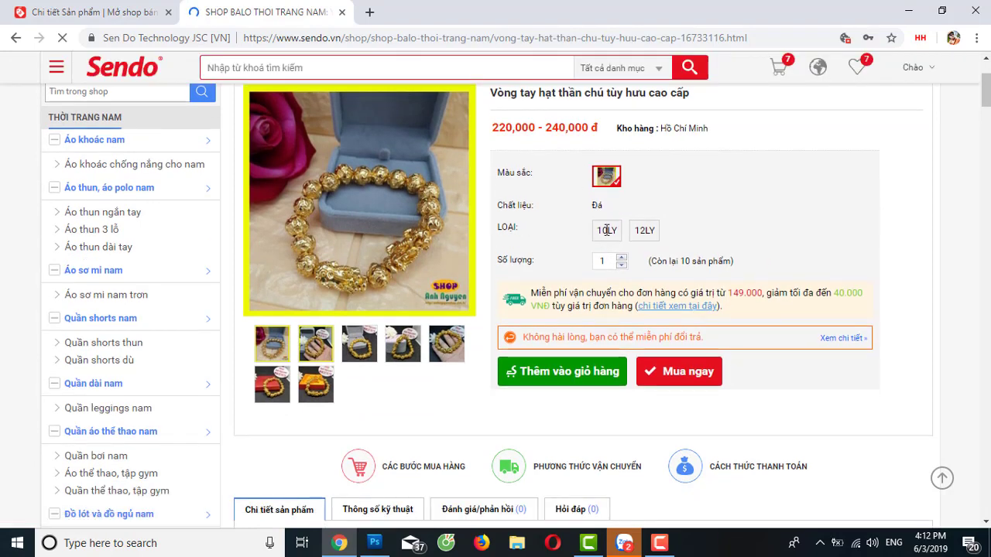
Compare the listing's prices for the LOẠI options 10LY and 12LY
{"action": "left_click", "coordinate": [602, 234]}
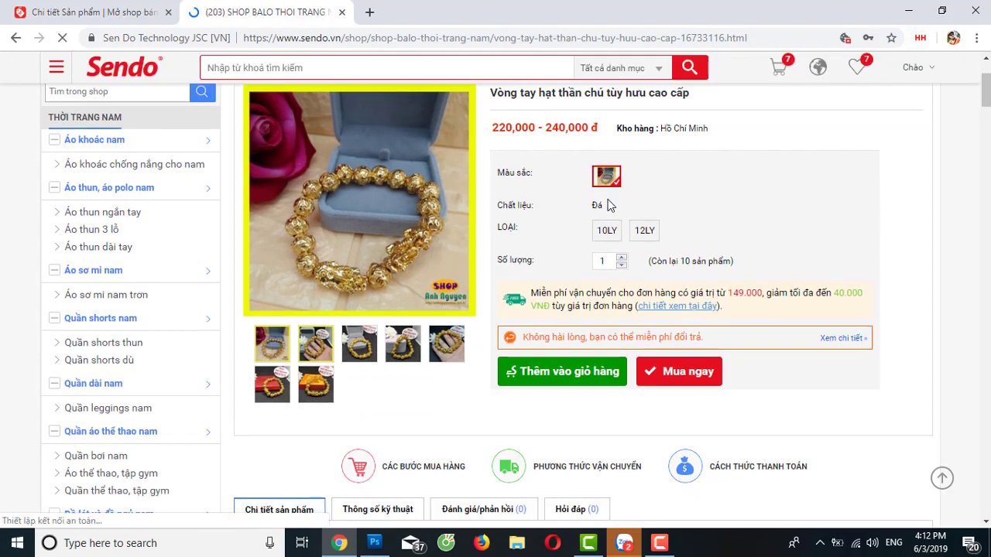
{"action": "left_click", "coordinate": [605, 235]}
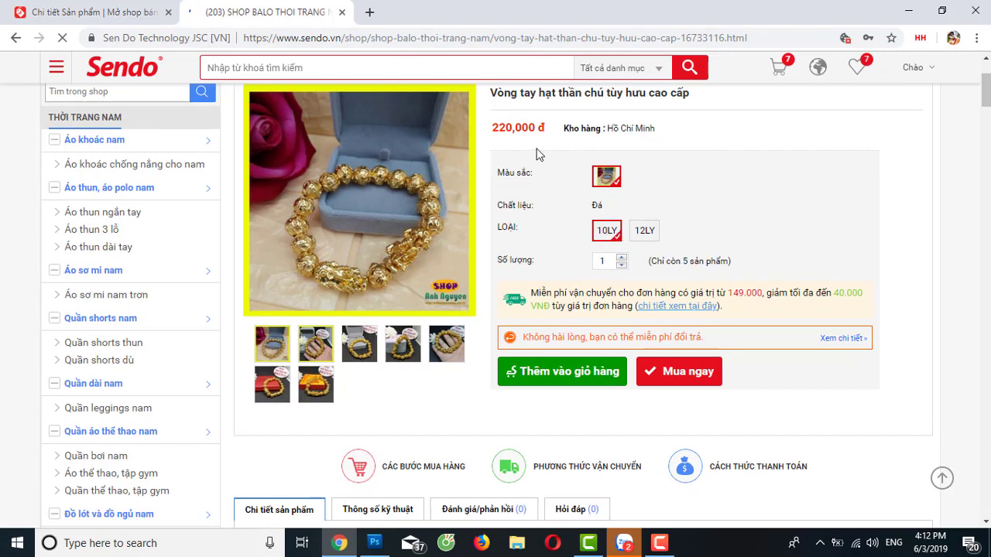
{"action": "left_click", "coordinate": [647, 233]}
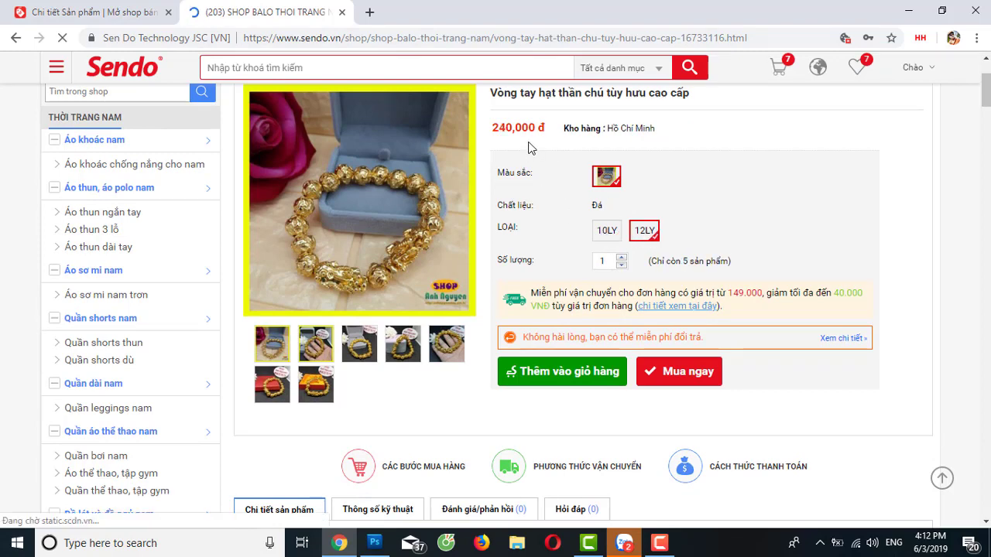
Return to the product form and remove the values Song ngư, bạch Dương and Bão bình from the LOẠI attribute
{"action": "left_click", "coordinate": [158, 9]}
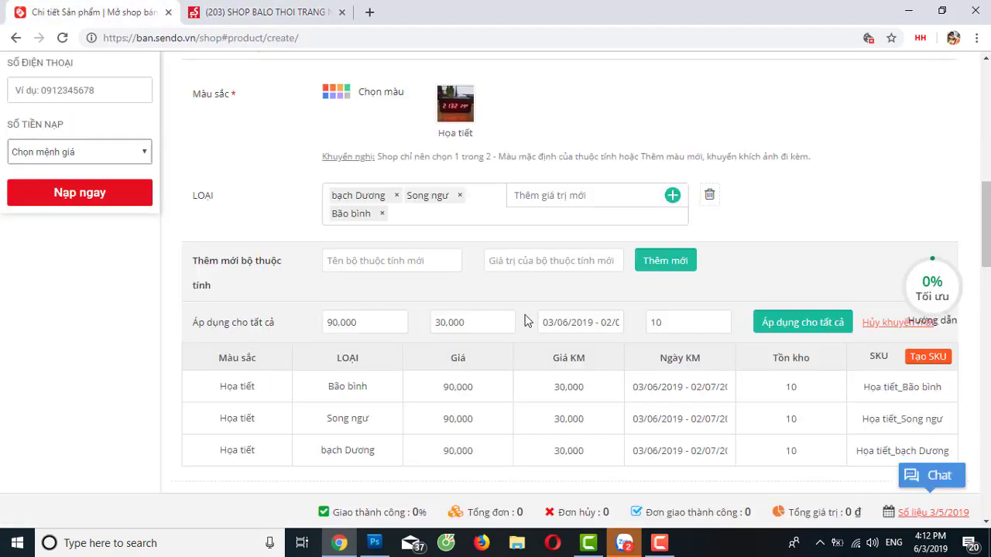
{"action": "left_click", "coordinate": [455, 197]}
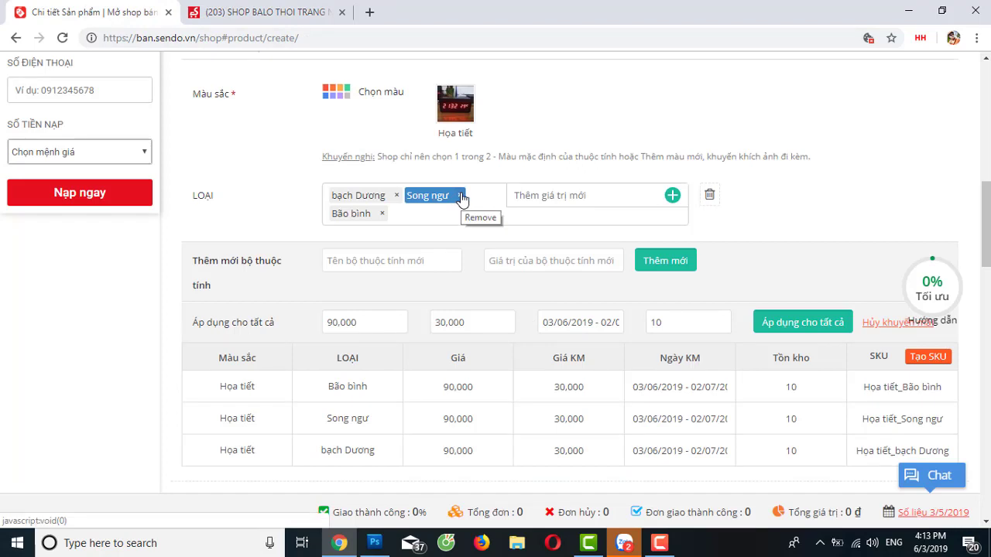
{"action": "left_click", "coordinate": [461, 197]}
{"action": "left_click", "coordinate": [397, 195]}
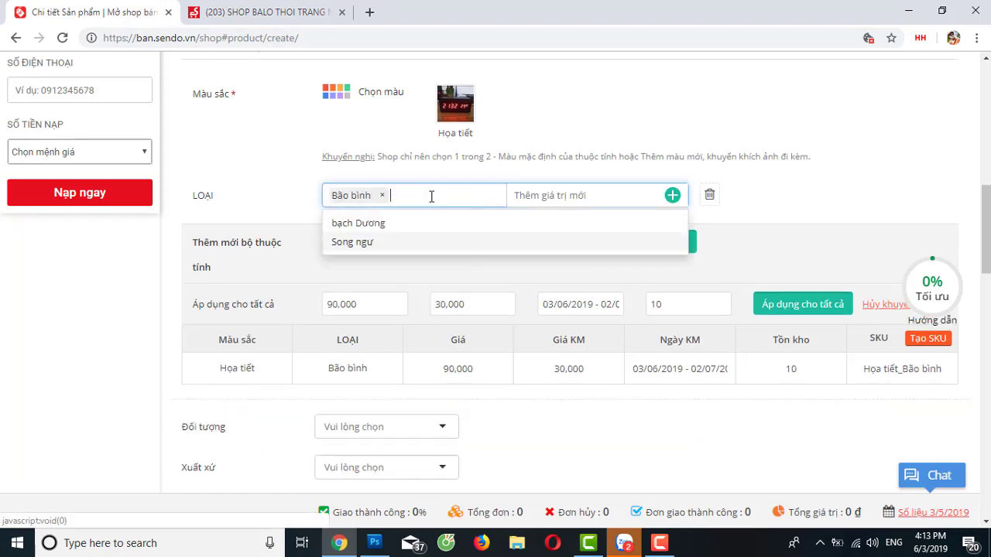
{"action": "left_click", "coordinate": [381, 196]}
{"action": "left_click", "coordinate": [258, 194]}
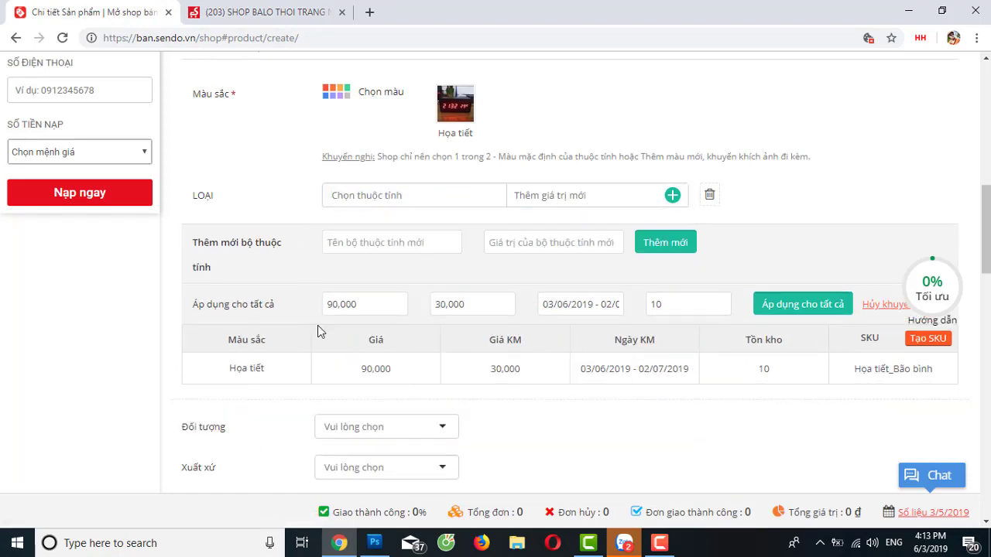
{"action": "left_click", "coordinate": [382, 194]}
{"action": "left_click", "coordinate": [261, 183]}
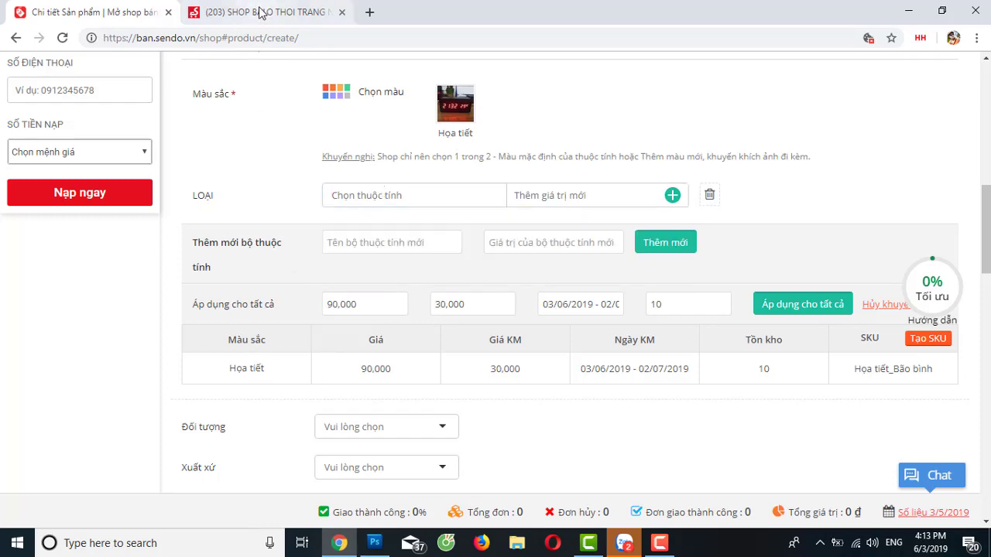
Check the attributes on the sample bracelet listing and remove the color Họa tiết from the product form
{"action": "left_click", "coordinate": [261, 12]}
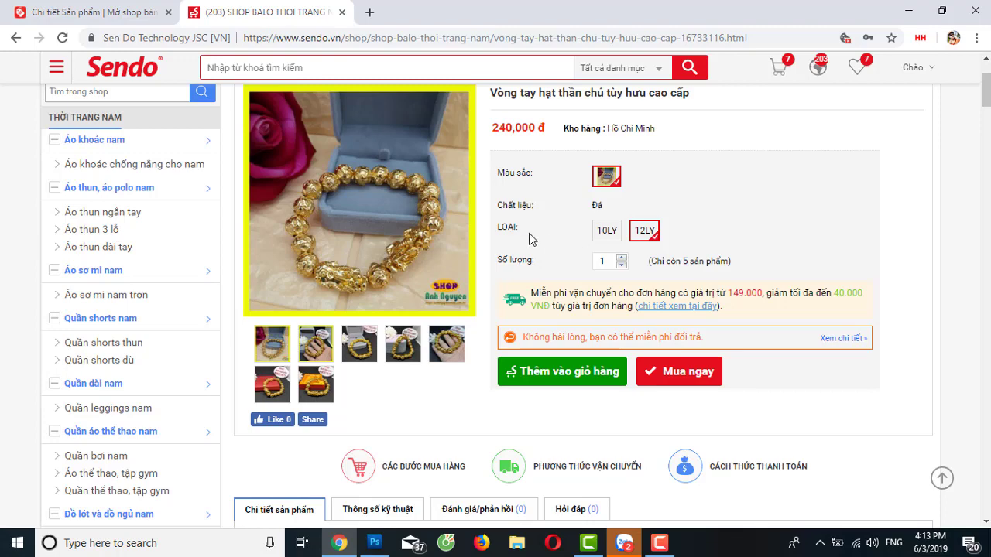
{"action": "key", "text": "ctrl+Tab"}
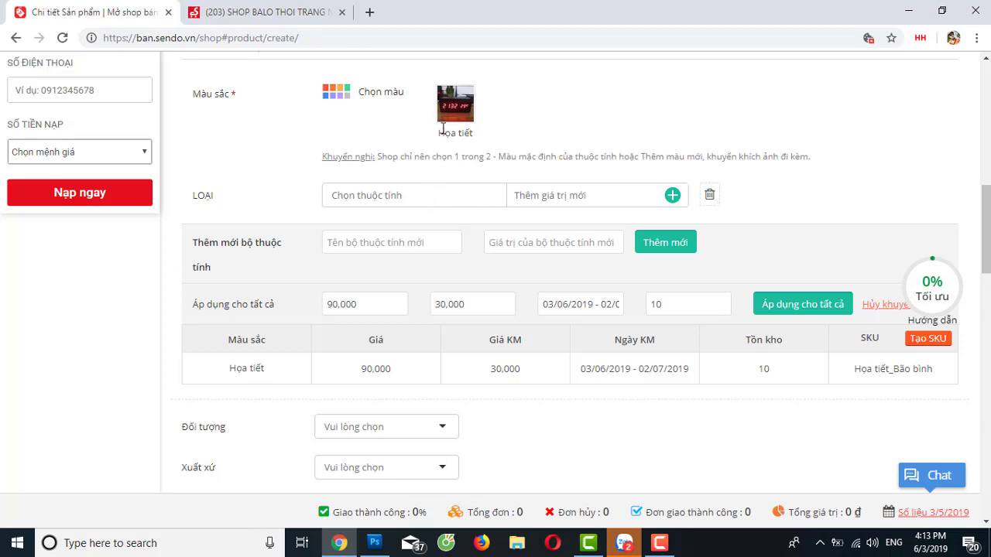
{"action": "left_click", "coordinate": [471, 90]}
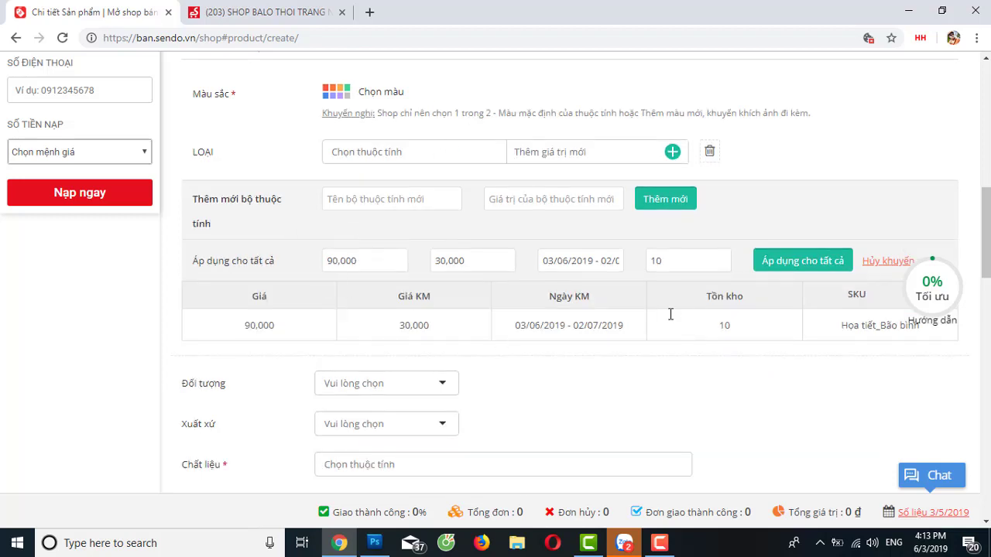
{"action": "scroll", "coordinate": [691, 317], "scroll_direction": "down", "scroll_amount": 1}
{"action": "scroll", "coordinate": [504, 247], "scroll_direction": "up", "scroll_amount": 1}
{"action": "scroll", "coordinate": [467, 230], "scroll_direction": "up", "scroll_amount": 1}
Choose Họa tiết as the product color and assign the digital clock photo to it
{"action": "left_click", "coordinate": [334, 166]}
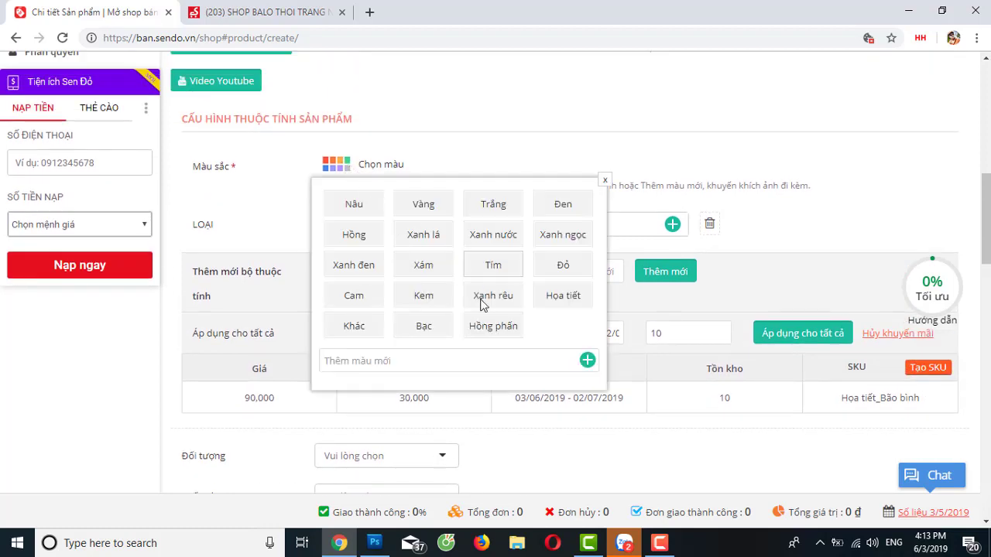
{"action": "left_click", "coordinate": [568, 303]}
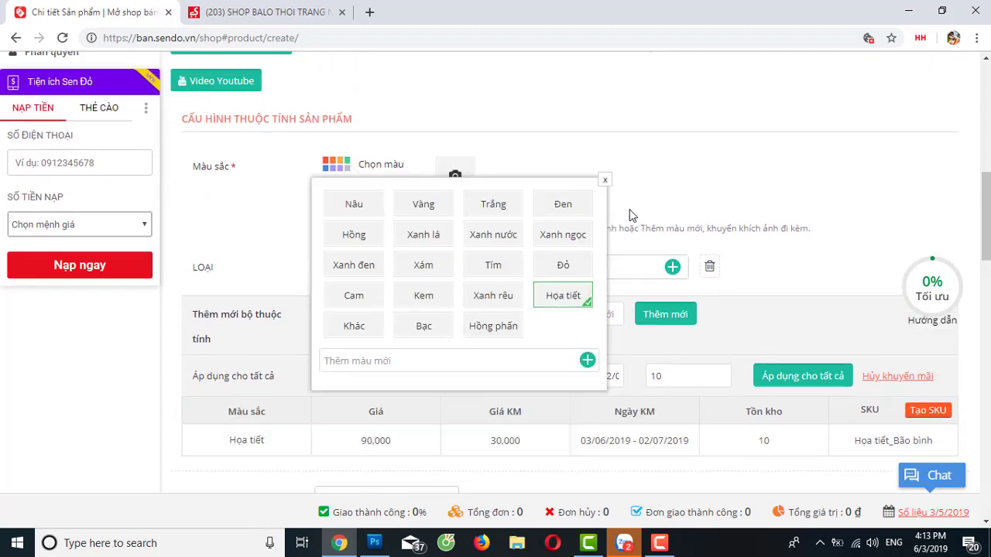
{"action": "left_click", "coordinate": [606, 182]}
{"action": "left_click", "coordinate": [455, 177]}
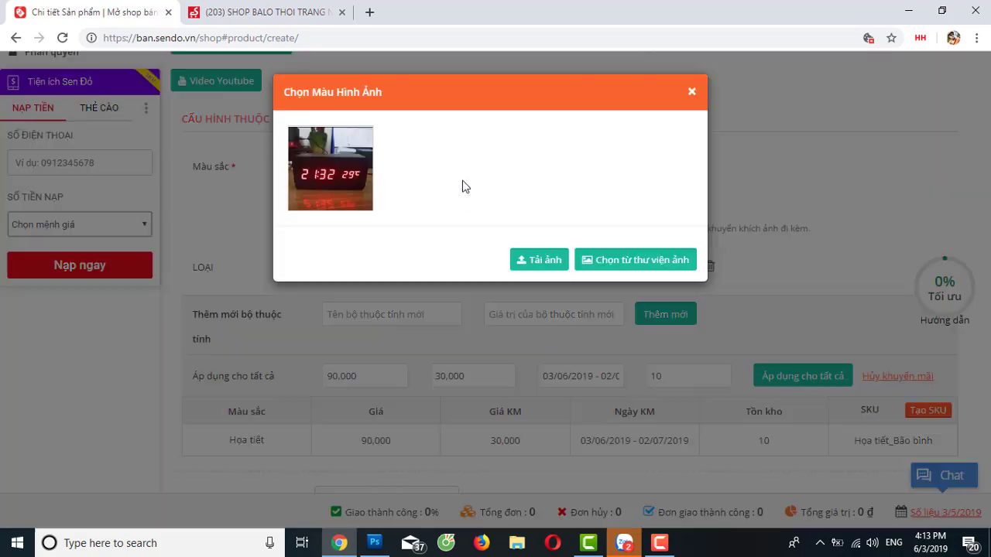
{"action": "left_click", "coordinate": [348, 188]}
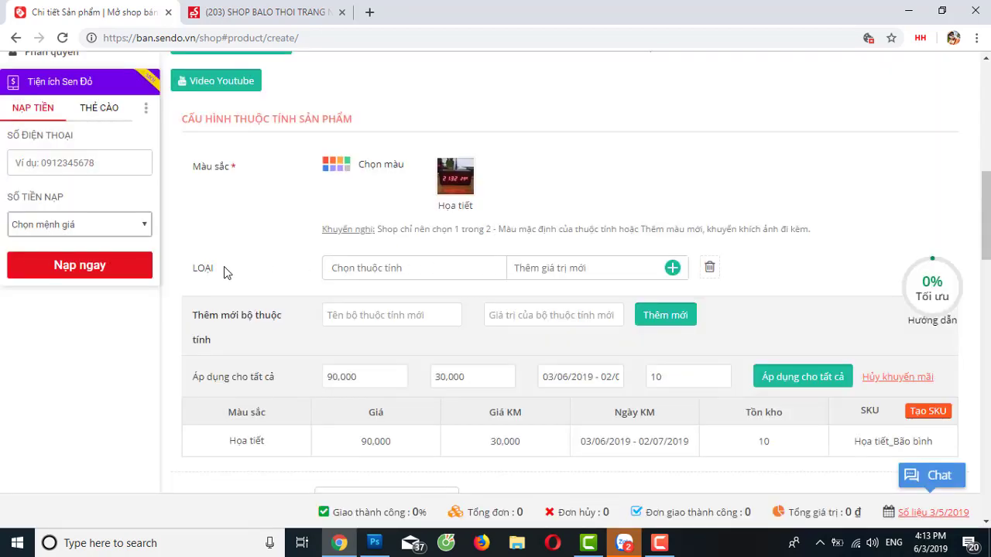
{"action": "left_click", "coordinate": [381, 268]}
{"action": "left_click", "coordinate": [267, 252]}
{"action": "scroll", "coordinate": [425, 268], "scroll_direction": "down", "scroll_amount": 1}
{"action": "left_click", "coordinate": [370, 198]}
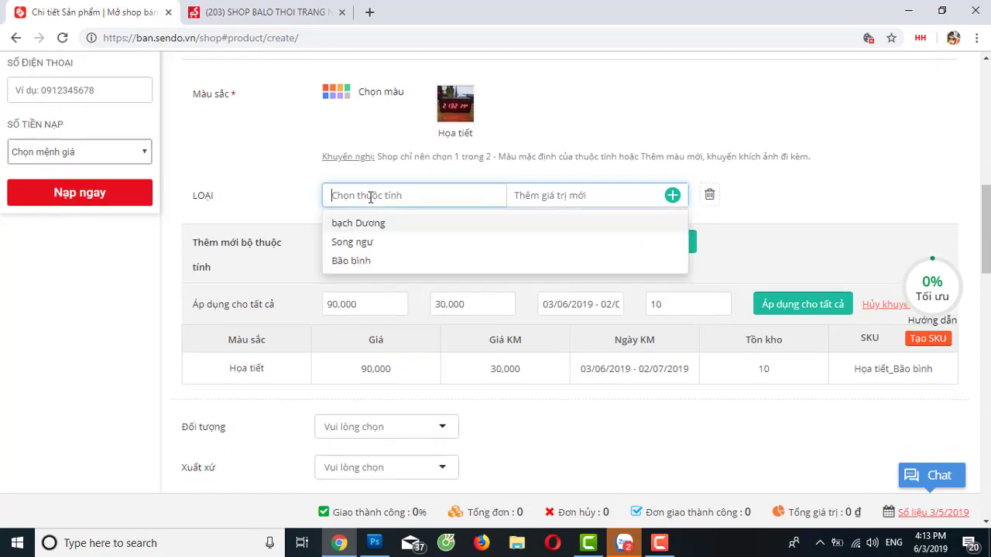
{"action": "type", "text": "Loai"}
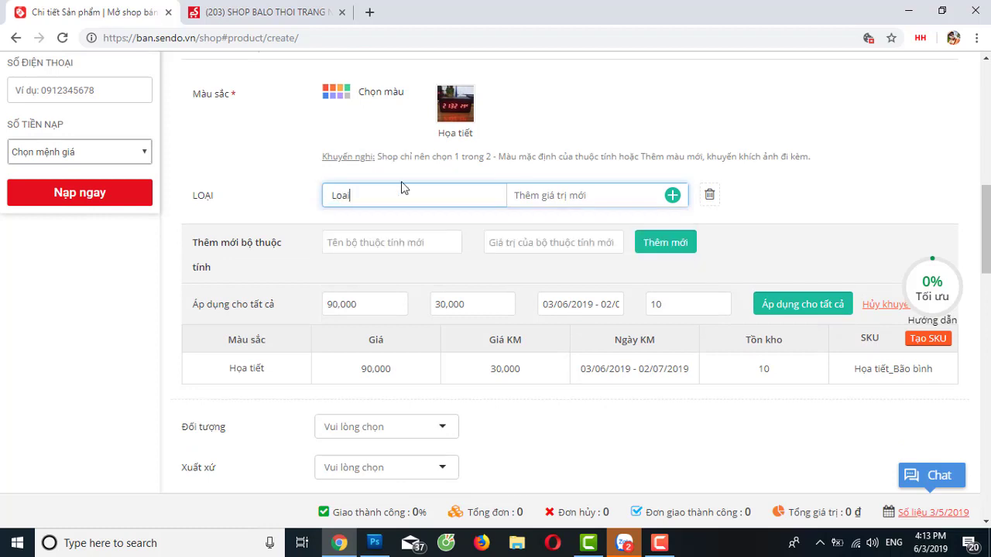
Add 10ly and 12ly as new values of the LOẠI attribute
{"action": "left_click", "coordinate": [604, 189]}
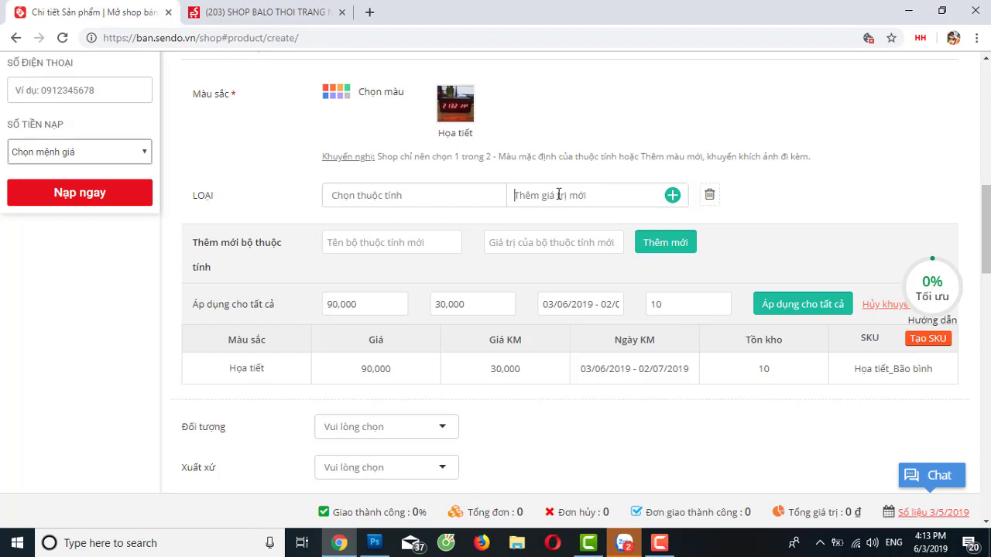
{"action": "type", "text": "10ly"}
{"action": "left_click", "coordinate": [672, 195]}
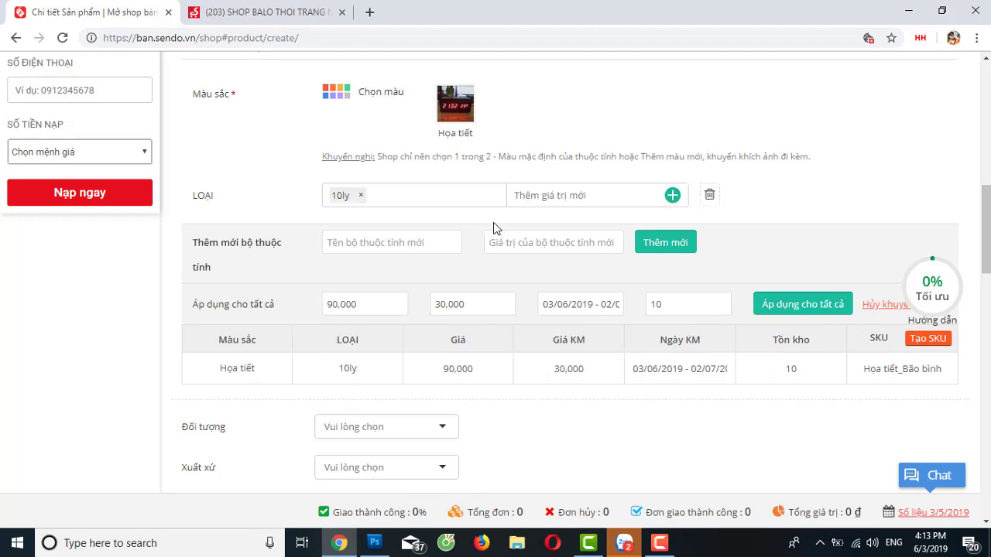
{"action": "type", "text": "12ly"}
{"action": "left_click", "coordinate": [672, 195]}
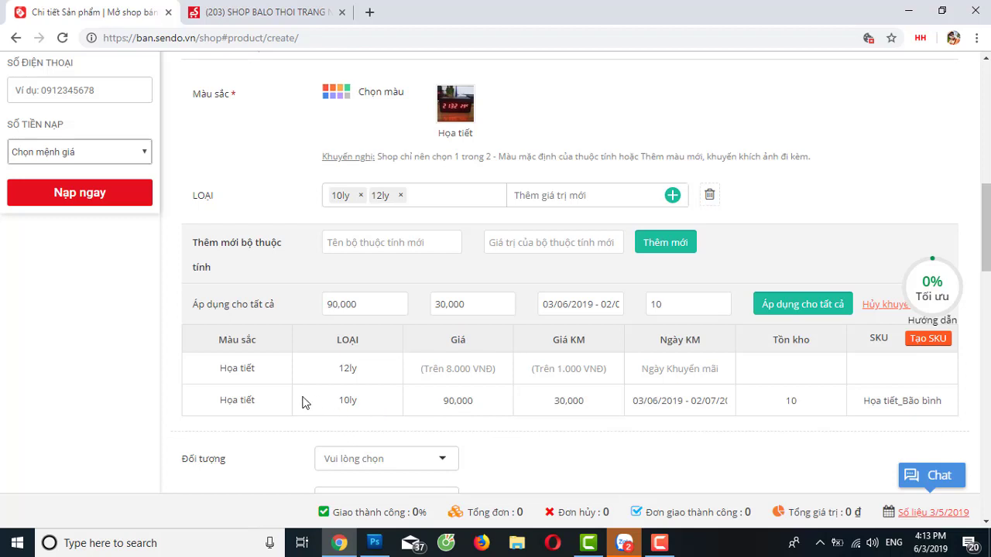
Set the price of the 10ly variant to 220,000 and of the 12ly variant to 240,000
{"action": "left_click_drag", "start_coordinate": [498, 401], "coordinate": [429, 401]}
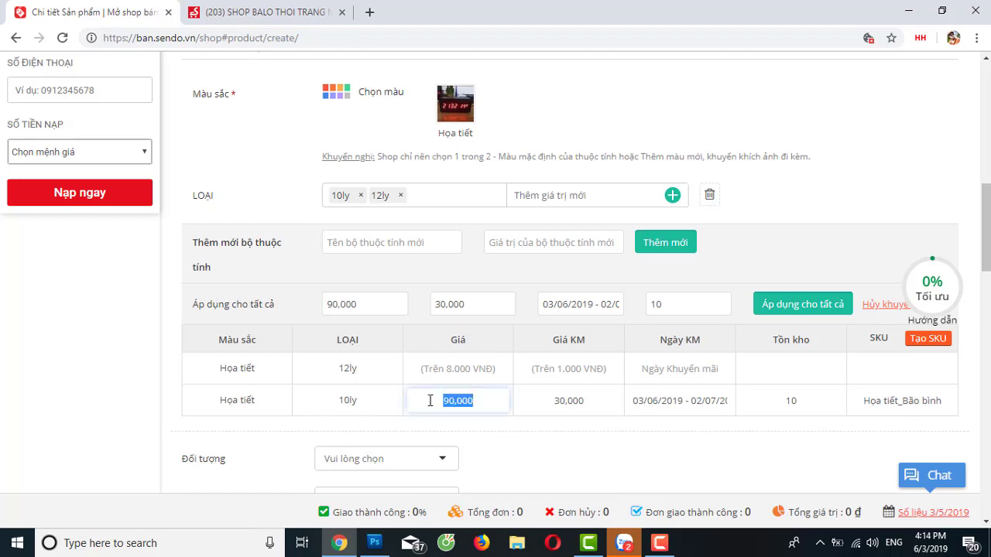
{"action": "type", "text": "220000"}
{"action": "left_click", "coordinate": [437, 378]}
{"action": "type", "text": "24"}
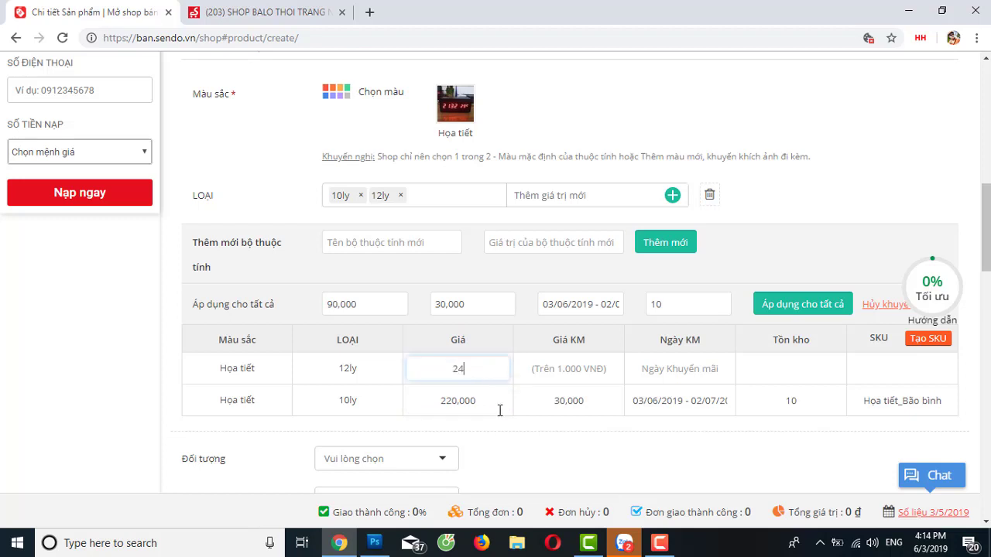
{"action": "type", "text": "0,000"}
{"action": "left_click", "coordinate": [706, 428]}
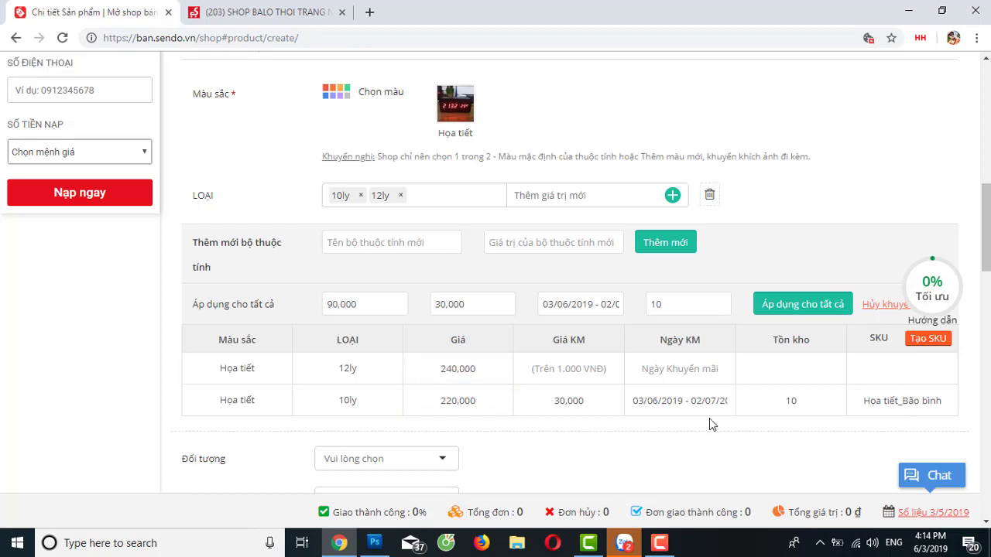
Clear the promotional price and the regular price from the values applied to all variants
{"action": "left_click_drag", "start_coordinate": [483, 303], "coordinate": [416, 308]}
{"action": "key", "text": "BackSpace"}
{"action": "left_click", "coordinate": [367, 306]}
{"action": "key", "text": "ctrl+a"}
{"action": "key", "text": "BackSpace"}
Clear the promotion period from the values applied to all variants, keeping the stock quantity of 10
{"action": "left_click", "coordinate": [553, 307]}
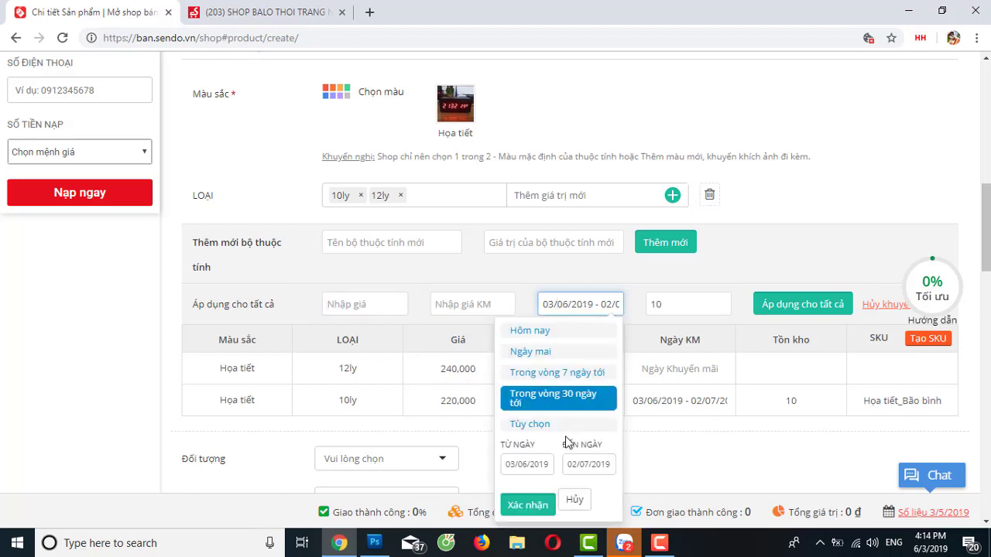
{"action": "left_click", "coordinate": [553, 431]}
{"action": "left_click_drag", "start_coordinate": [542, 304], "coordinate": [654, 310]}
{"action": "key", "text": "BackSpace"}
{"action": "left_click", "coordinate": [693, 303]}
{"action": "left_click", "coordinate": [689, 483]}
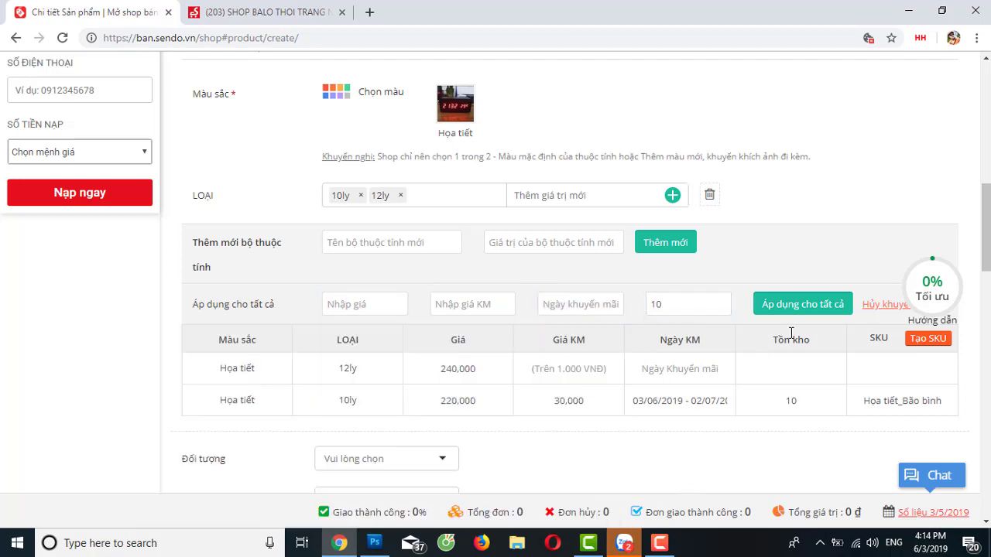
Apply the stock quantity of 10 to all variants and clear the promotional price of the 10ly variant
{"action": "left_click", "coordinate": [782, 305]}
{"action": "scroll", "coordinate": [747, 410], "scroll_direction": "down", "scroll_amount": 1}
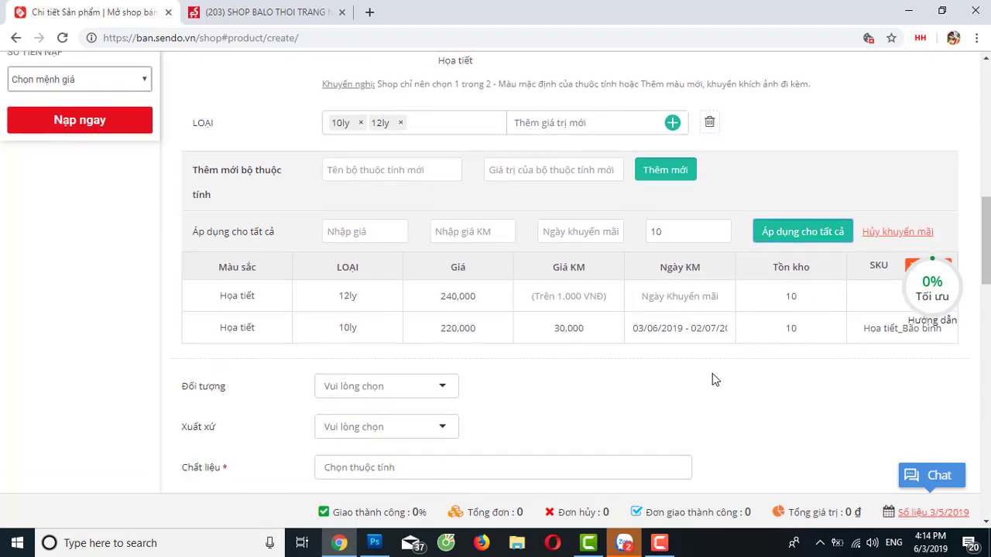
{"action": "left_click", "coordinate": [600, 327]}
{"action": "key", "text": "BackSpace"}
{"action": "left_click", "coordinate": [584, 376]}
{"action": "scroll", "coordinate": [604, 379], "scroll_direction": "down", "scroll_amount": 1}
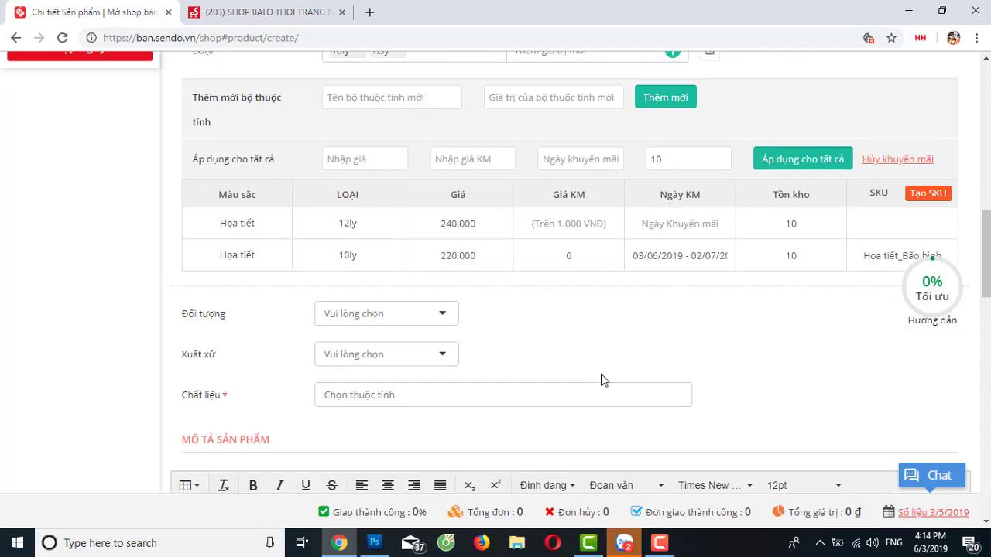
Generate the SKUs for the 10ly and 12ly variants
{"action": "left_click", "coordinate": [928, 193]}
{"action": "left_click", "coordinate": [635, 170]}
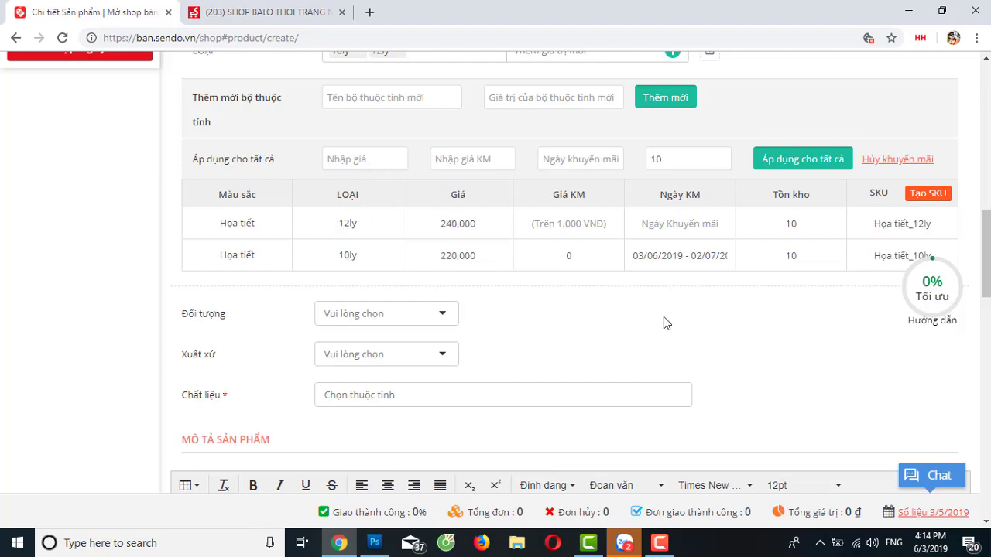
{"action": "scroll", "coordinate": [663, 319], "scroll_direction": "up", "scroll_amount": 8}
Switch to the published bracelet's shop page and compare its 10LY and 12LY options and their prices
{"action": "left_click", "coordinate": [287, 13]}
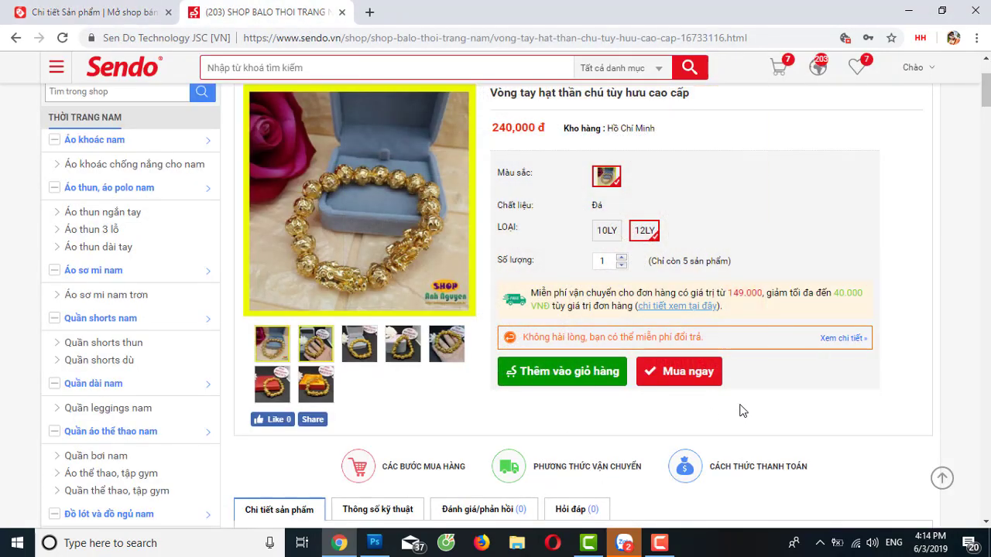
{"action": "scroll", "coordinate": [739, 408], "scroll_direction": "up", "scroll_amount": 1}
{"action": "left_click", "coordinate": [607, 305]}
{"action": "left_click", "coordinate": [643, 303]}
{"action": "left_click", "coordinate": [643, 304]}
Open the shop's home page and look through its featured and newly arrived products for another variant example
{"action": "left_click", "coordinate": [97, 122]}
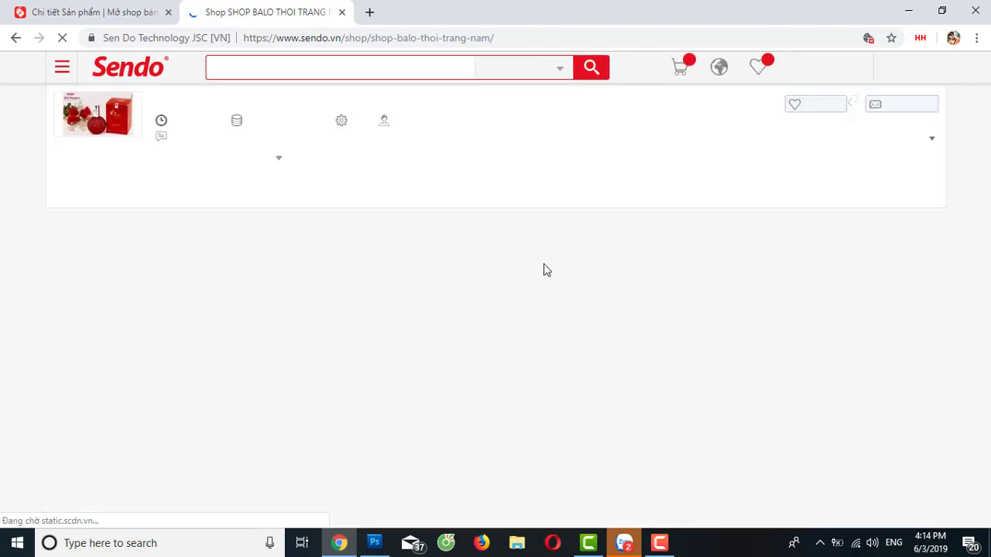
{"action": "scroll", "coordinate": [565, 281], "scroll_direction": "down", "scroll_amount": 2}
{"action": "scroll", "coordinate": [566, 276], "scroll_direction": "down", "scroll_amount": 3}
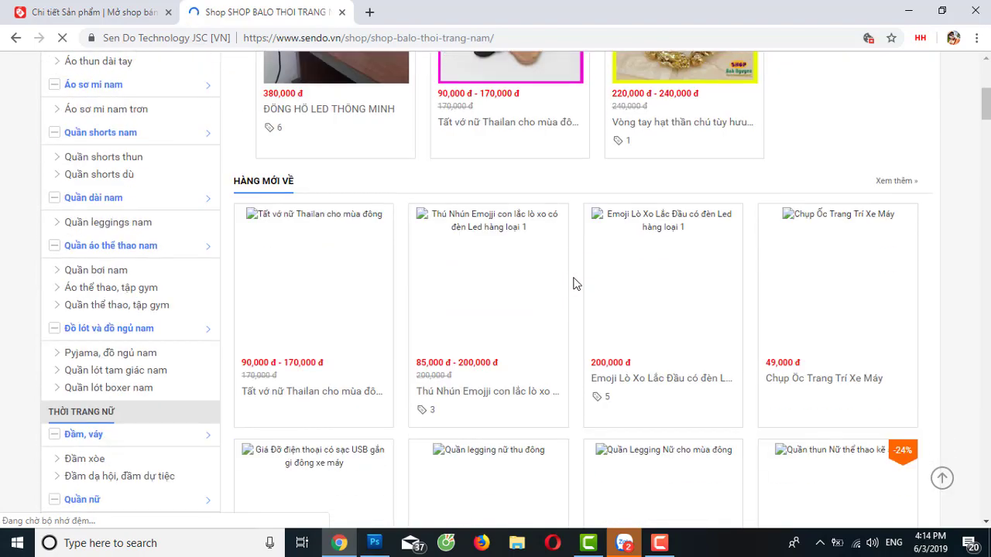
{"action": "scroll", "coordinate": [465, 364], "scroll_direction": "up", "scroll_amount": 3}
{"action": "scroll", "coordinate": [415, 377], "scroll_direction": "down", "scroll_amount": 4}
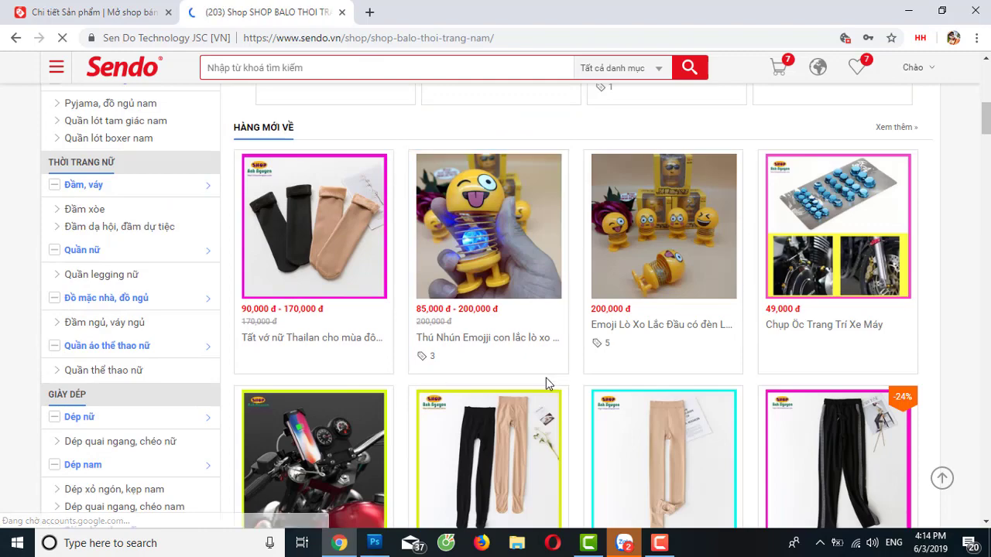
{"action": "scroll", "coordinate": [545, 379], "scroll_direction": "down", "scroll_amount": 1}
{"action": "scroll", "coordinate": [543, 383], "scroll_direction": "down", "scroll_amount": 2}
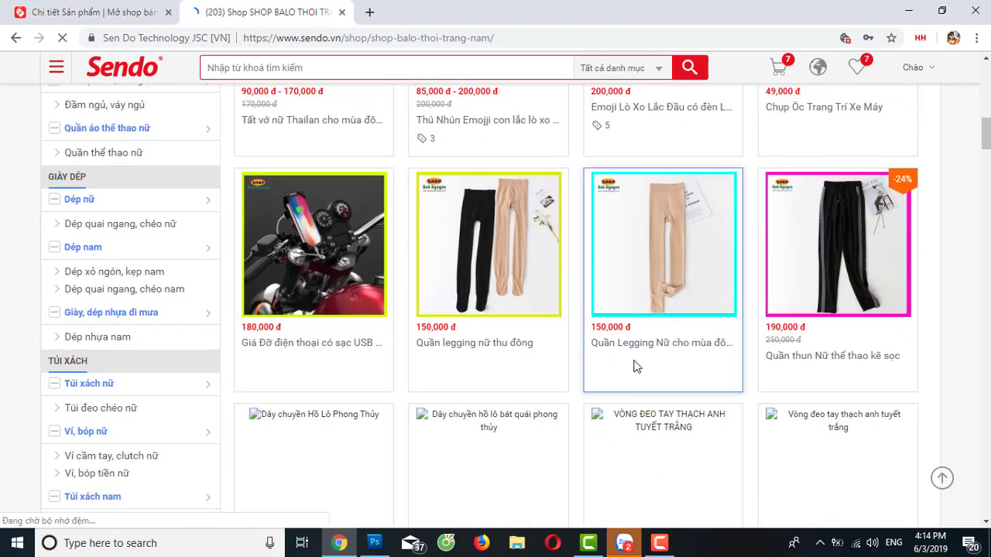
{"action": "scroll", "coordinate": [633, 366], "scroll_direction": "down", "scroll_amount": 5}
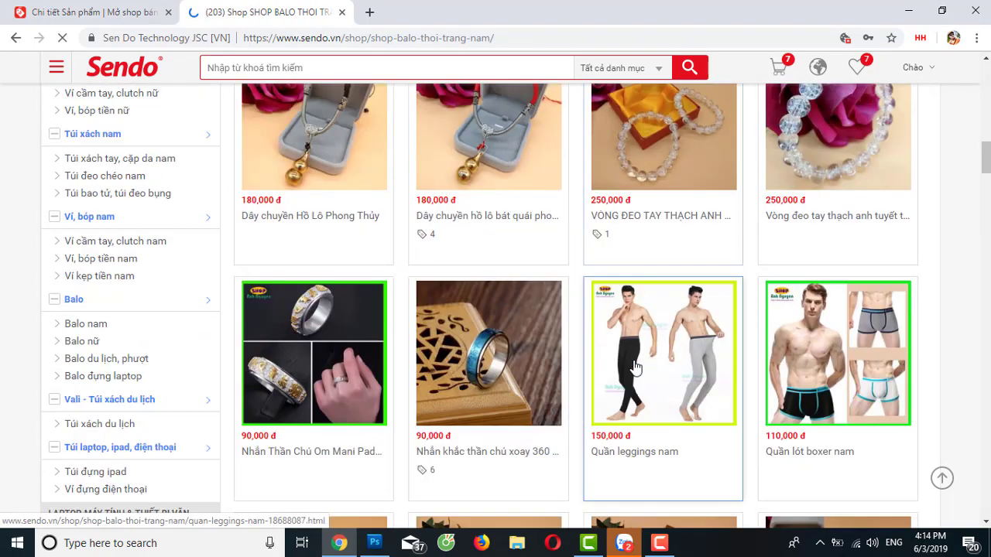
{"action": "scroll", "coordinate": [633, 367], "scroll_direction": "down", "scroll_amount": 3}
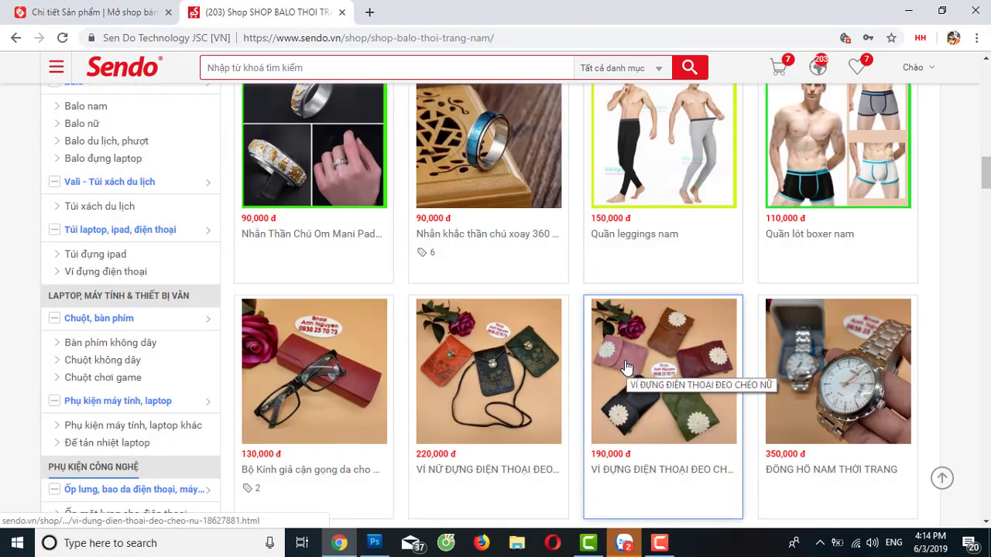
{"action": "scroll", "coordinate": [625, 367], "scroll_direction": "down", "scroll_amount": 3}
{"action": "scroll", "coordinate": [573, 354], "scroll_direction": "up", "scroll_amount": 15}
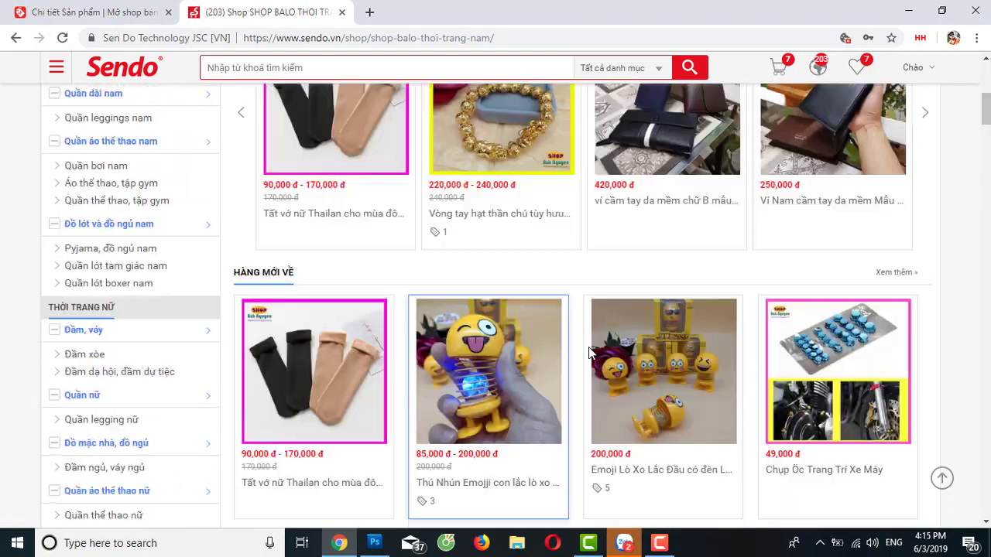
Search the shop for "đeo hong" and open the product "Túi đựng điện thoại đeo hong"
{"action": "scroll", "coordinate": [542, 352], "scroll_direction": "up", "scroll_amount": 10}
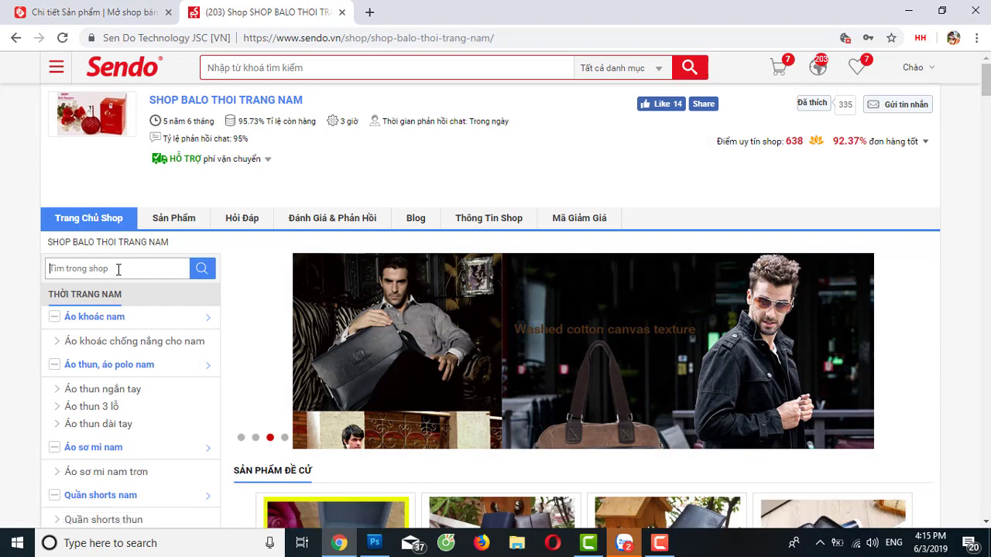
{"action": "type", "text": "đeo hong"}
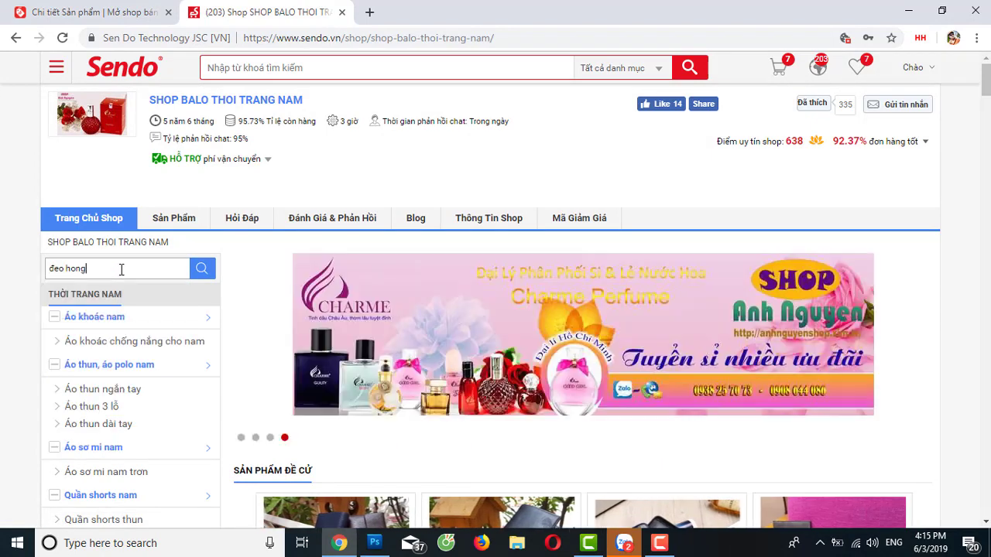
{"action": "key", "text": "Return"}
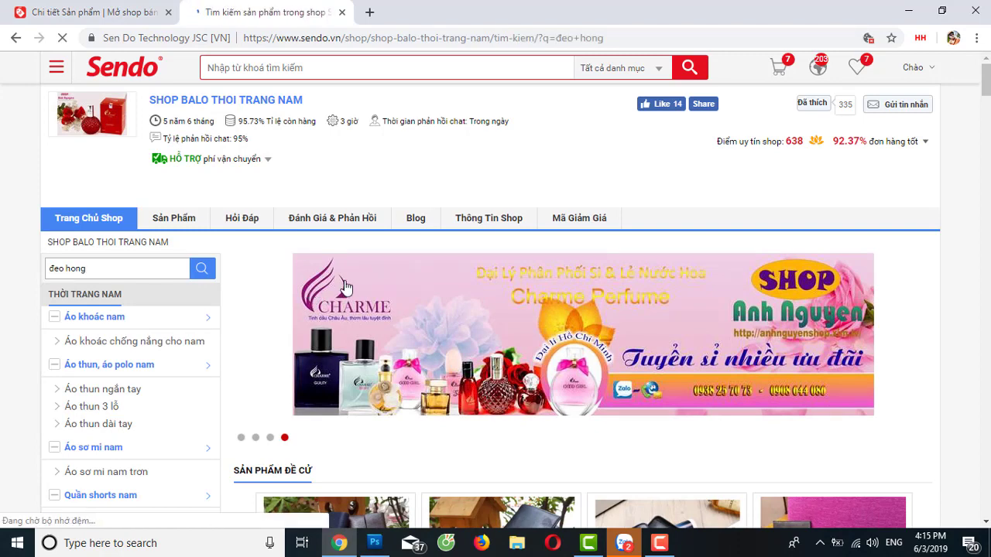
{"action": "scroll", "coordinate": [411, 307], "scroll_direction": "down", "scroll_amount": 1}
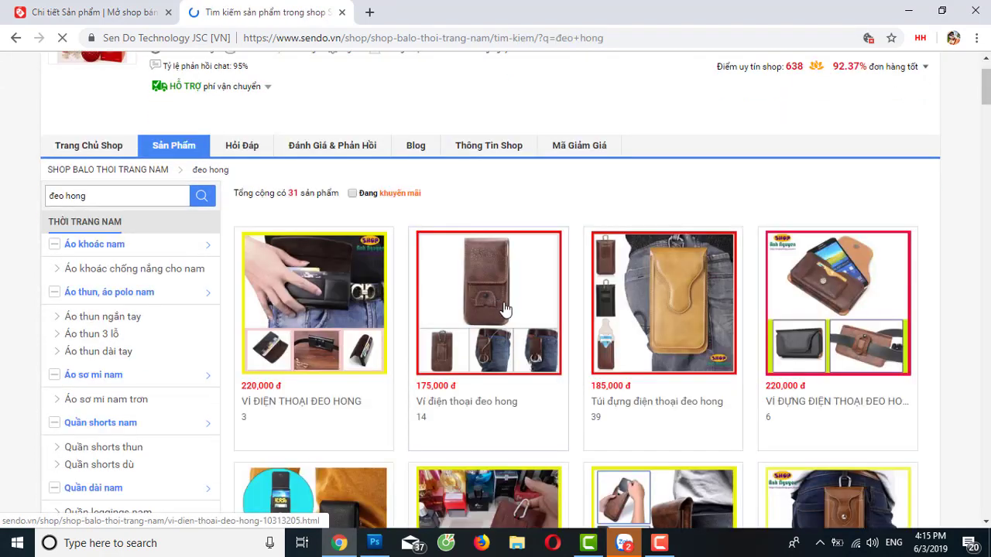
{"action": "scroll", "coordinate": [581, 337], "scroll_direction": "down", "scroll_amount": 8}
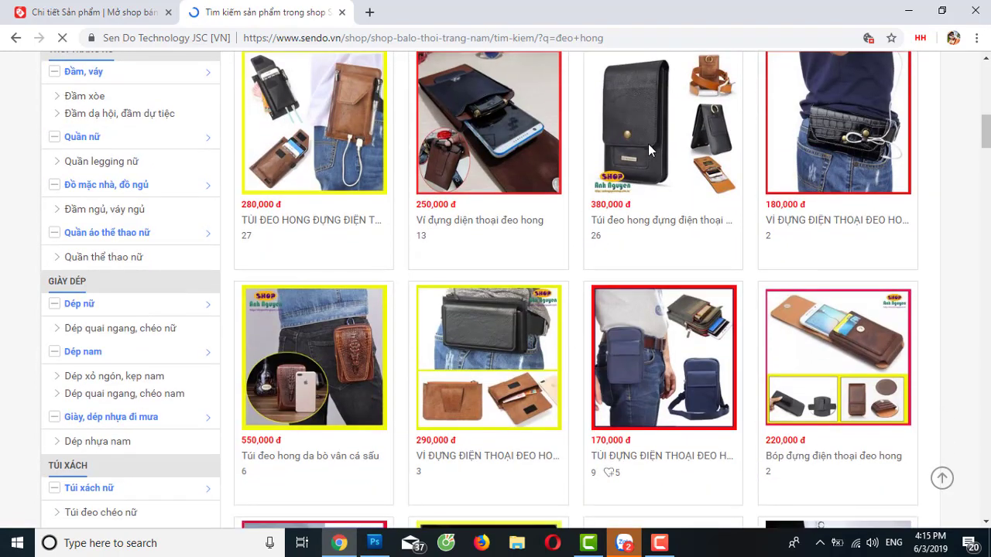
{"action": "scroll", "coordinate": [617, 160], "scroll_direction": "down", "scroll_amount": 1}
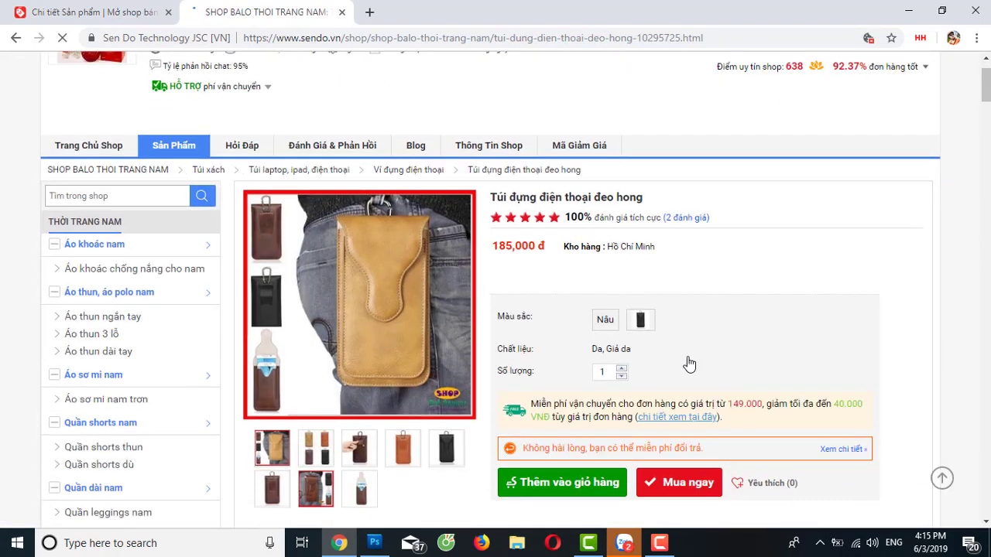
Return to the "đeo hong" search results and open the product "Ốp lưng đeo hong điện thoại Ip X - XSMax - XR"
{"action": "left_click", "coordinate": [16, 37]}
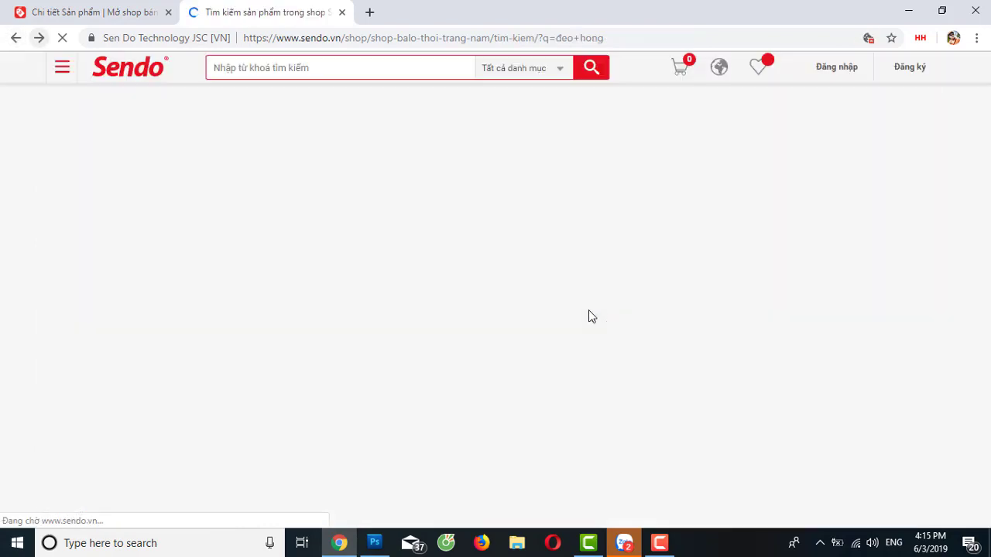
{"action": "scroll", "coordinate": [586, 312], "scroll_direction": "down", "scroll_amount": 10}
{"action": "scroll", "coordinate": [586, 312], "scroll_direction": "down", "scroll_amount": 2}
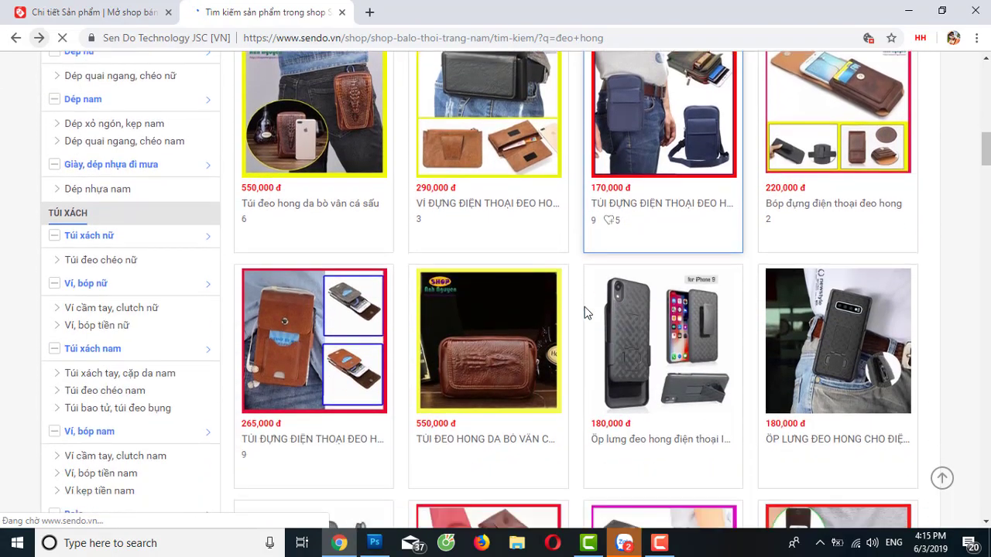
{"action": "scroll", "coordinate": [550, 345], "scroll_direction": "down", "scroll_amount": 5}
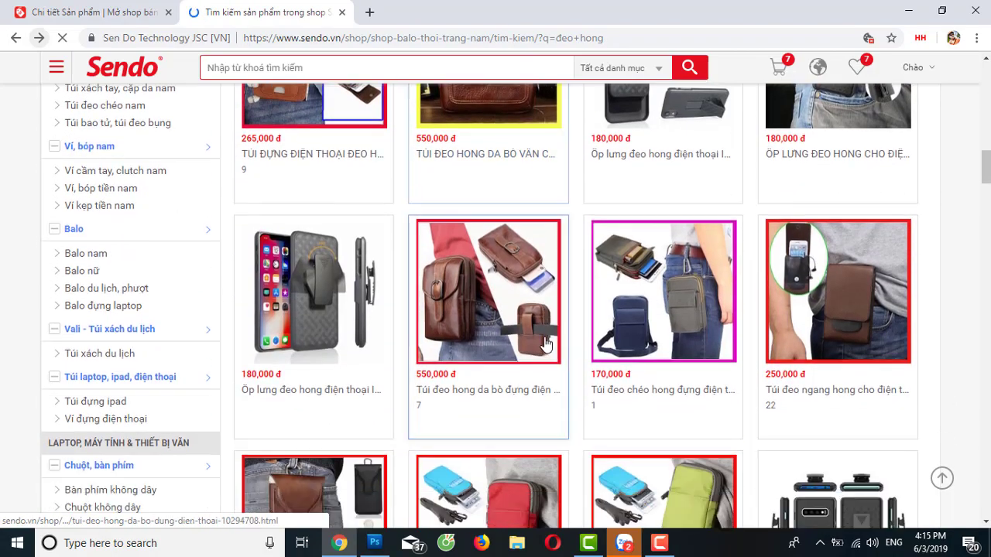
{"action": "scroll", "coordinate": [602, 318], "scroll_direction": "down", "scroll_amount": 3}
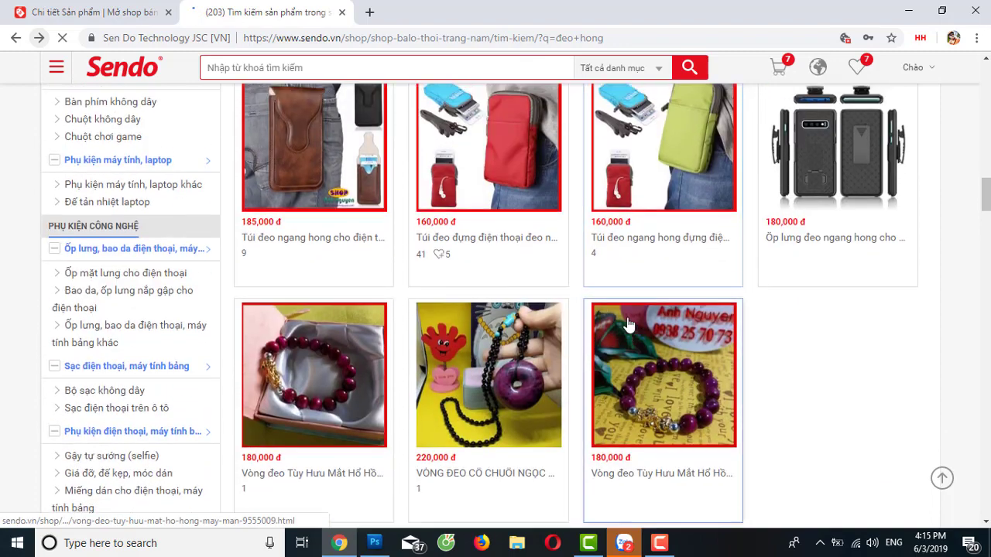
{"action": "scroll", "coordinate": [494, 224], "scroll_direction": "up", "scroll_amount": 4}
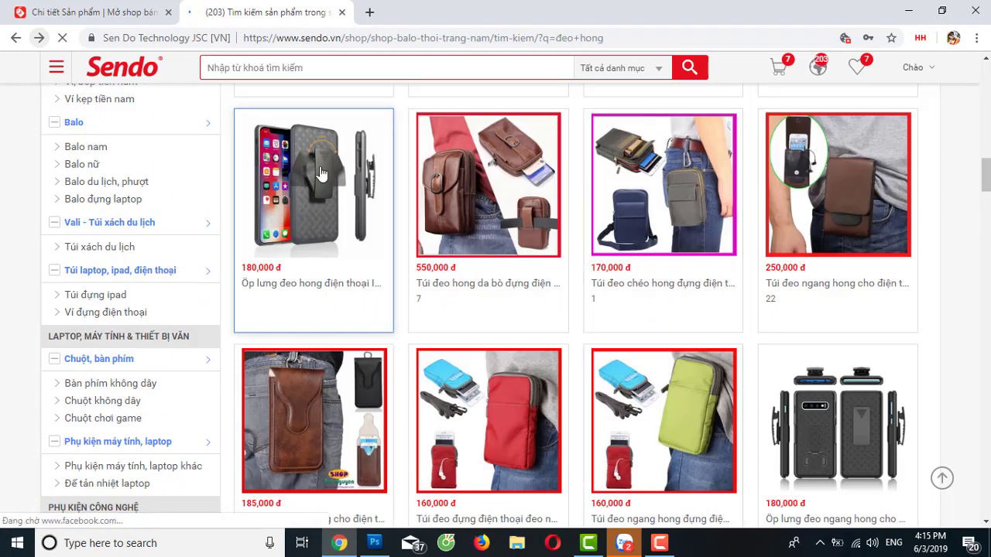
{"action": "left_click", "coordinate": [379, 204]}
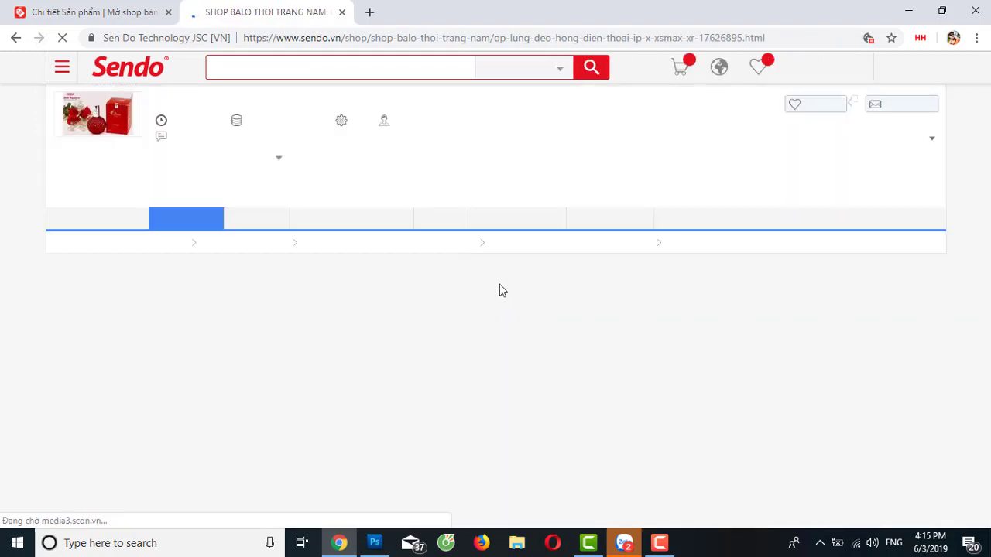
Examine the phone case's color and Loại options, such as IP X, IP 7-8PLUS and IP XS MAX
{"action": "scroll", "coordinate": [563, 374], "scroll_direction": "down", "scroll_amount": 3}
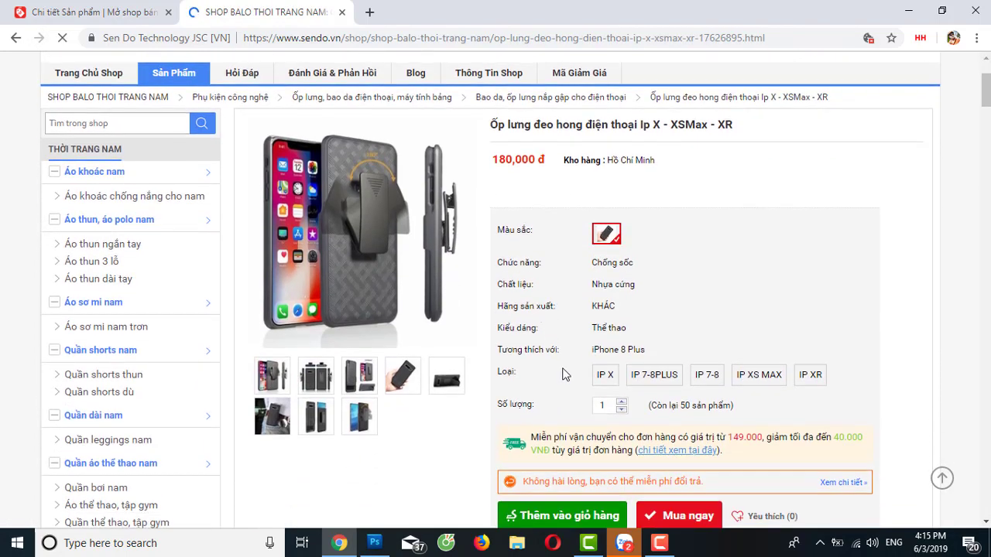
{"action": "scroll", "coordinate": [581, 333], "scroll_direction": "down", "scroll_amount": 1}
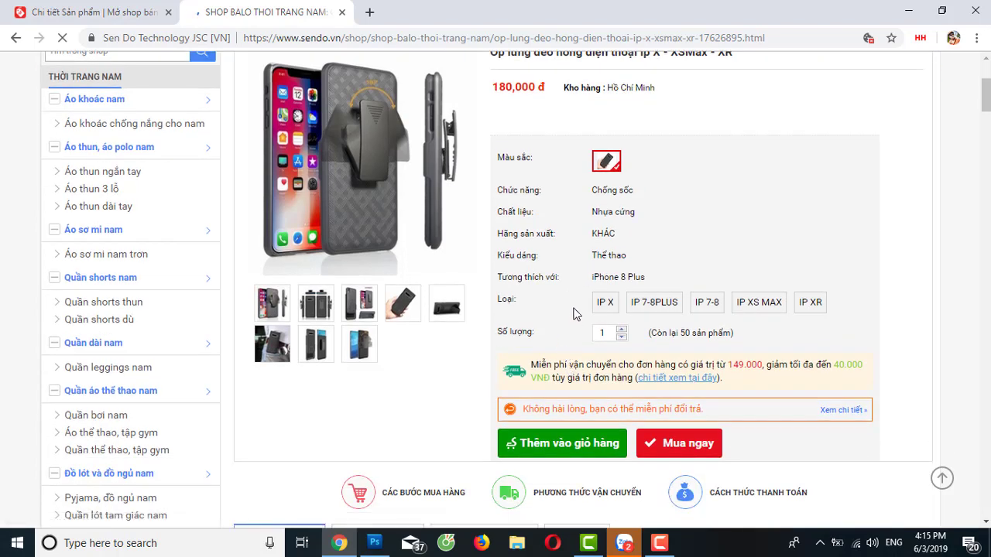
{"action": "scroll", "coordinate": [581, 294], "scroll_direction": "down", "scroll_amount": 1}
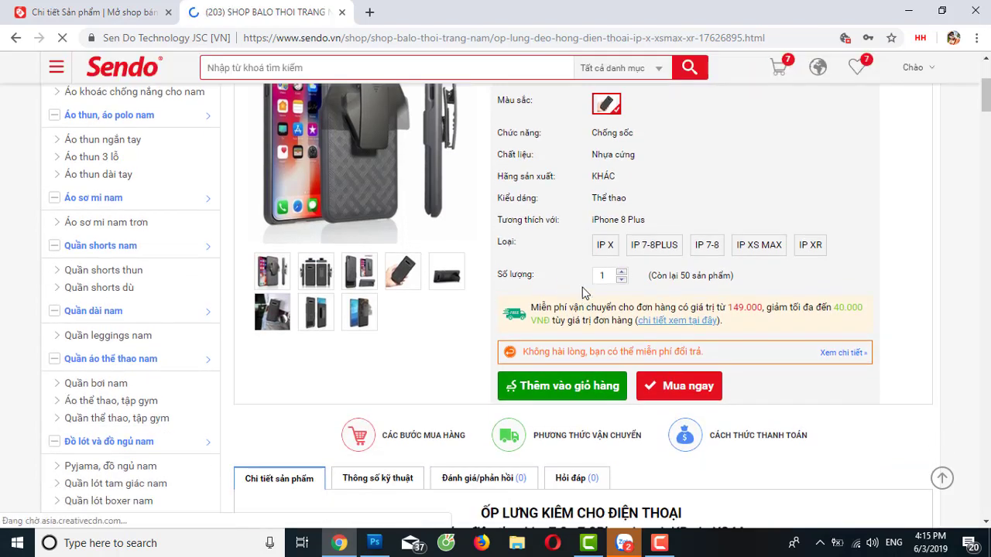
{"action": "scroll", "coordinate": [585, 293], "scroll_direction": "up", "scroll_amount": 1}
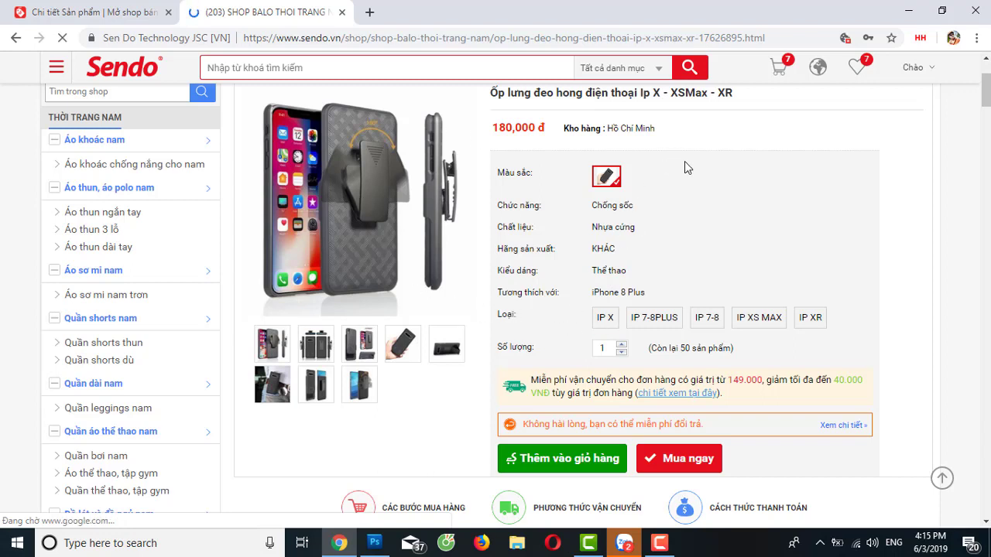
{"action": "left_click", "coordinate": [606, 323]}
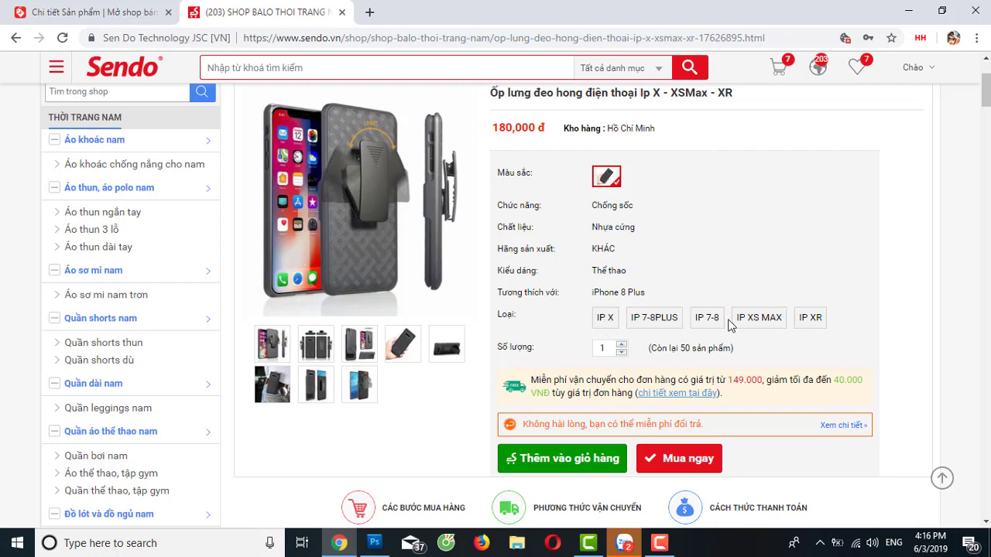
Return to the new product form, open its category chooser and select the main category "Phụ kiện công nghệ"
{"action": "left_click", "coordinate": [113, 12]}
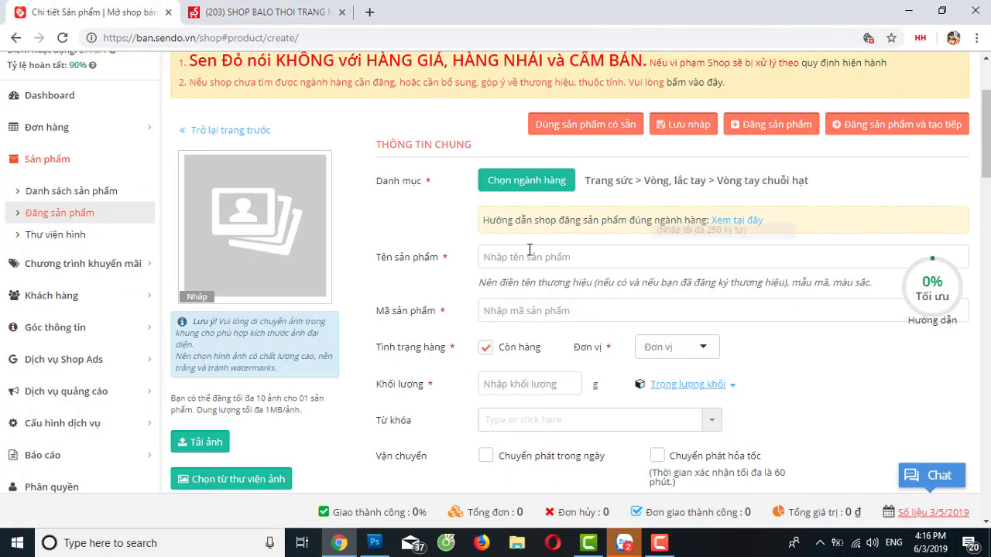
{"action": "left_click", "coordinate": [550, 185]}
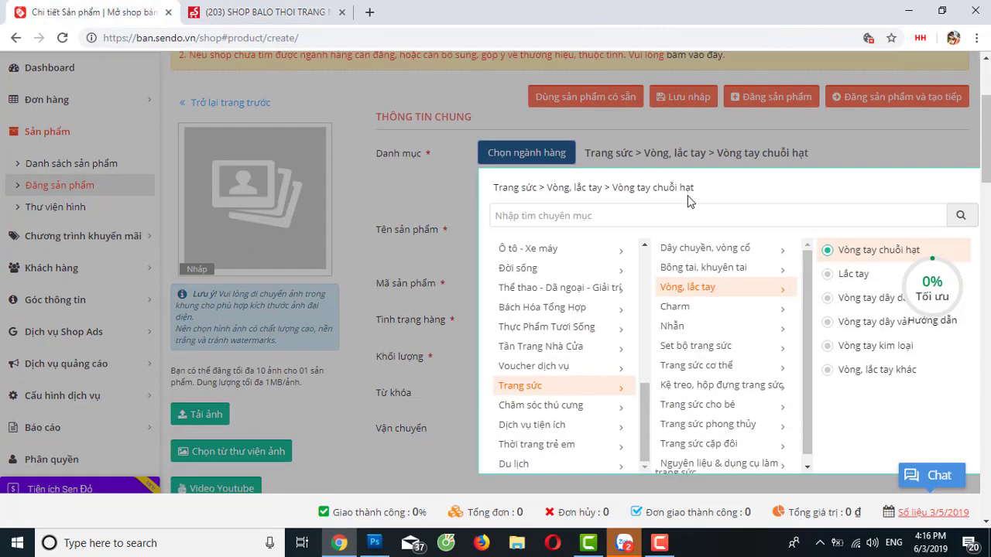
{"action": "scroll", "coordinate": [689, 198], "scroll_direction": "down", "scroll_amount": 1}
{"action": "scroll", "coordinate": [703, 233], "scroll_direction": "down", "scroll_amount": 1}
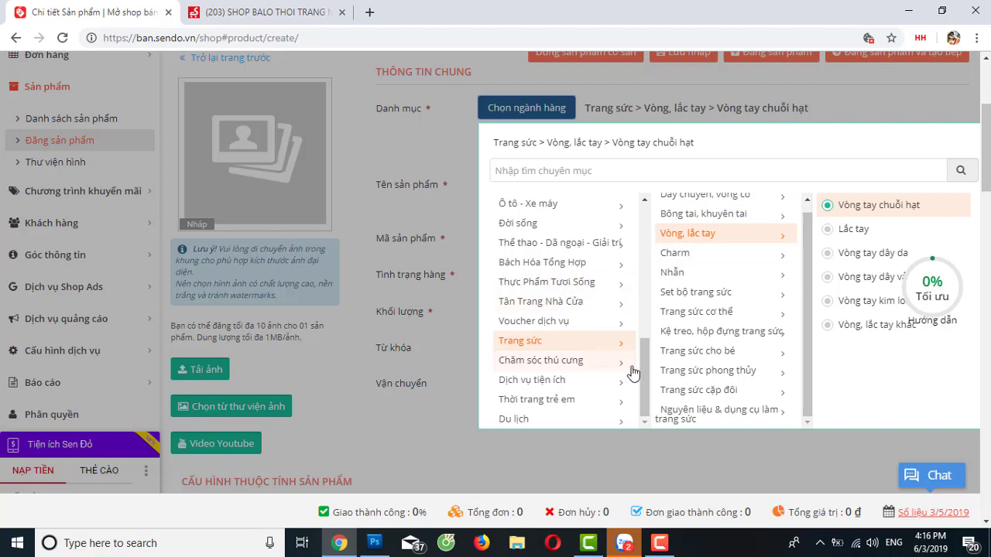
{"action": "left_click_drag", "start_coordinate": [644, 365], "coordinate": [636, 300]}
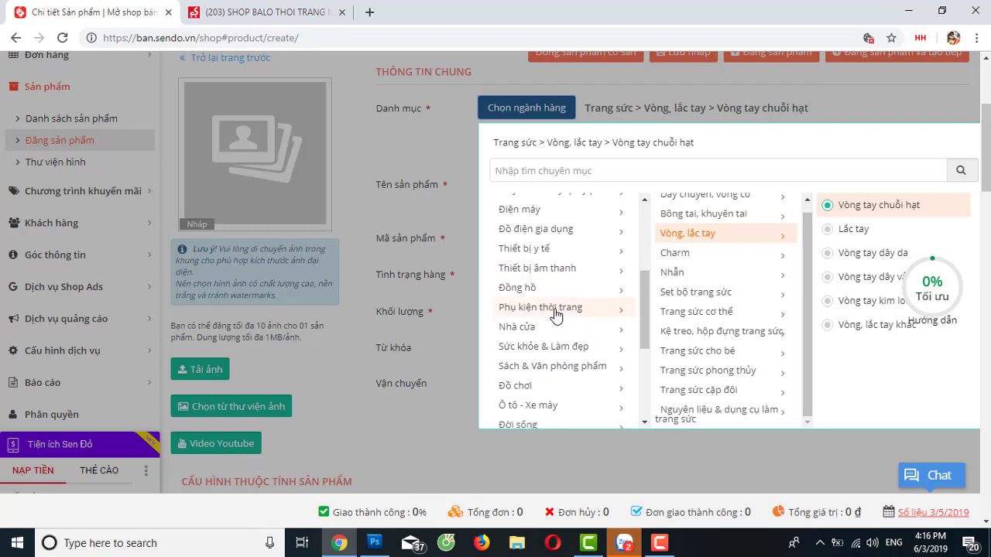
{"action": "scroll", "coordinate": [559, 309], "scroll_direction": "down", "scroll_amount": 5}
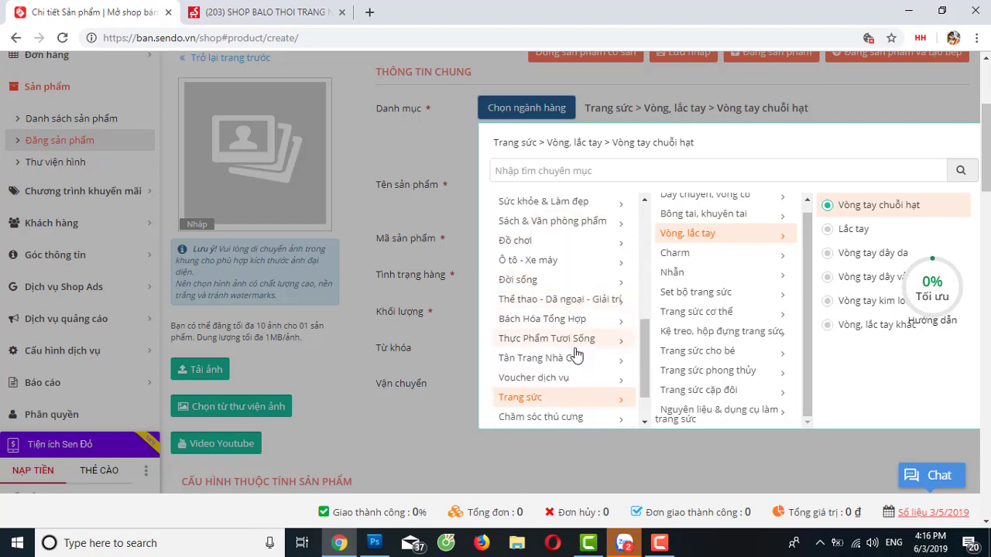
{"action": "scroll", "coordinate": [554, 333], "scroll_direction": "up", "scroll_amount": 4}
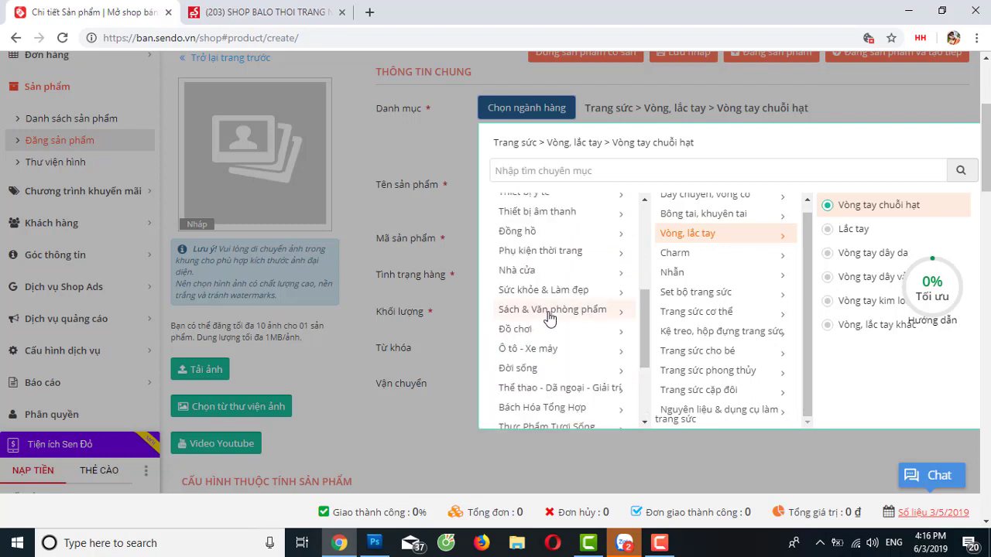
{"action": "left_click", "coordinate": [549, 253]}
{"action": "scroll", "coordinate": [571, 329], "scroll_direction": "up", "scroll_amount": 2}
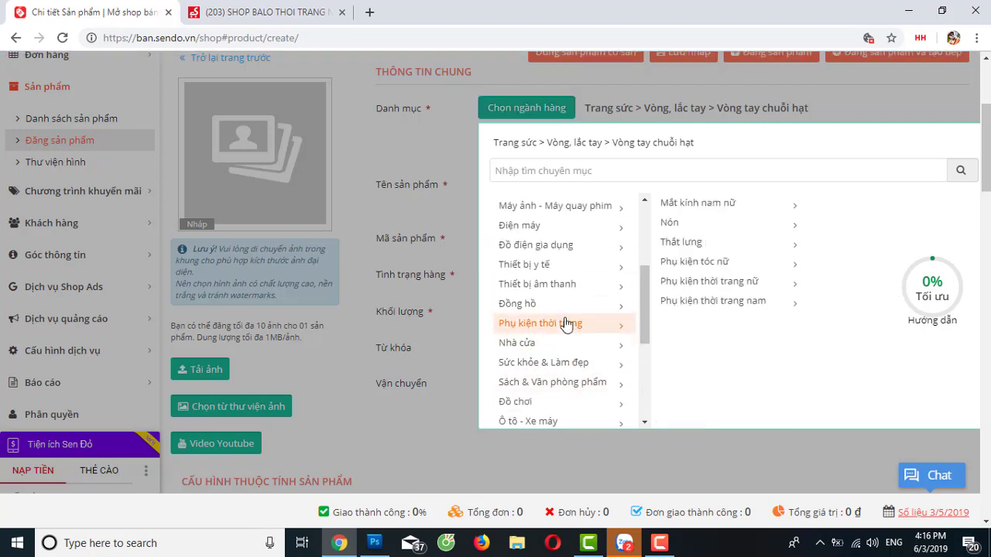
{"action": "scroll", "coordinate": [573, 275], "scroll_direction": "up", "scroll_amount": 2}
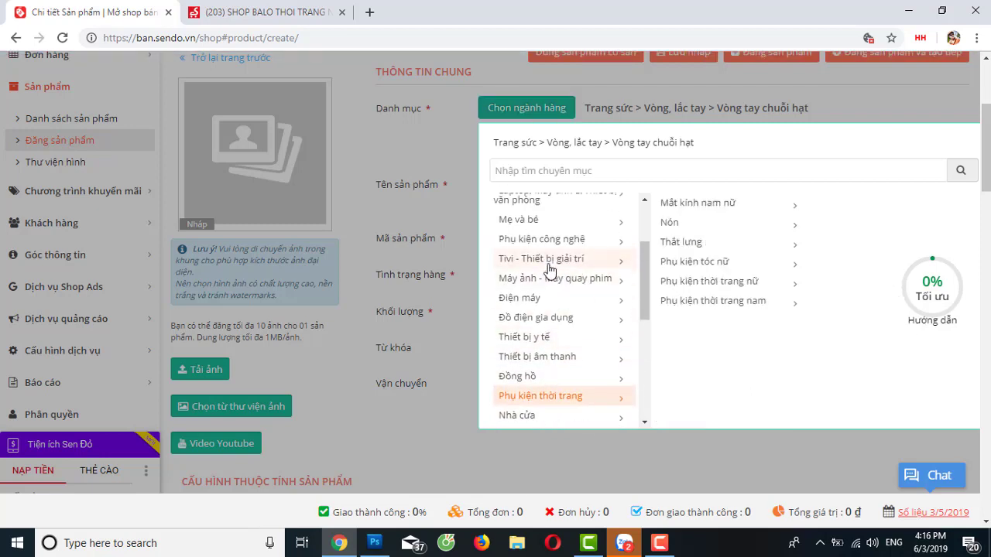
{"action": "left_click", "coordinate": [547, 244]}
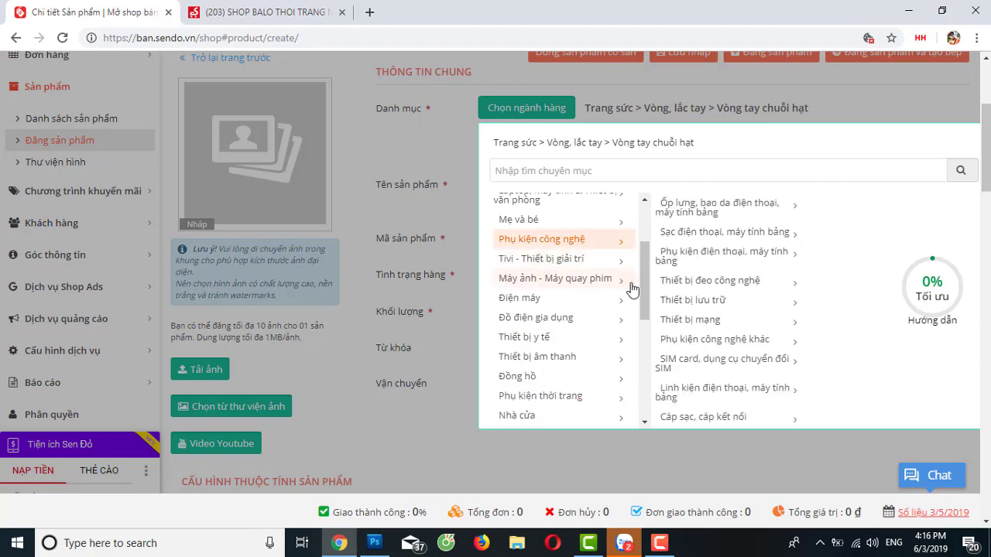
Set the category to "Ốp lưng, bao da điện thoại, máy tính bảng" > "Bao da, ốp lưng nắp gập cho điện thoại"
{"action": "scroll", "coordinate": [748, 328], "scroll_direction": "down", "scroll_amount": 1}
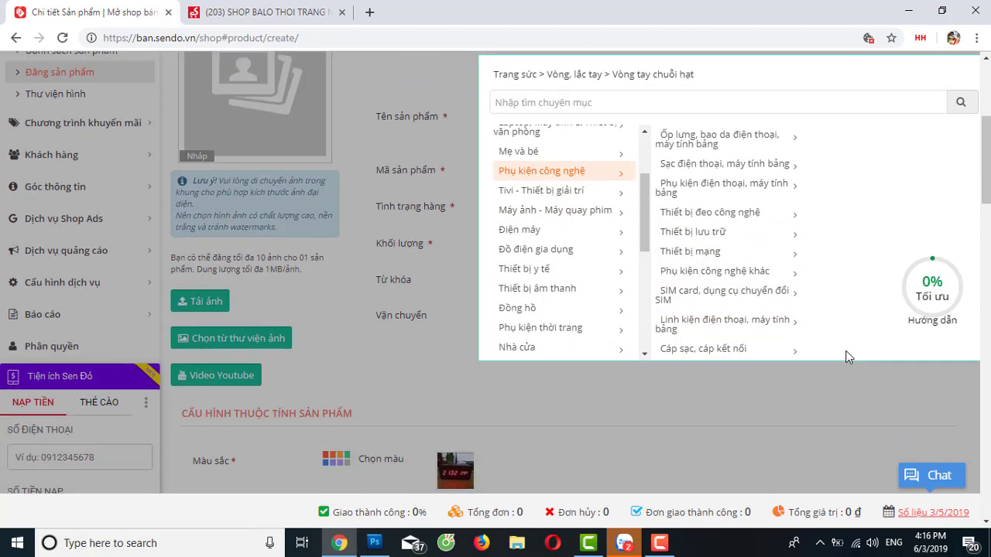
{"action": "scroll", "coordinate": [785, 317], "scroll_direction": "up", "scroll_amount": 2}
{"action": "left_click", "coordinate": [706, 288]}
{"action": "scroll", "coordinate": [821, 294], "scroll_direction": "down", "scroll_amount": 1}
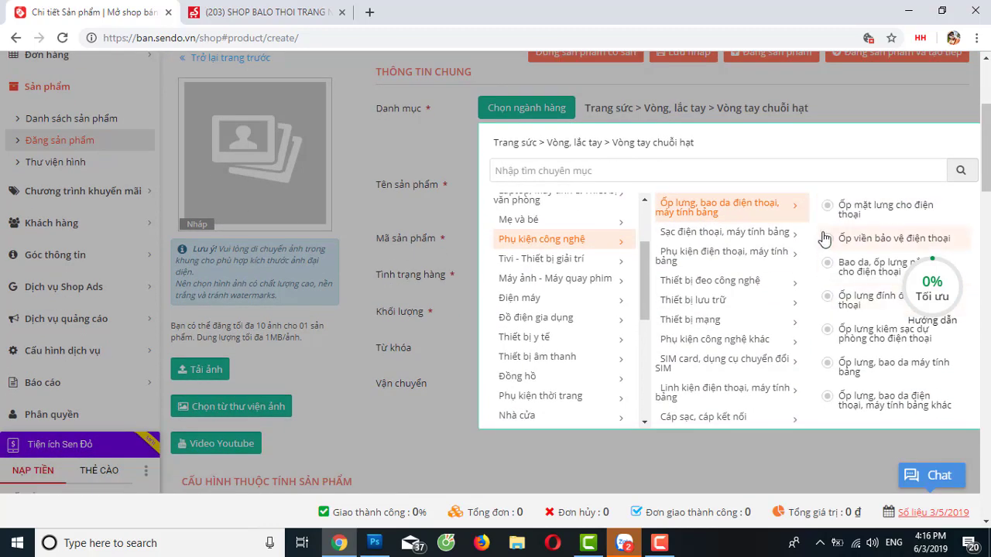
{"action": "scroll", "coordinate": [824, 238], "scroll_direction": "down", "scroll_amount": 1}
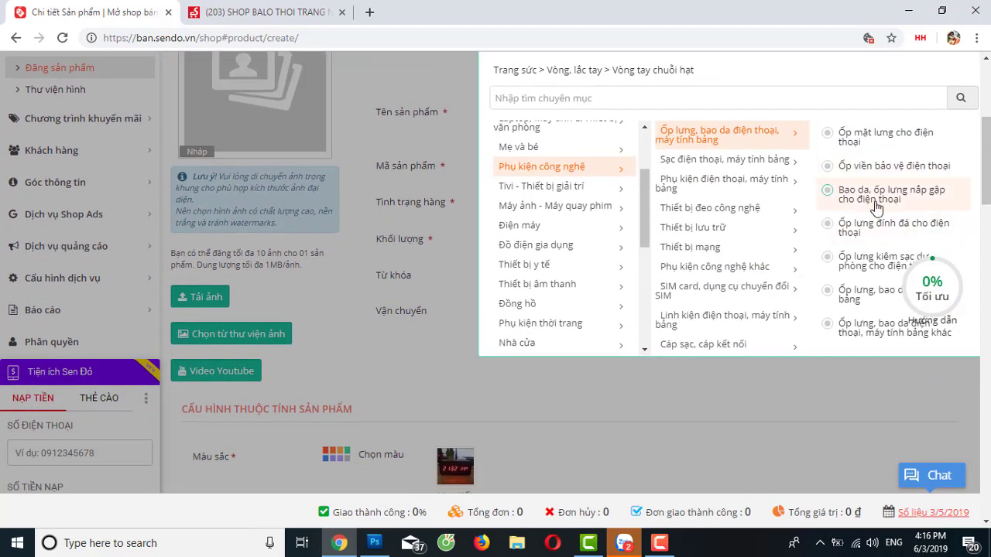
{"action": "left_click", "coordinate": [828, 195]}
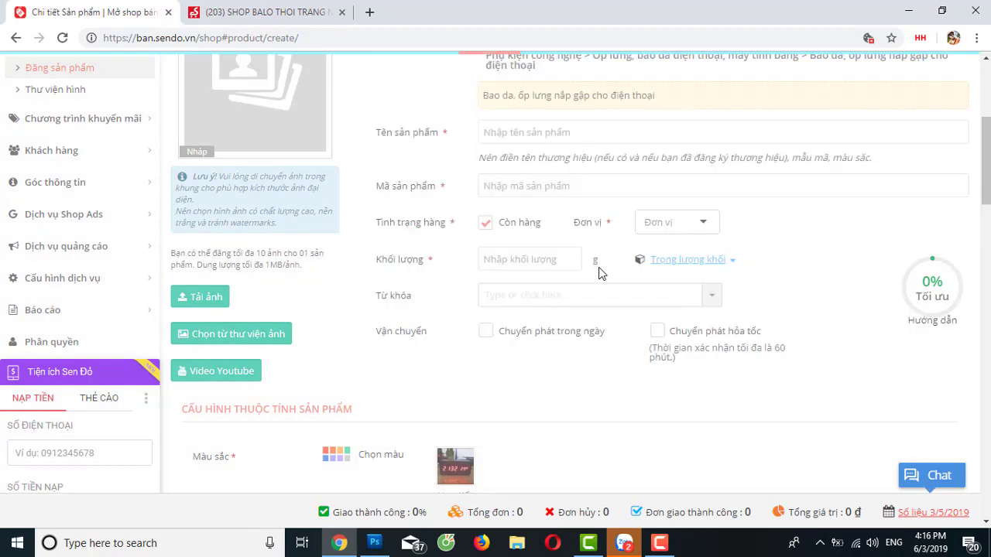
Check the color option on the example phone case listing and add the color "Họa tiết" to the new product
{"action": "scroll", "coordinate": [655, 248], "scroll_direction": "up", "scroll_amount": 1}
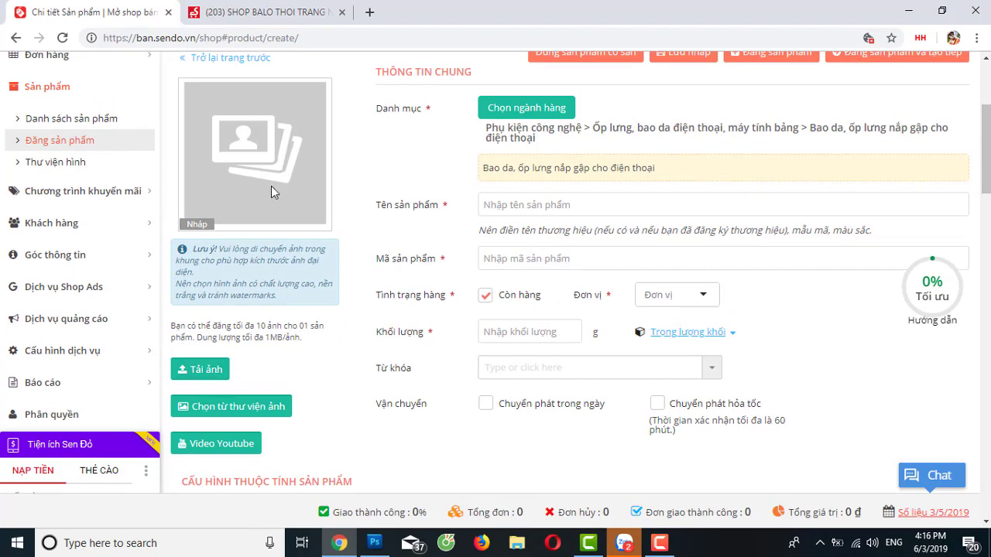
{"action": "scroll", "coordinate": [519, 209], "scroll_direction": "down", "scroll_amount": 1}
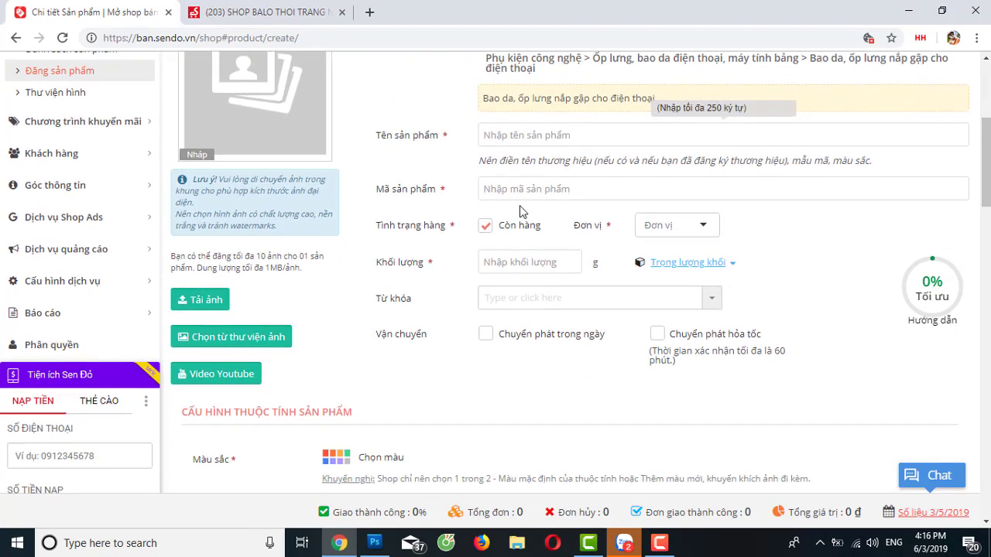
{"action": "scroll", "coordinate": [508, 294], "scroll_direction": "down", "scroll_amount": 3}
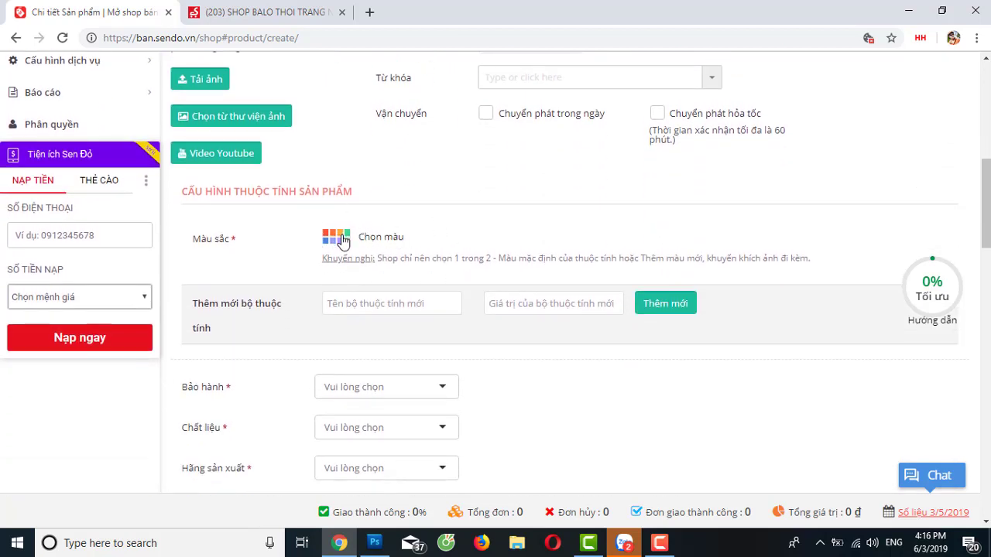
{"action": "left_click", "coordinate": [302, 17]}
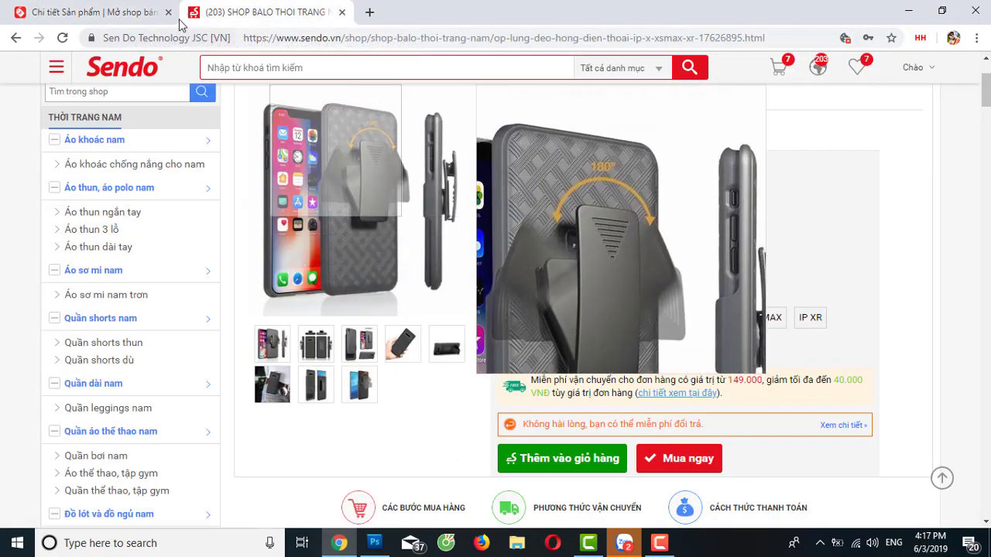
{"action": "left_click", "coordinate": [34, 7]}
{"action": "left_click", "coordinate": [338, 241]}
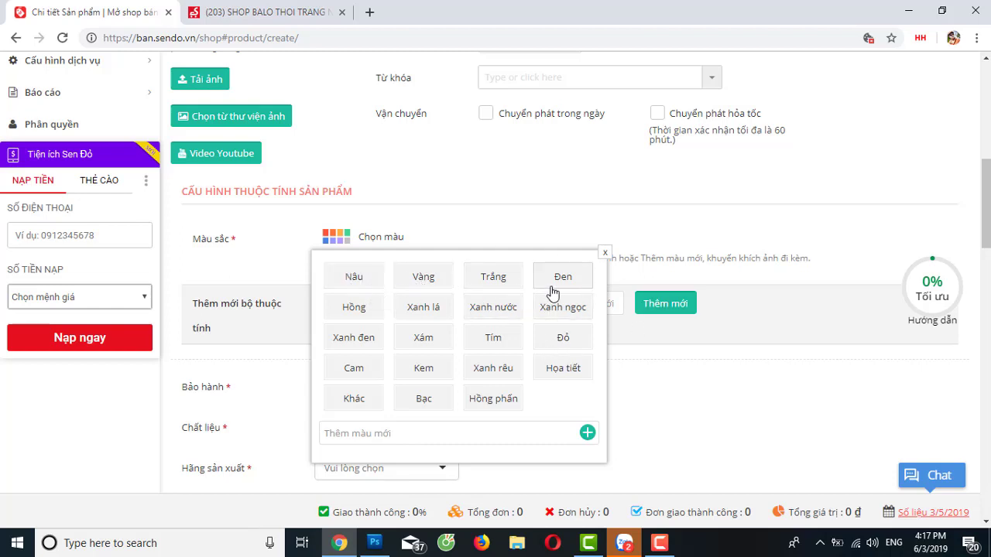
{"action": "left_click", "coordinate": [264, 17]}
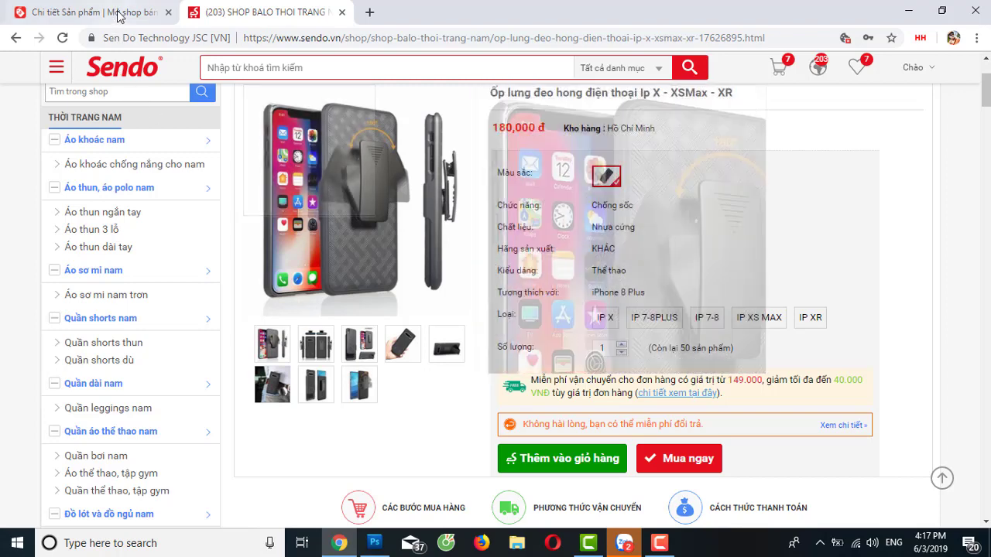
{"action": "left_click", "coordinate": [93, 12]}
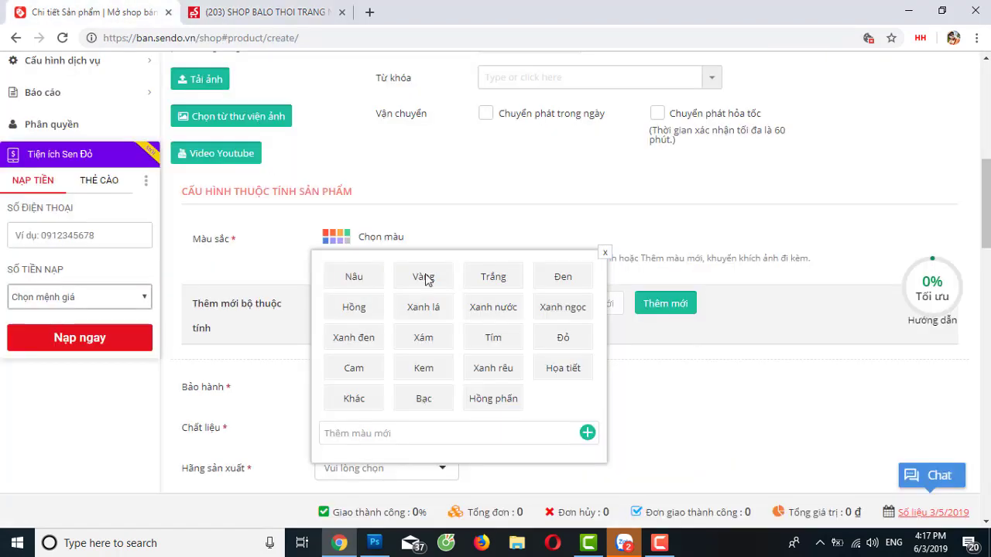
{"action": "left_click", "coordinate": [577, 375]}
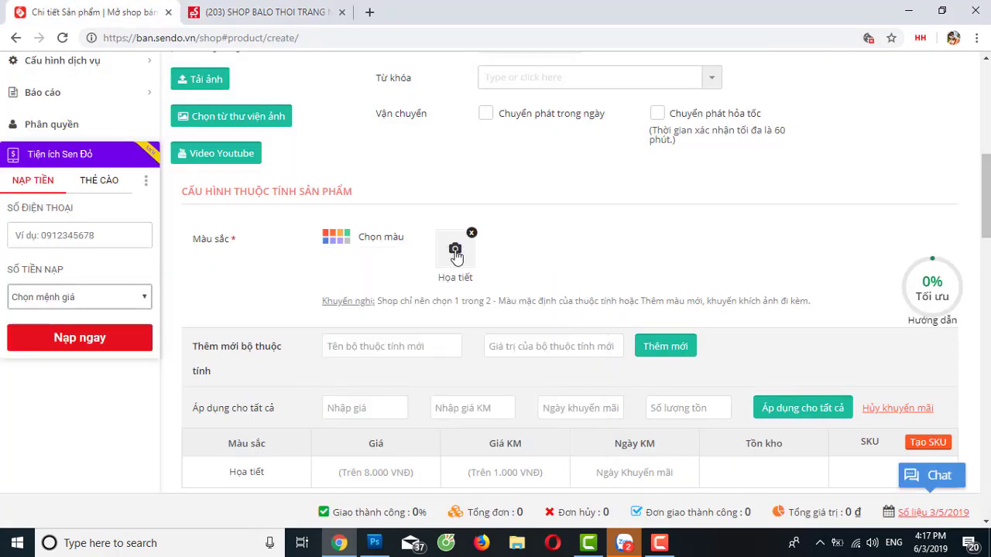
Assign the existing digital clock photo to the "Họa tiết" color
{"action": "left_click", "coordinate": [454, 248]}
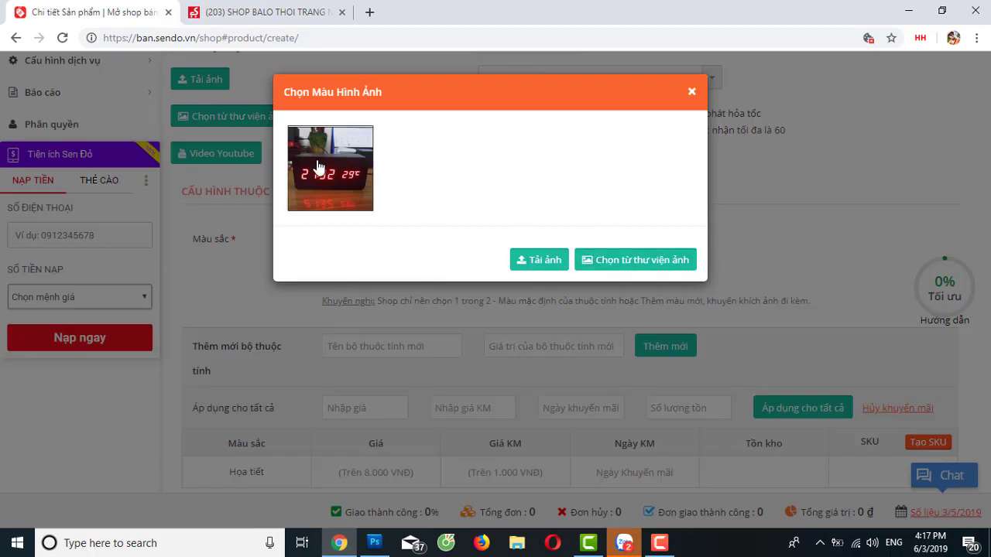
{"action": "mouse_move", "coordinate": [338, 175]}
{"action": "left_click", "coordinate": [335, 176]}
Check the example listing's Loại options, and add a new attribute set named "LOẠI" with the value "IP X"
{"action": "scroll", "coordinate": [496, 253], "scroll_direction": "down", "scroll_amount": 2}
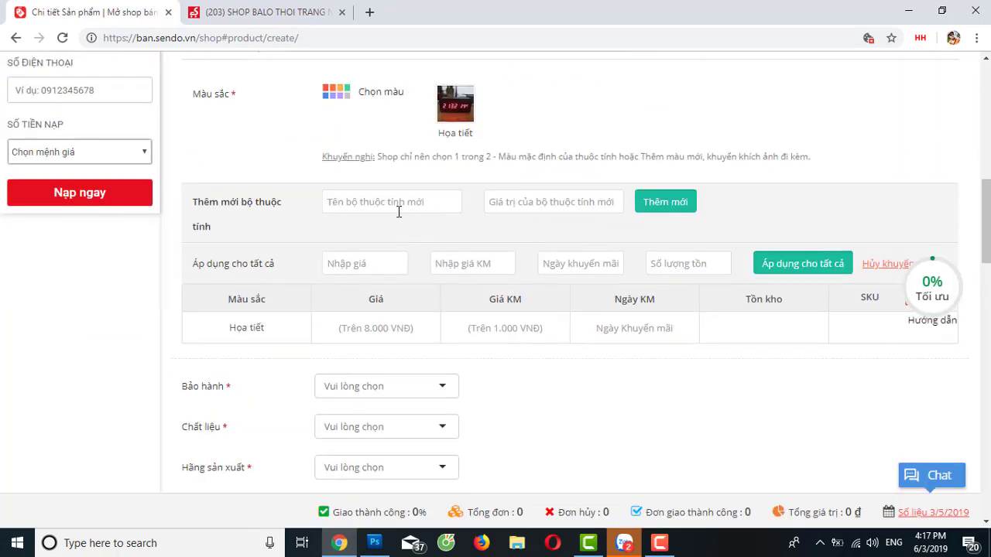
{"action": "left_click", "coordinate": [275, 9]}
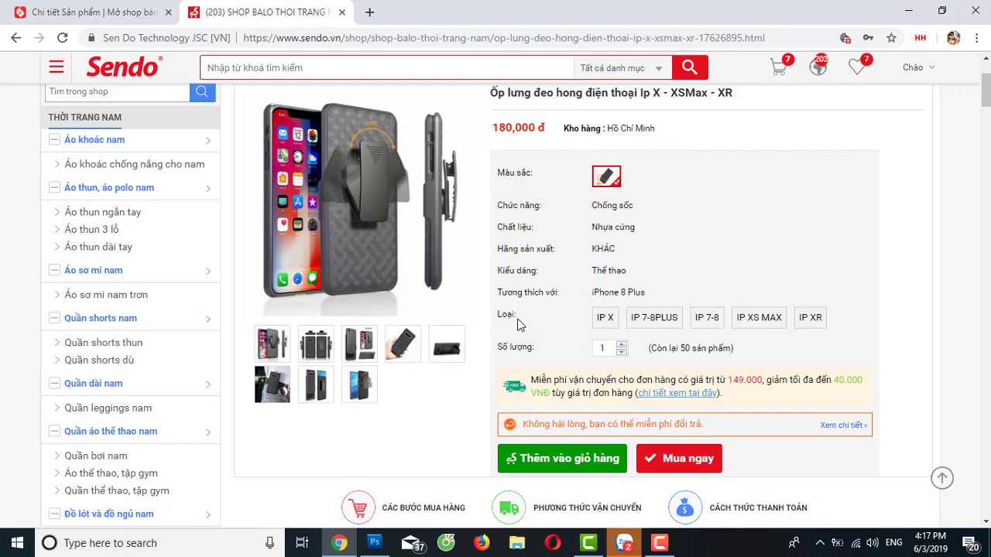
{"action": "key", "text": "ctrl+Tab"}
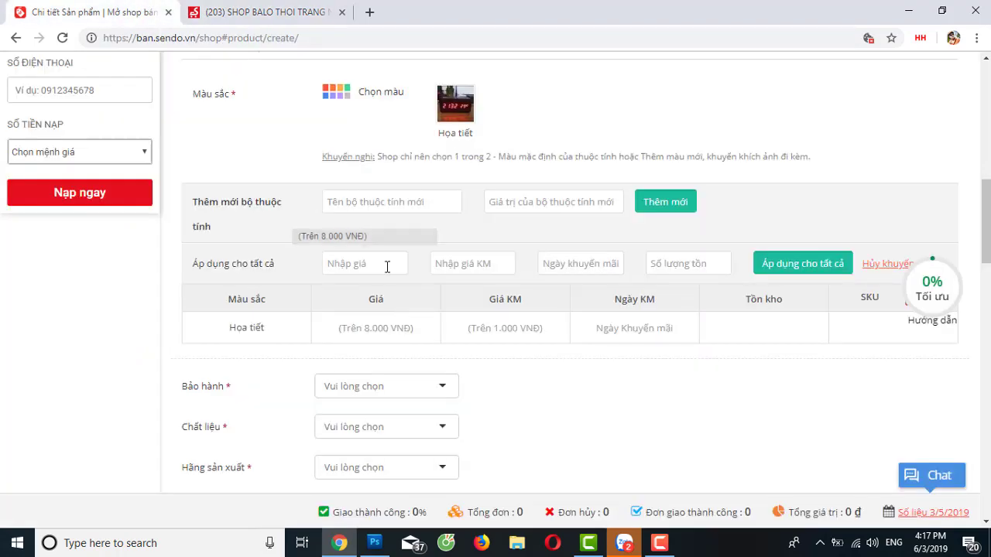
{"action": "left_click", "coordinate": [389, 201]}
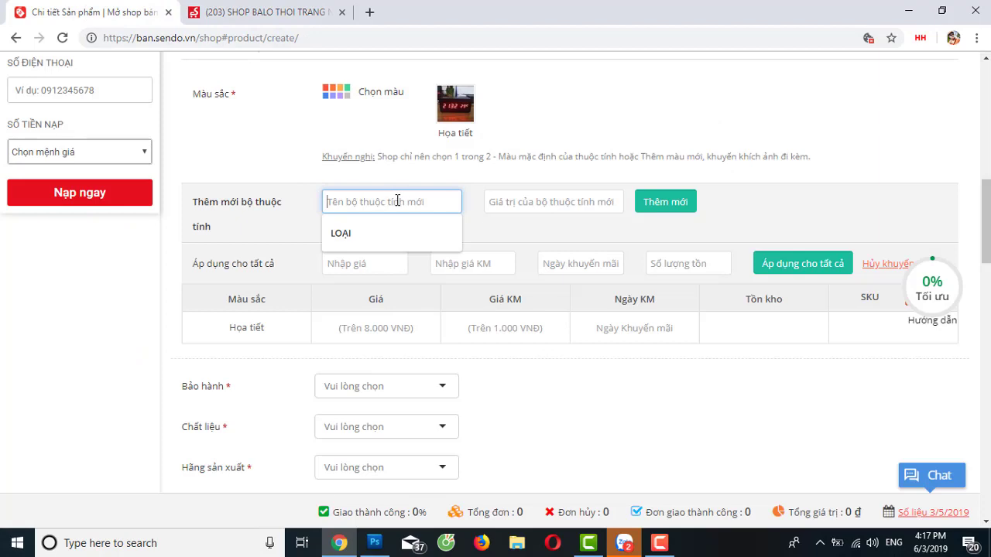
{"action": "type", "text": "LOAI"}
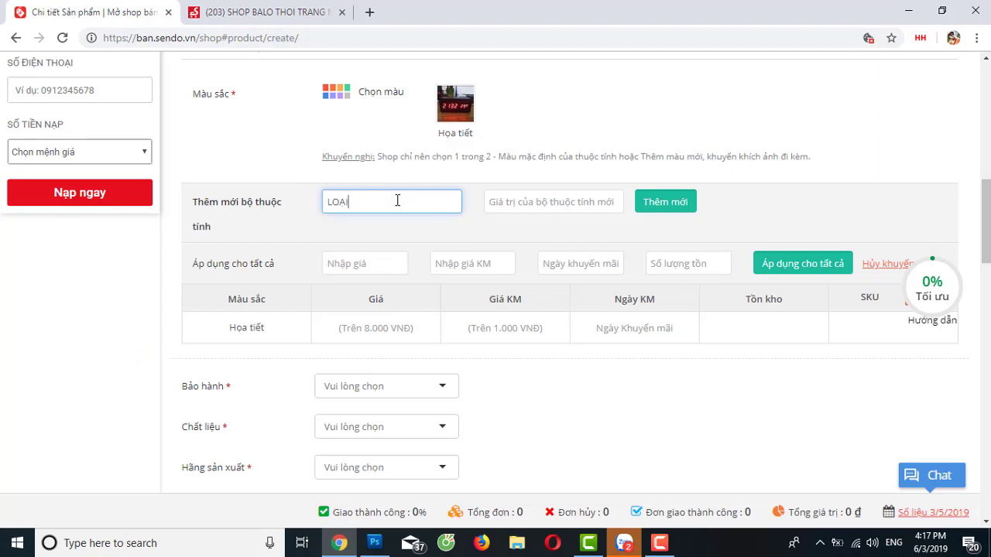
{"action": "left_click", "coordinate": [558, 200]}
{"action": "type", "text": "l"}
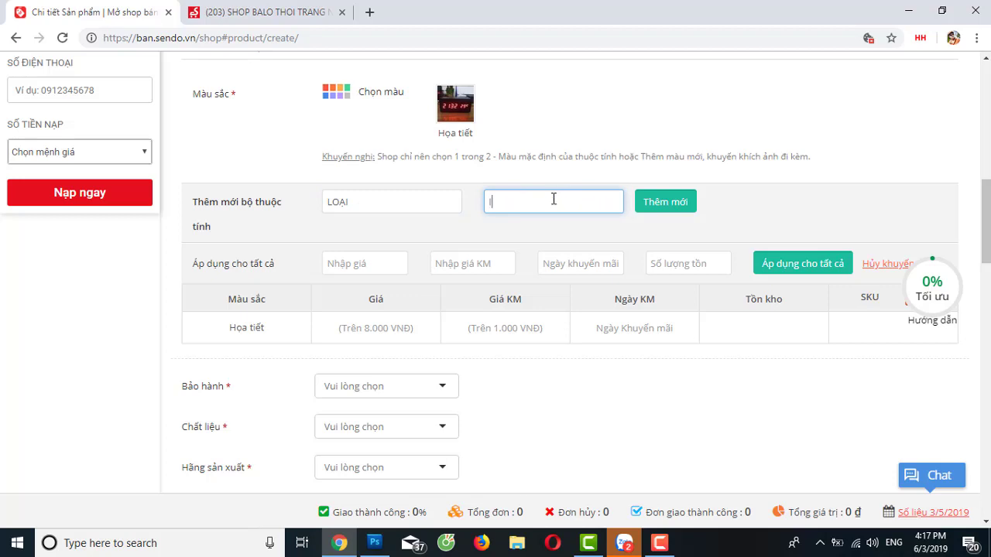
{"action": "left_click", "coordinate": [663, 204]}
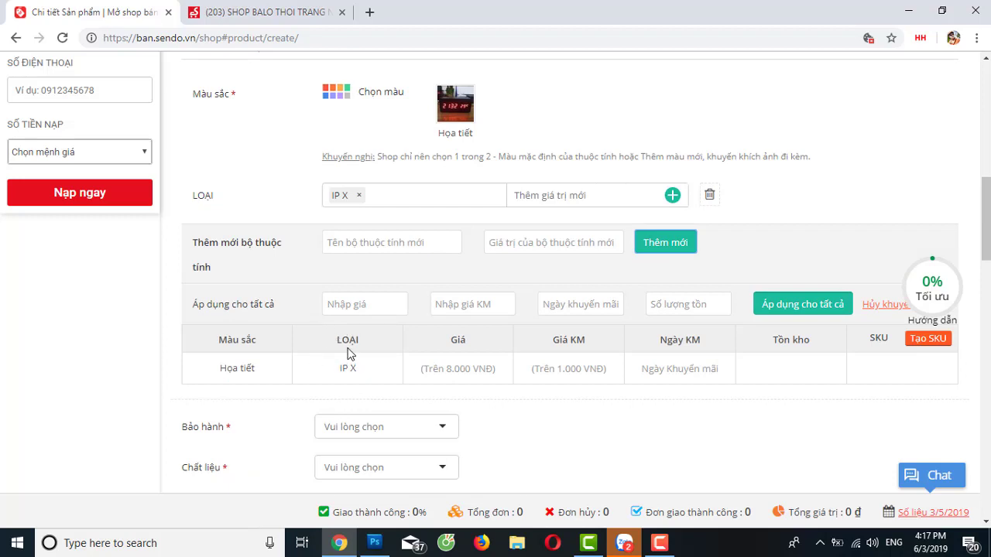
Add the values "IP 7-8" and "IP XR" to the LOẠI attribute
{"action": "left_click", "coordinate": [562, 195]}
{"action": "type", "text": "IP 7-8"}
{"action": "left_click", "coordinate": [672, 197]}
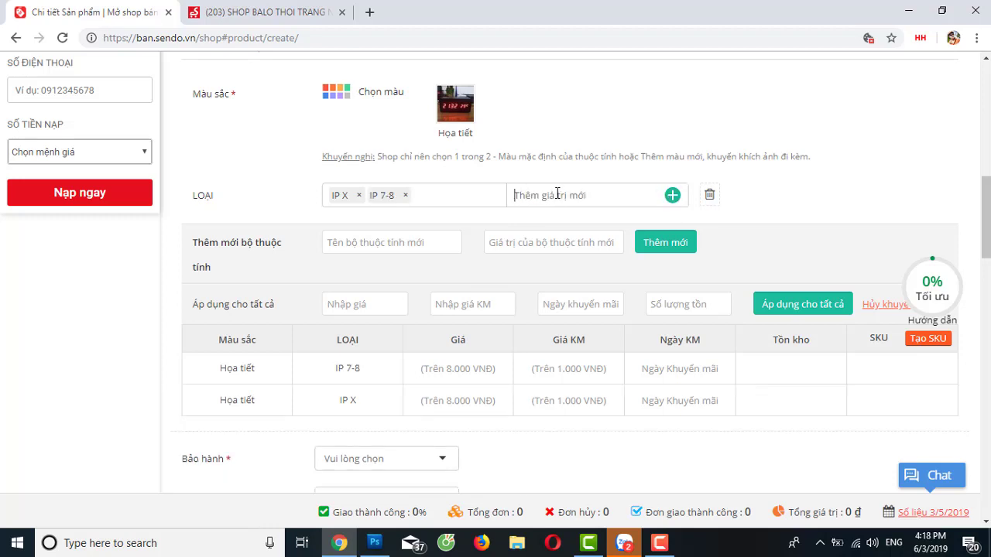
{"action": "type", "text": "U"}
{"action": "type", "text": "P"}
{"action": "key", "text": "BackSpace"}
{"action": "key", "text": "BackSpace"}
{"action": "type", "text": "IP XR"}
{"action": "left_click", "coordinate": [672, 196]}
Apply a price of 250,000 and a stock quantity of 5 to all variants
{"action": "scroll", "coordinate": [507, 278], "scroll_direction": "down", "scroll_amount": 1}
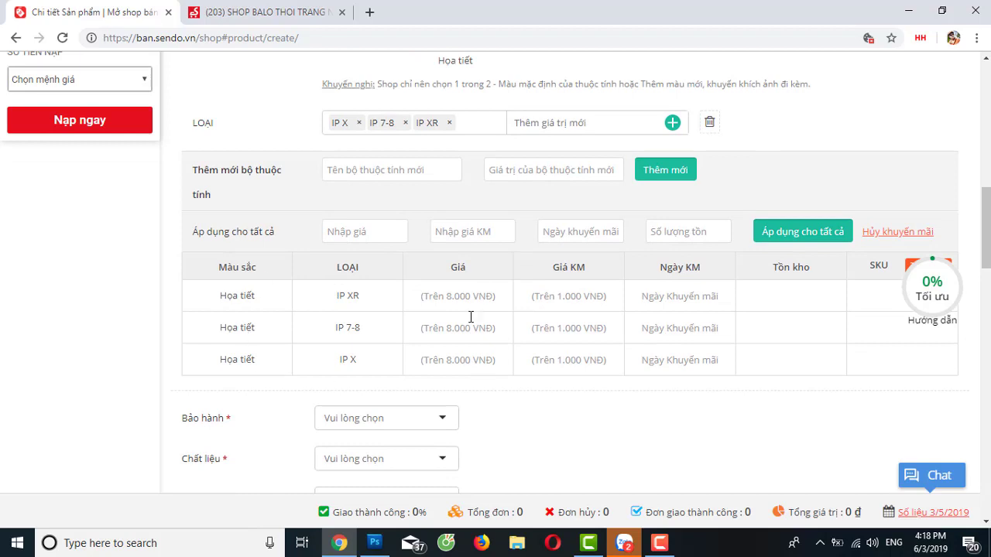
{"action": "left_click", "coordinate": [360, 232]}
{"action": "type", "text": "250,000"}
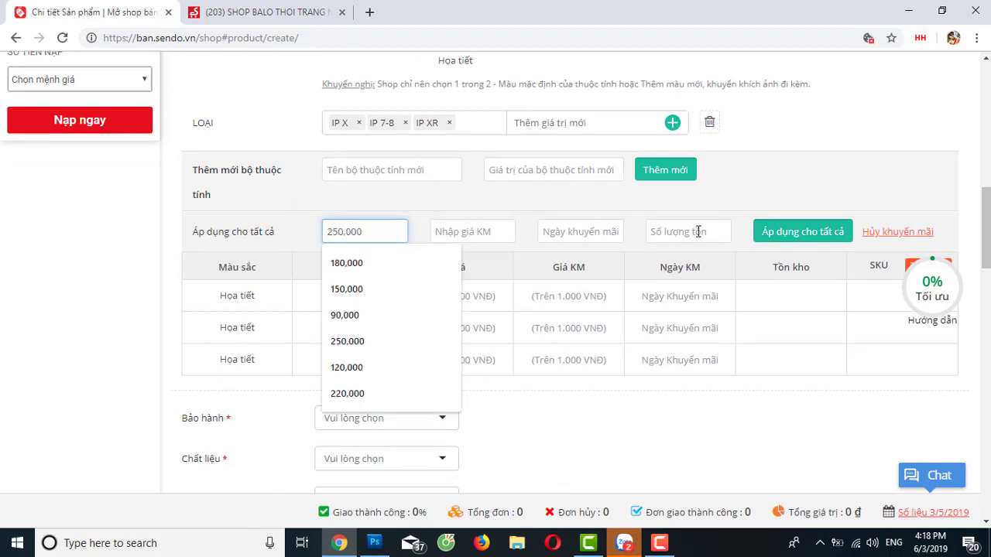
{"action": "left_click", "coordinate": [697, 231]}
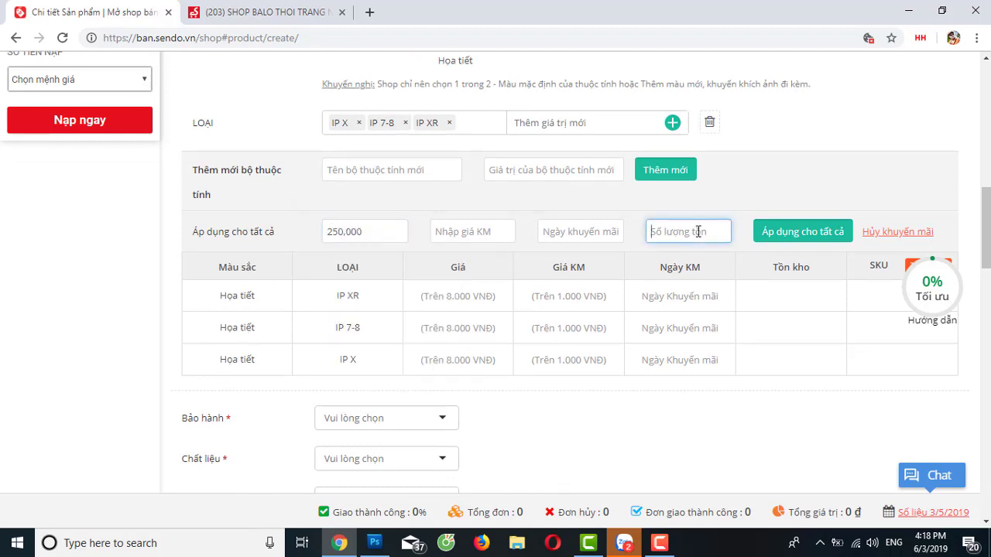
{"action": "type", "text": "5"}
{"action": "left_click", "coordinate": [775, 231]}
Generate SKUs for all the IP XR, IP 7-8 and IP X variants and confirm their creation
{"action": "scroll", "coordinate": [480, 282], "scroll_direction": "down", "scroll_amount": 1}
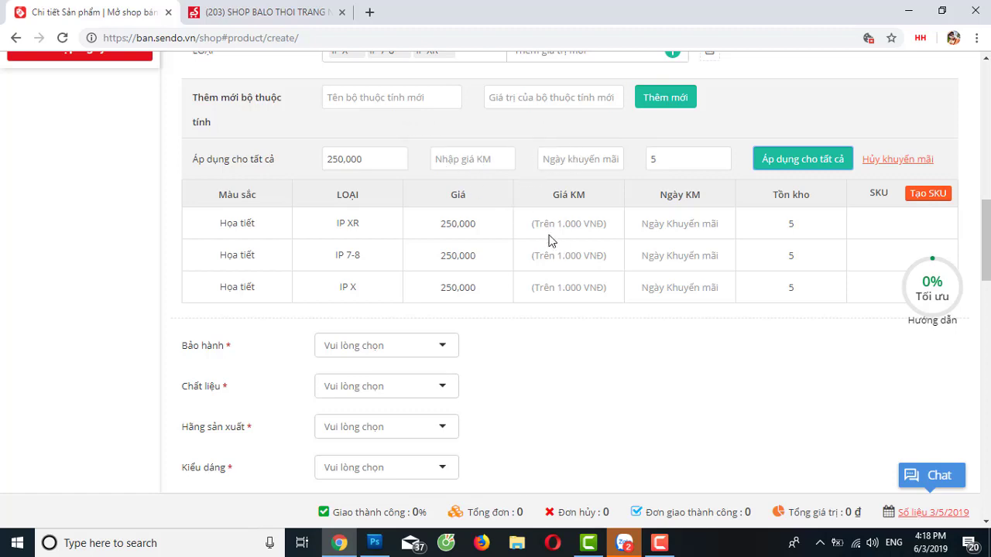
{"action": "left_click", "coordinate": [929, 195]}
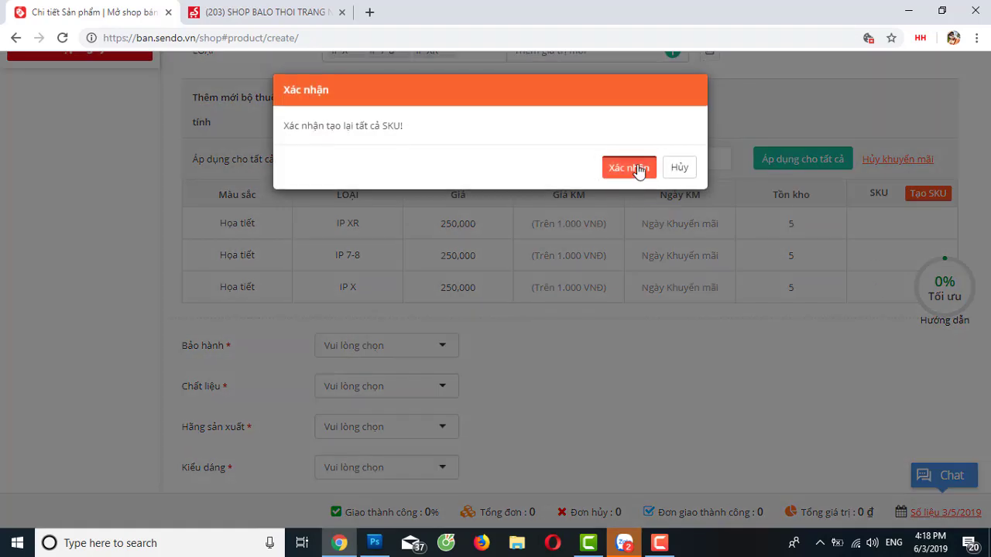
{"action": "left_click", "coordinate": [636, 166]}
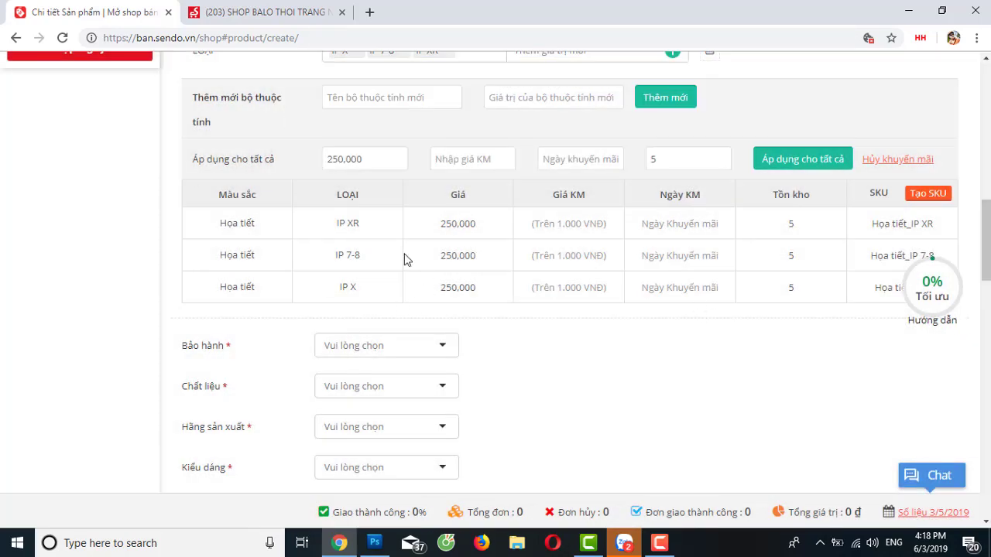
{"action": "scroll", "coordinate": [539, 288], "scroll_direction": "up", "scroll_amount": 1}
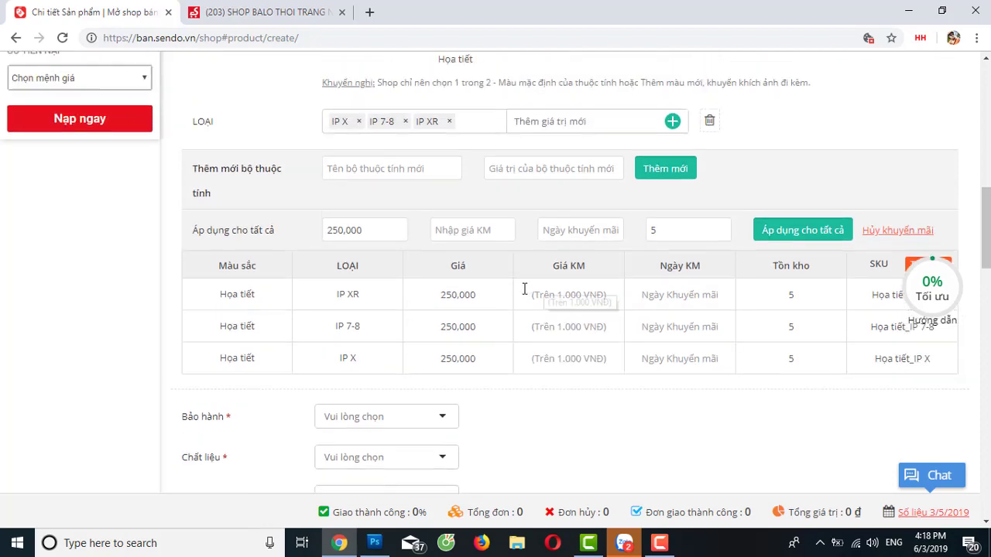
Go from the example phone case listing to the shop's storefront home page and open the "Áo thun 3 lỗ" category
{"action": "left_click", "coordinate": [287, 9]}
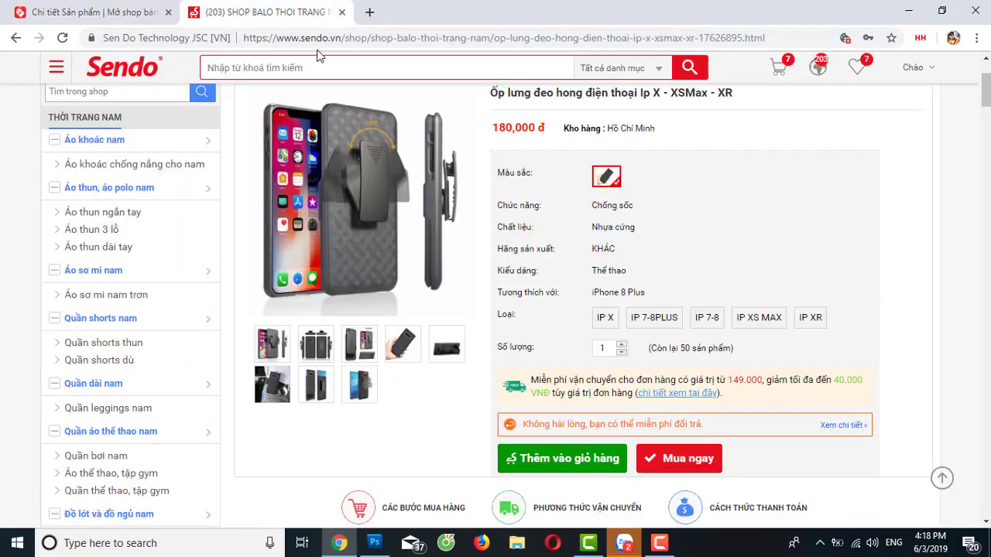
{"action": "scroll", "coordinate": [164, 152], "scroll_direction": "up", "scroll_amount": 2}
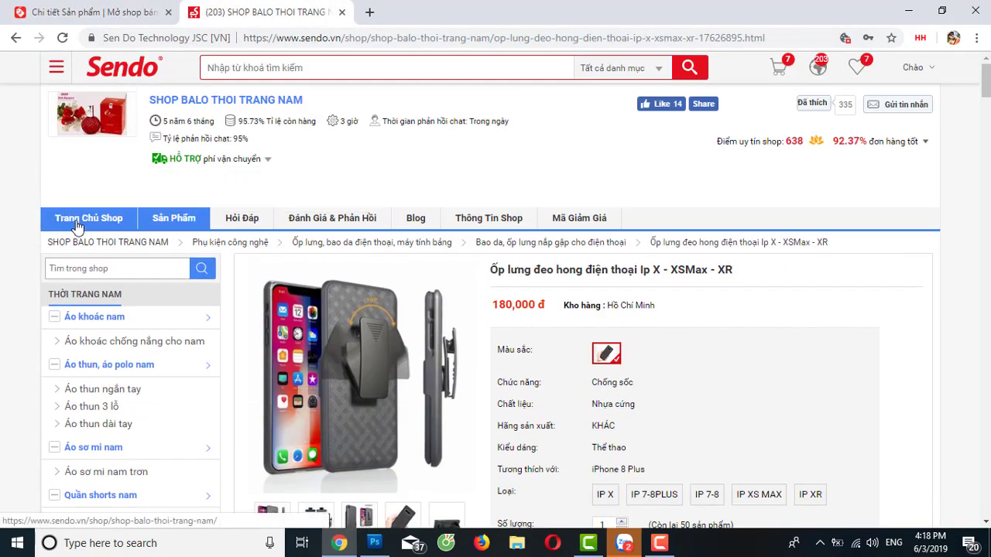
{"action": "left_click", "coordinate": [511, 222]}
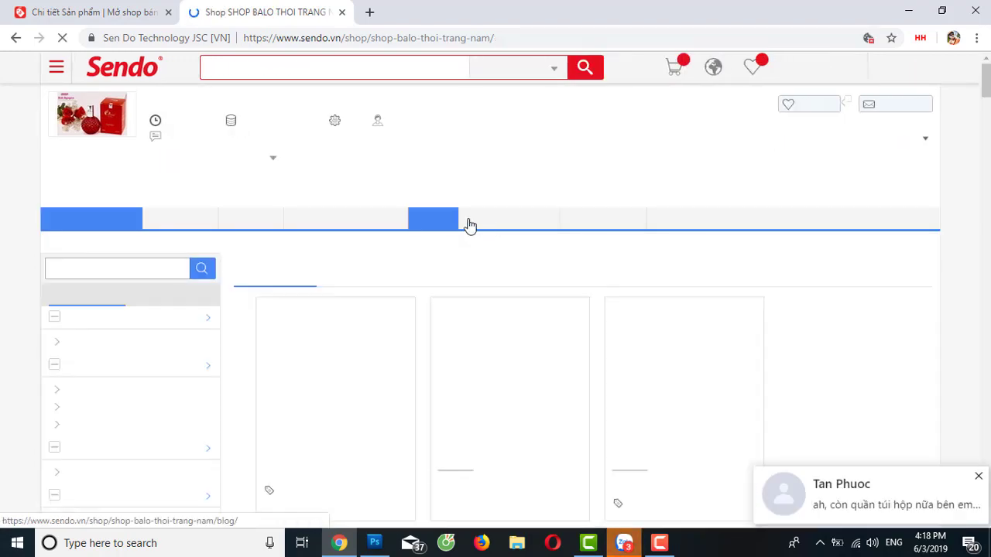
{"action": "scroll", "coordinate": [460, 230], "scroll_direction": "down", "scroll_amount": 2}
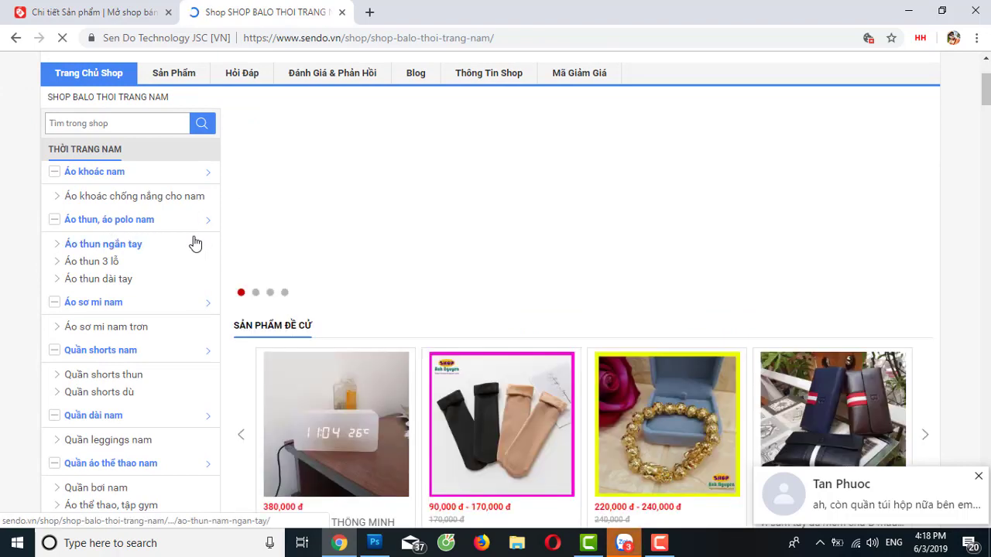
{"action": "scroll", "coordinate": [191, 244], "scroll_direction": "down", "scroll_amount": 2}
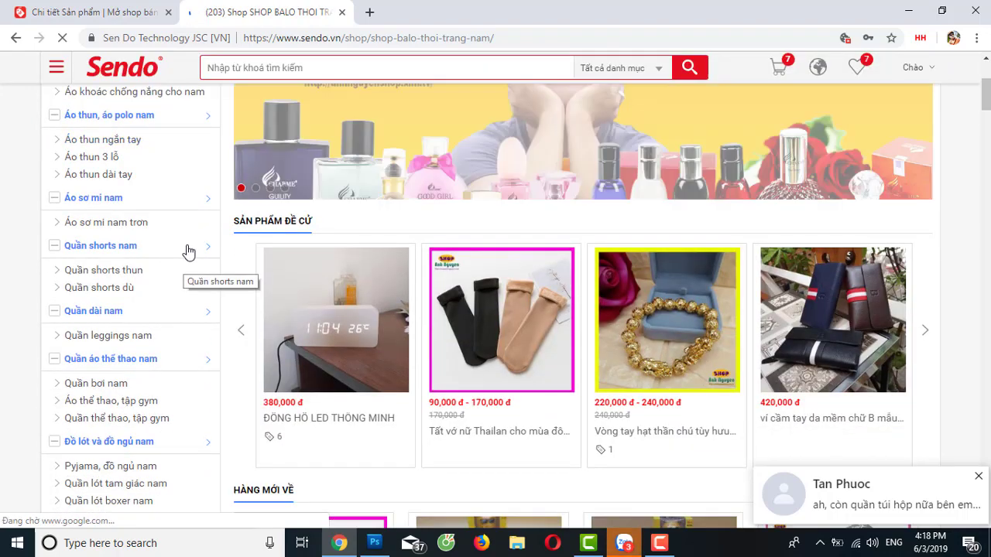
{"action": "scroll", "coordinate": [177, 263], "scroll_direction": "down", "scroll_amount": 1}
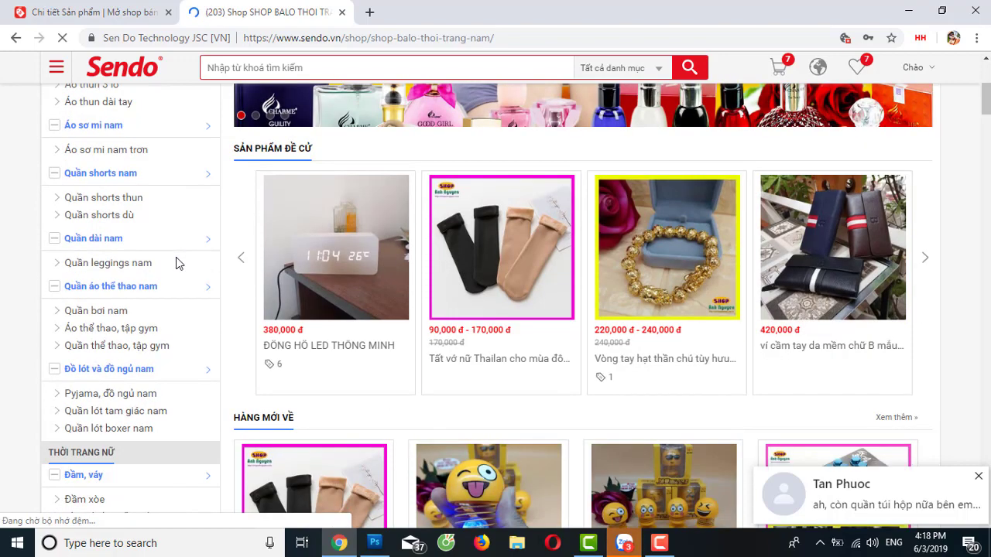
{"action": "scroll", "coordinate": [167, 267], "scroll_direction": "up", "scroll_amount": 1}
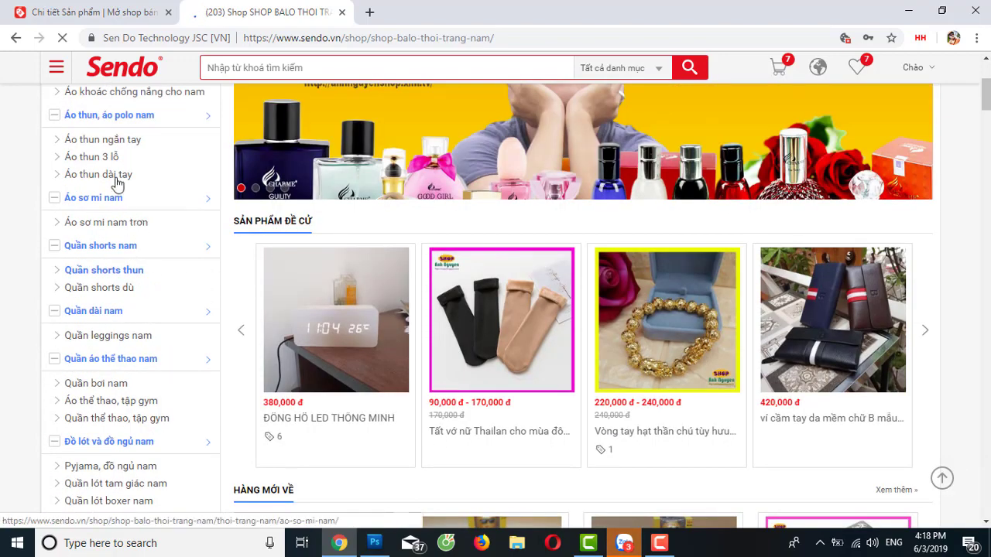
{"action": "scroll", "coordinate": [122, 186], "scroll_direction": "up", "scroll_amount": 1}
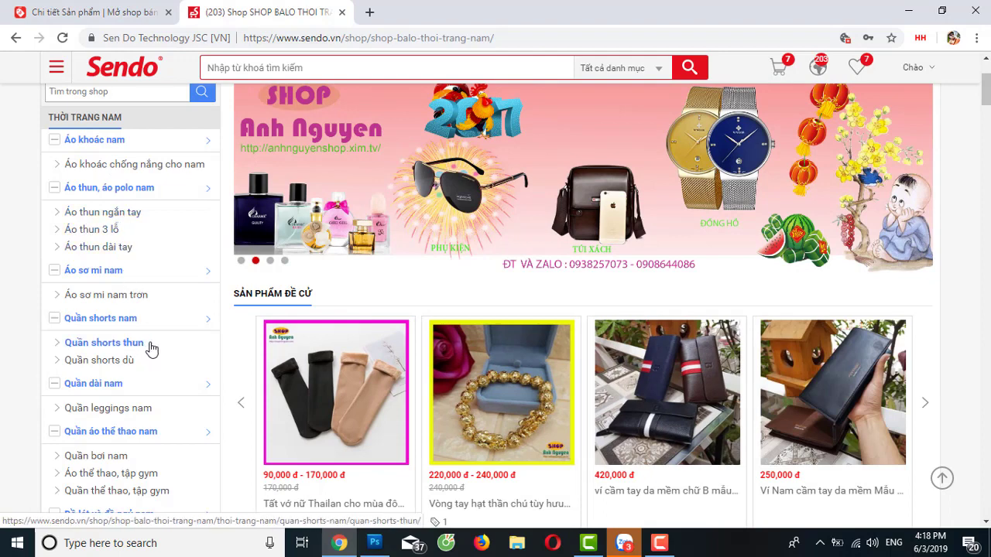
{"action": "scroll", "coordinate": [151, 350], "scroll_direction": "down", "scroll_amount": 1}
{"action": "scroll", "coordinate": [144, 361], "scroll_direction": "down", "scroll_amount": 1}
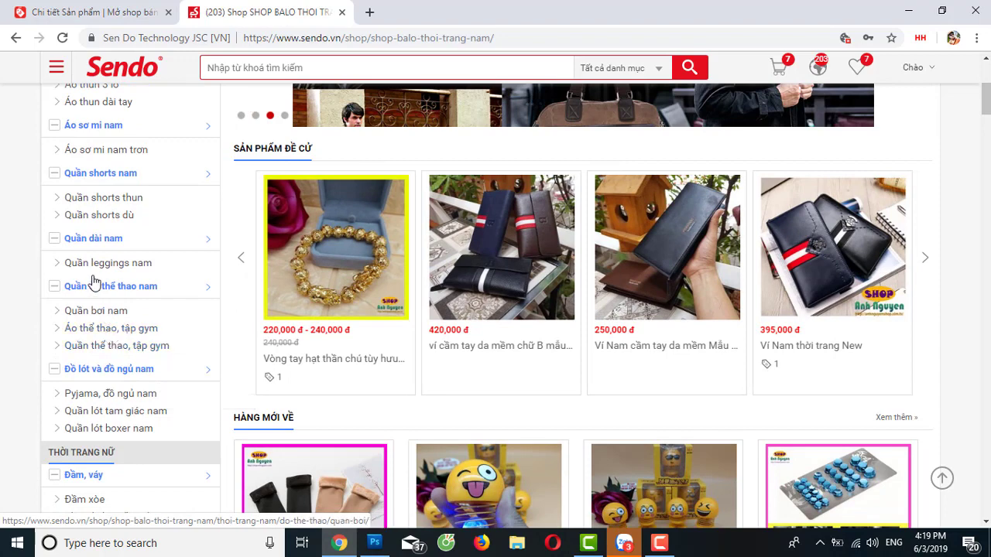
{"action": "scroll", "coordinate": [97, 186], "scroll_direction": "up", "scroll_amount": 1}
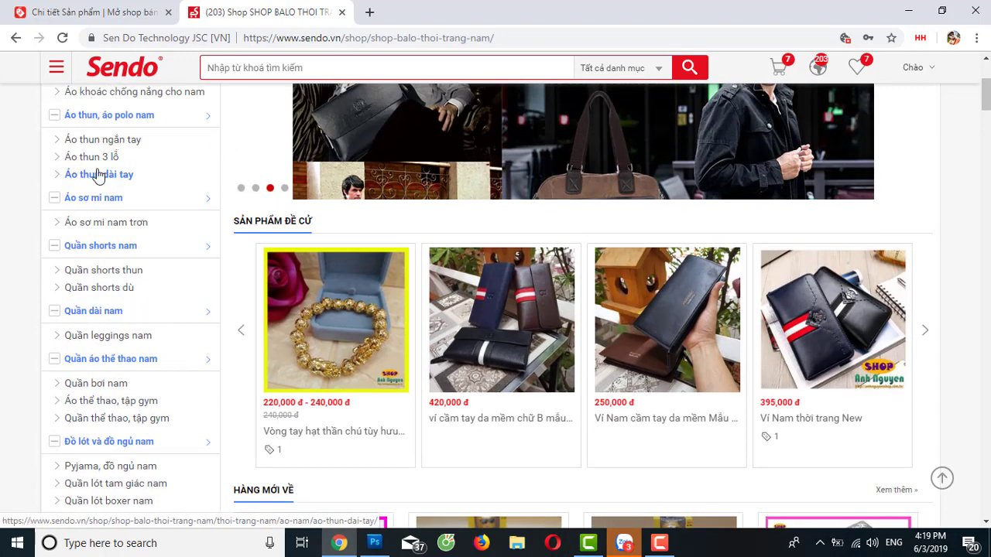
{"action": "left_click", "coordinate": [97, 158]}
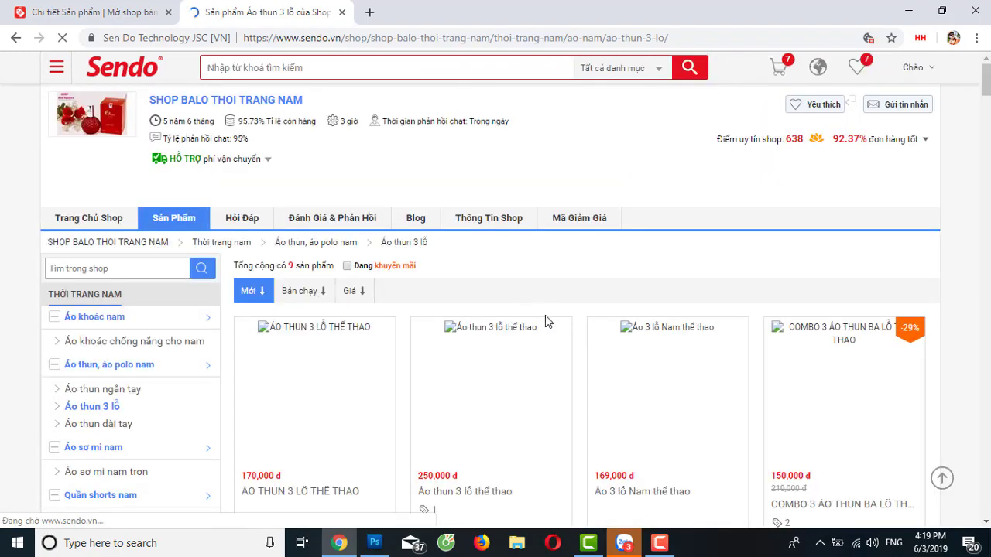
Open the "ÁO THUN 3 LỖ THỂ THAO" product page and select size M to check its size options
{"action": "scroll", "coordinate": [556, 315], "scroll_direction": "down", "scroll_amount": 1}
{"action": "scroll", "coordinate": [556, 315], "scroll_direction": "down", "scroll_amount": 1}
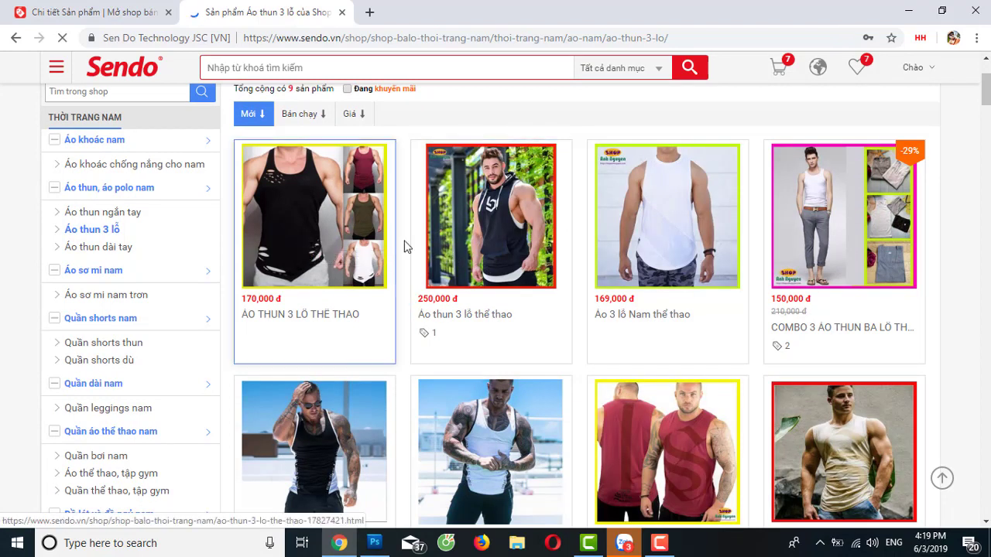
{"action": "left_click", "coordinate": [432, 250]}
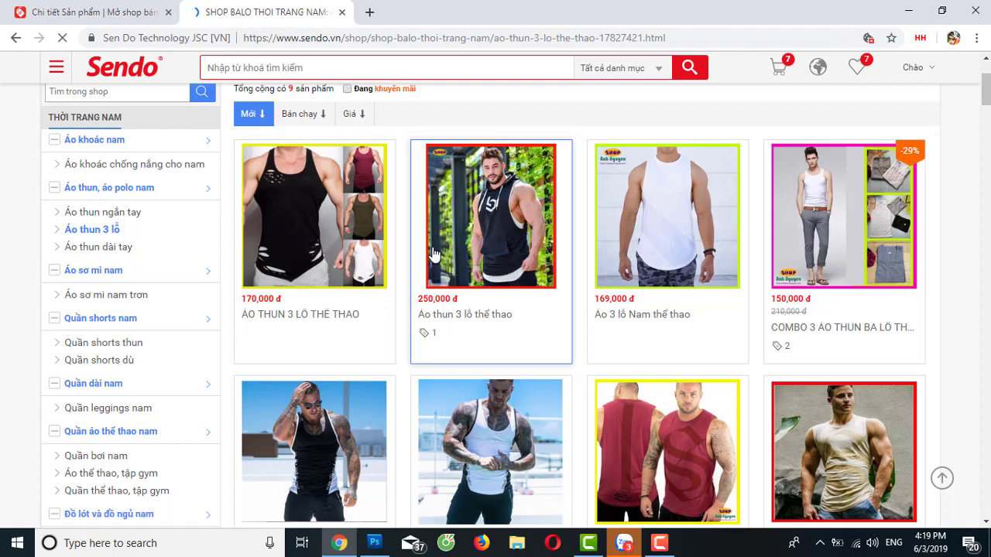
{"action": "scroll", "coordinate": [457, 302], "scroll_direction": "down", "scroll_amount": 1}
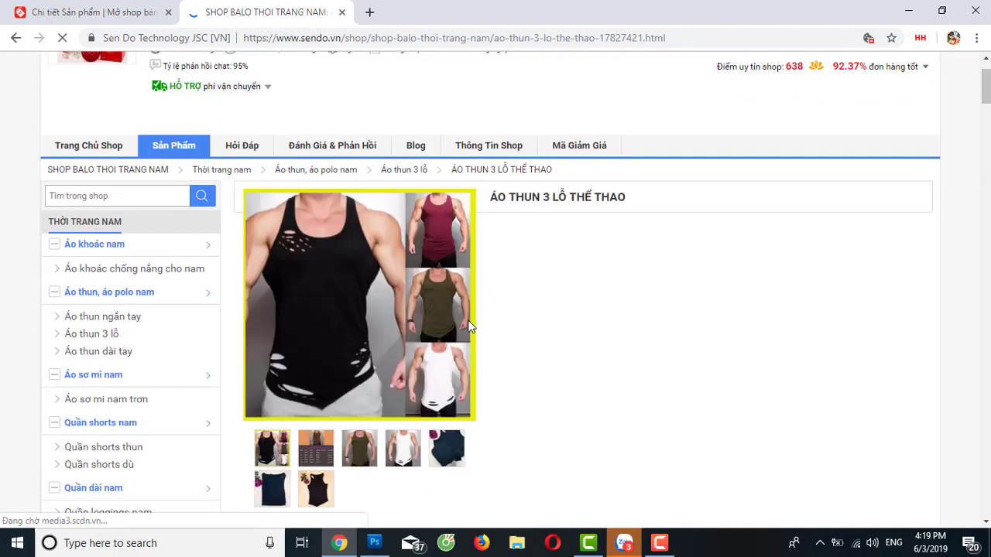
{"action": "left_click", "coordinate": [631, 306]}
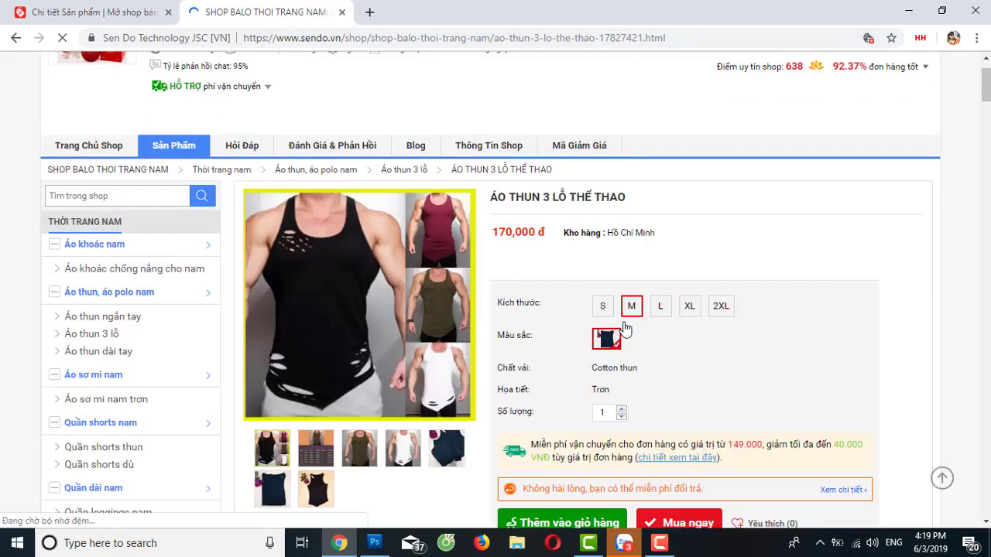
Return to the category's products, open "ÁO BA LỖ NAM THỂ THAO" and try out its color swatches
{"action": "left_click", "coordinate": [16, 39]}
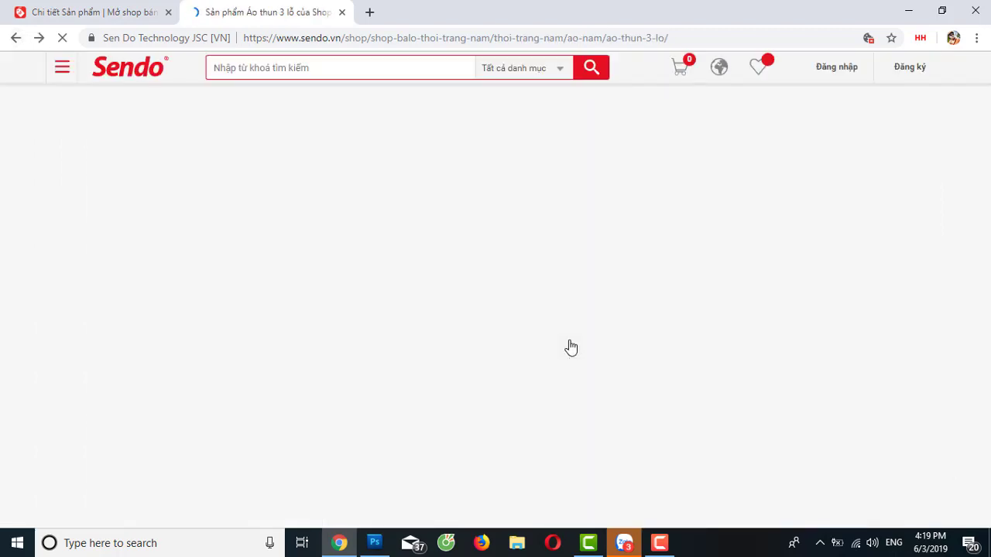
{"action": "scroll", "coordinate": [570, 346], "scroll_direction": "down", "scroll_amount": 2}
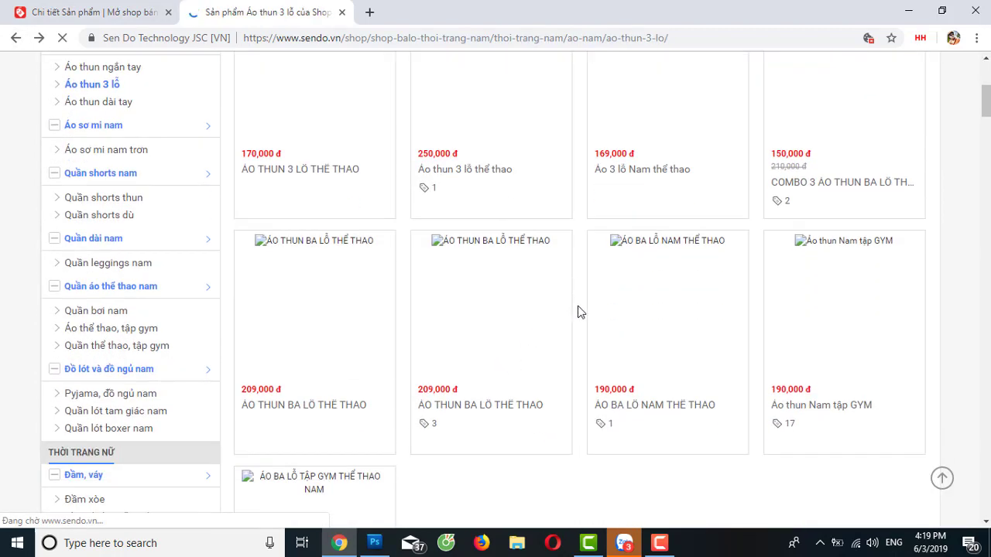
{"action": "scroll", "coordinate": [581, 317], "scroll_direction": "down", "scroll_amount": 2}
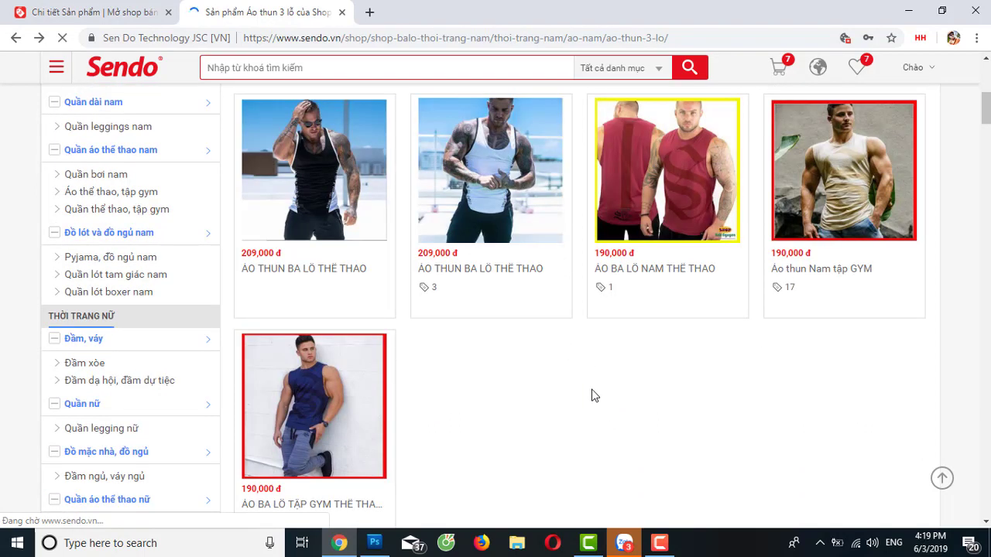
{"action": "left_click", "coordinate": [611, 269]}
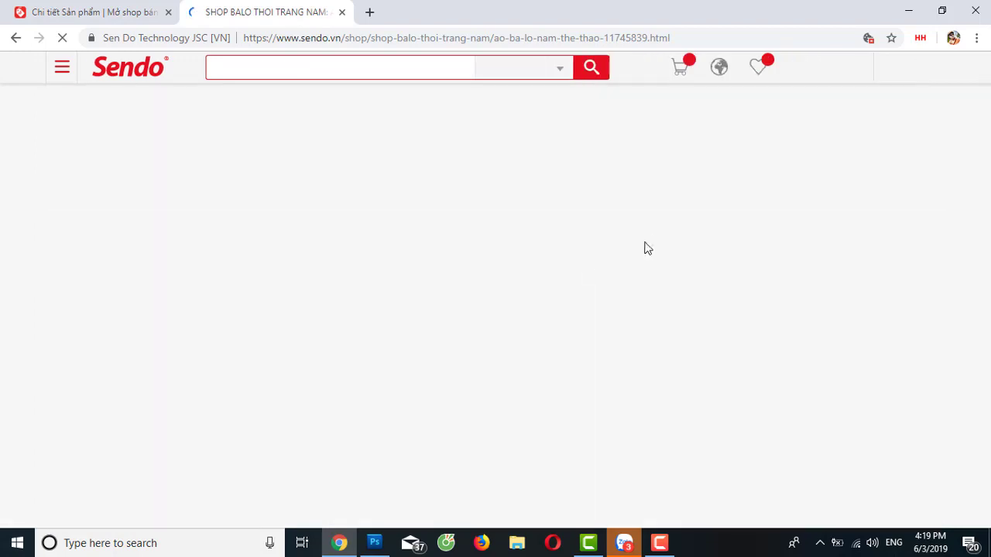
{"action": "scroll", "coordinate": [597, 290], "scroll_direction": "down", "scroll_amount": 1}
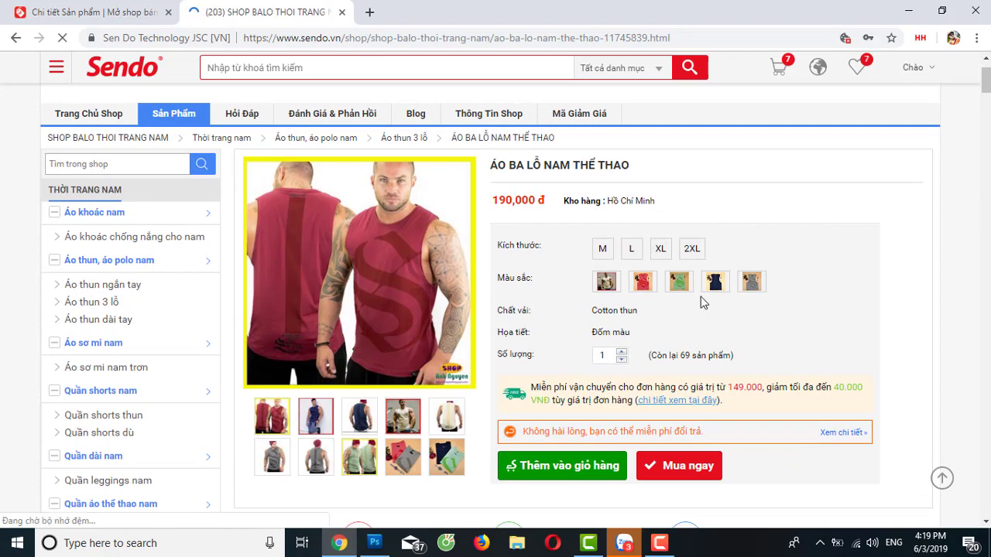
{"action": "left_click", "coordinate": [606, 284]}
{"action": "left_click", "coordinate": [637, 286]}
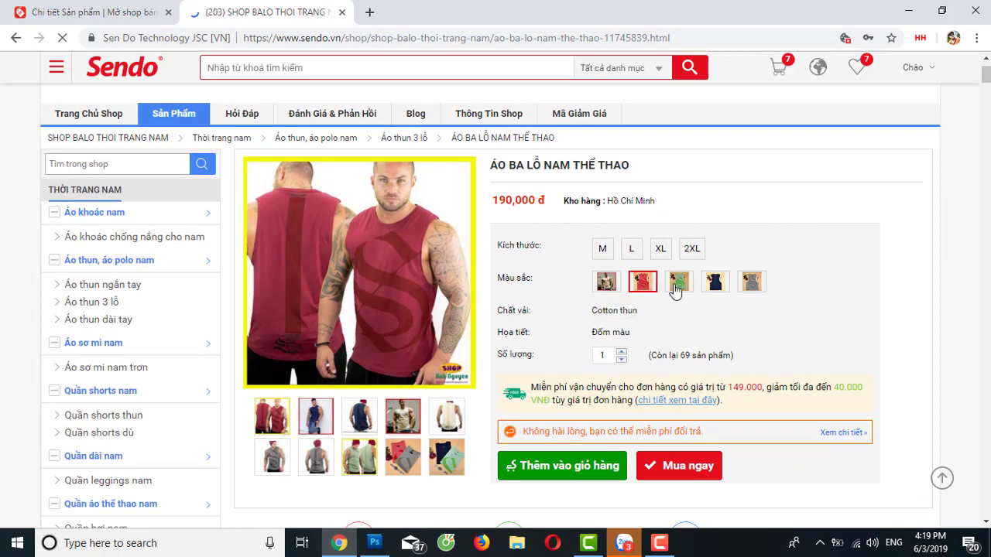
{"action": "left_click", "coordinate": [617, 288]}
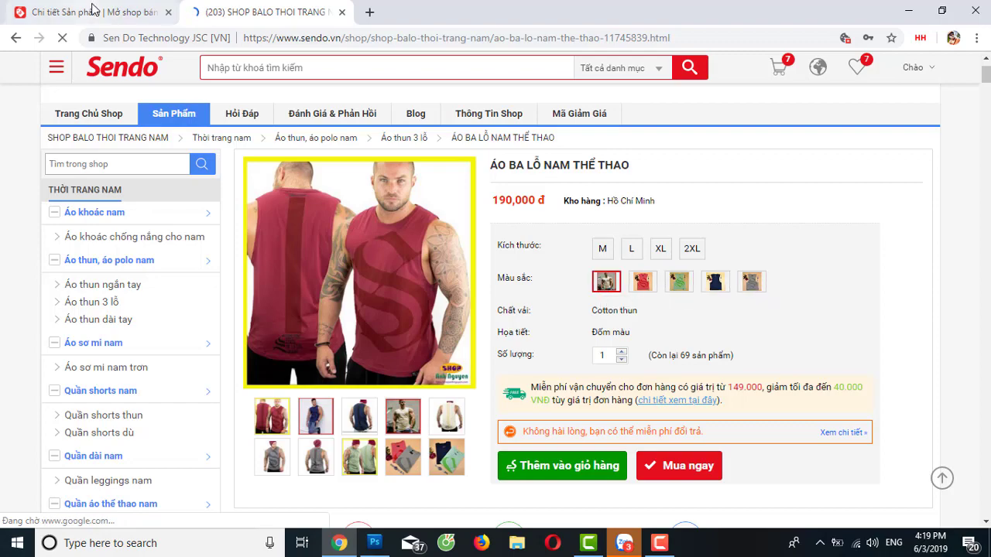
Go back to the seller page, open the product list and search for products named "ÁO"
{"action": "left_click", "coordinate": [93, 12]}
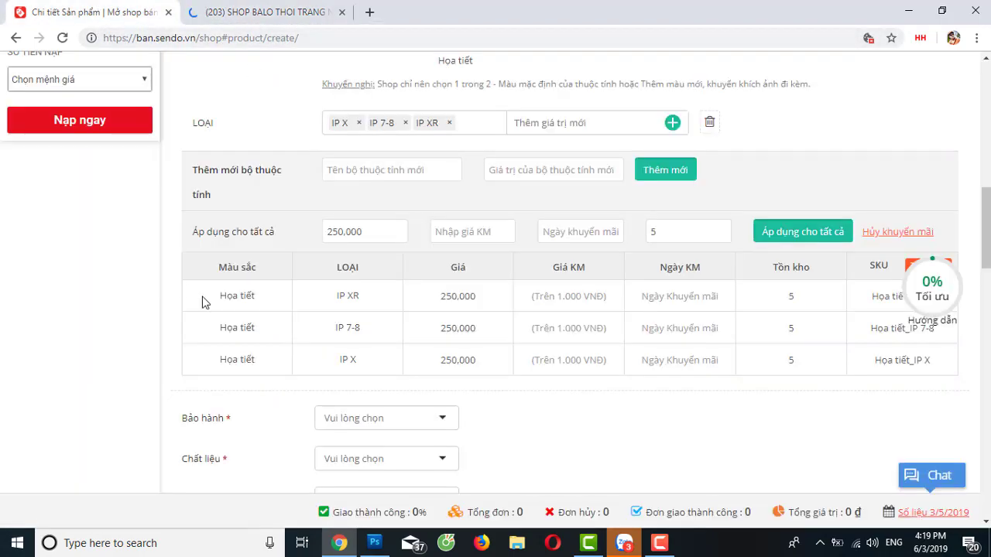
{"action": "scroll", "coordinate": [198, 291], "scroll_direction": "up", "scroll_amount": 8}
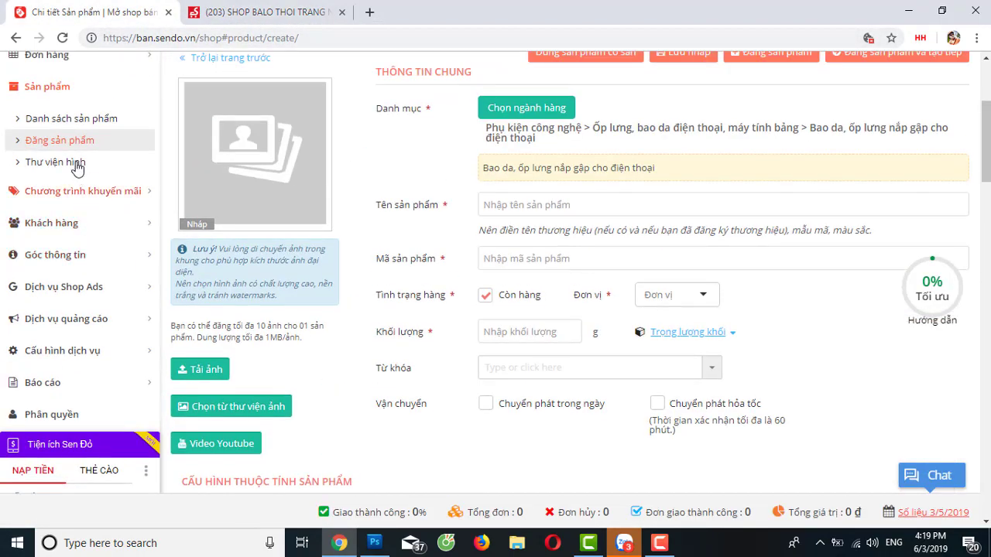
{"action": "left_click", "coordinate": [97, 120]}
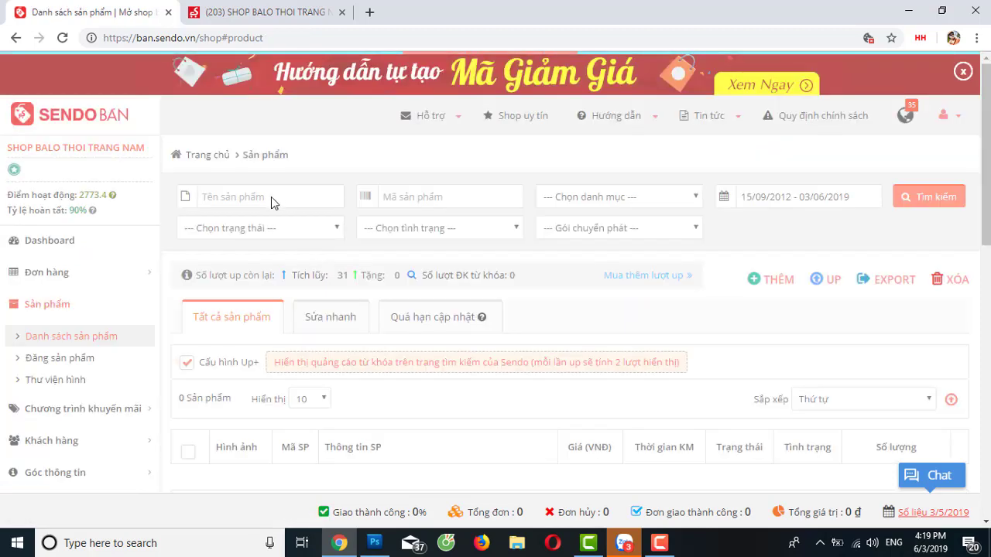
{"action": "left_click", "coordinate": [275, 197]}
{"action": "type", "text": "ÁO"}
{"action": "left_click", "coordinate": [929, 197]}
{"action": "scroll", "coordinate": [405, 337], "scroll_direction": "down", "scroll_amount": 5}
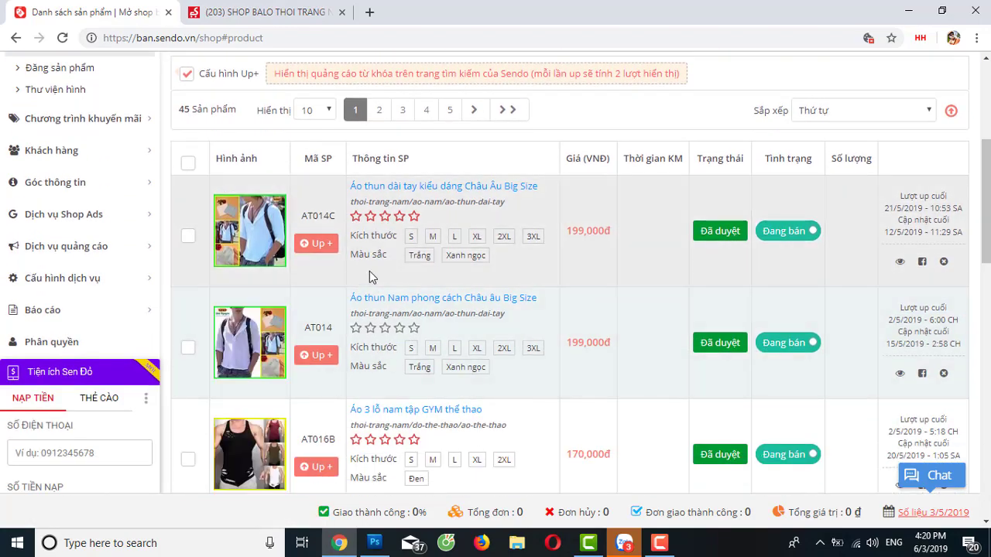
{"action": "scroll", "coordinate": [370, 277], "scroll_direction": "down", "scroll_amount": 6}
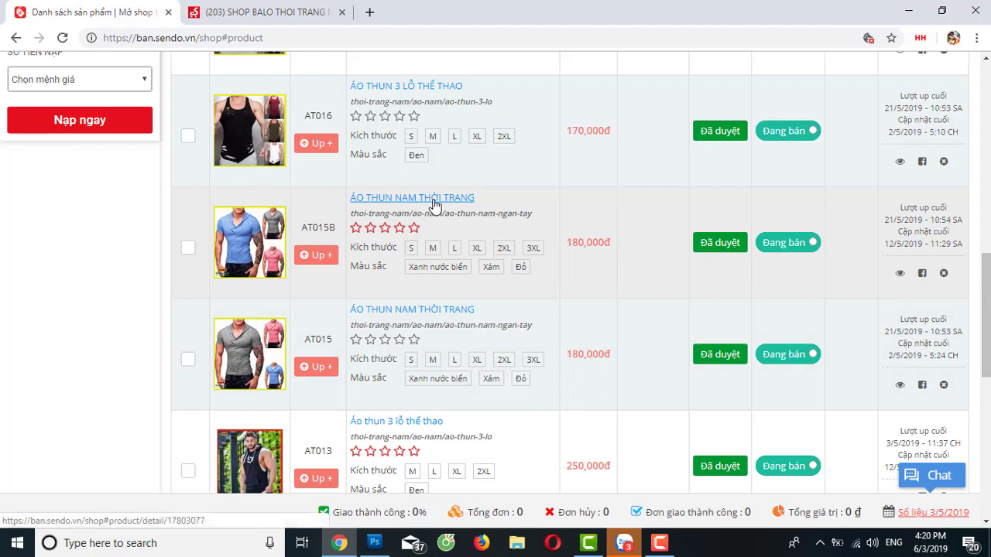
Open the details of the "ÁO THUN NAM THỜI TRANG" product AT015B and examine its size and color attribute configuration
{"action": "left_click", "coordinate": [427, 224]}
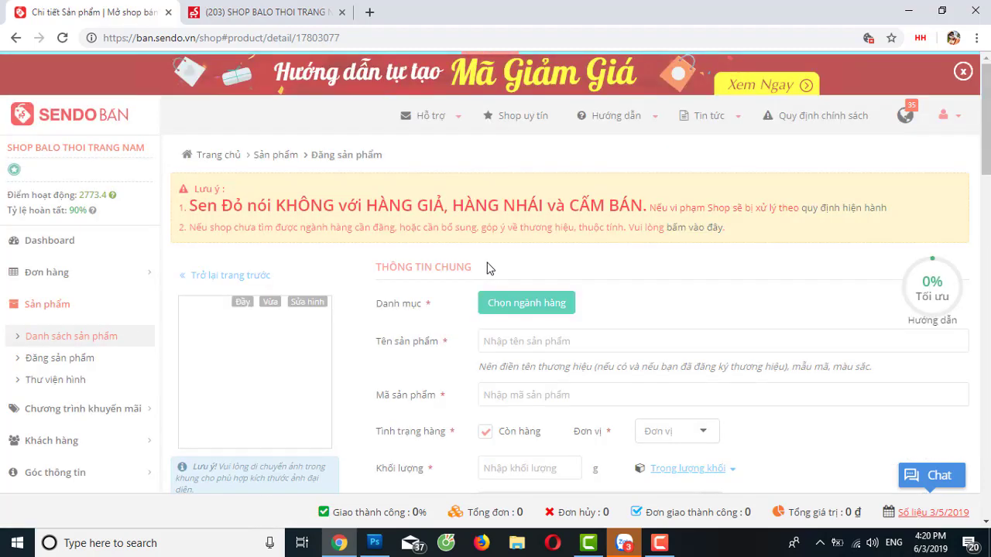
{"action": "scroll", "coordinate": [491, 274], "scroll_direction": "down", "scroll_amount": 1}
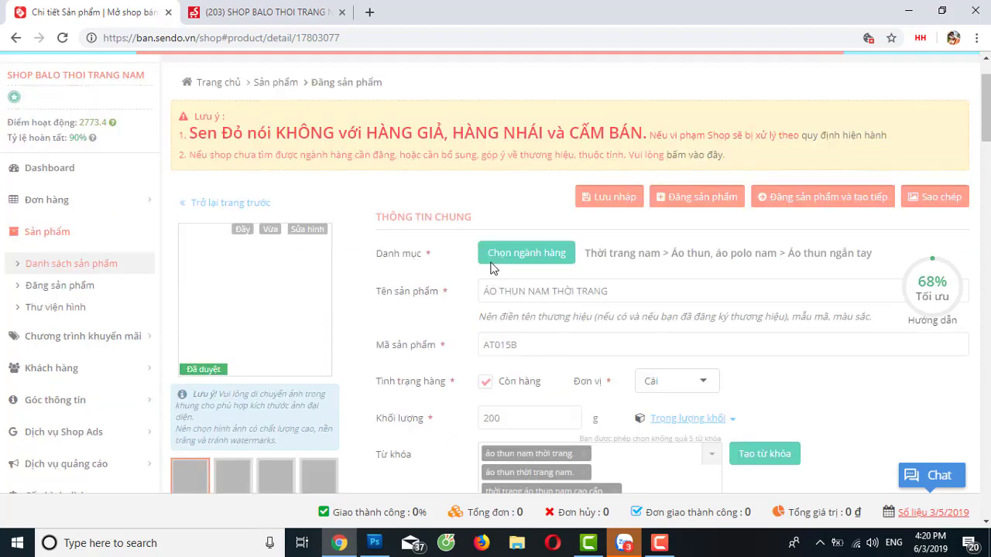
{"action": "scroll", "coordinate": [490, 268], "scroll_direction": "down", "scroll_amount": 6}
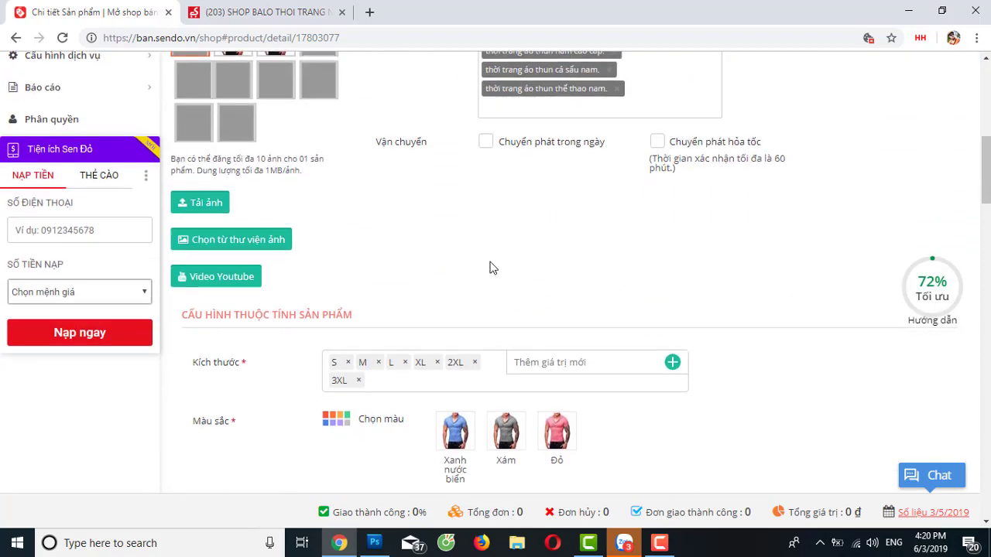
{"action": "scroll", "coordinate": [484, 271], "scroll_direction": "down", "scroll_amount": 1}
{"action": "scroll", "coordinate": [401, 279], "scroll_direction": "down", "scroll_amount": 2}
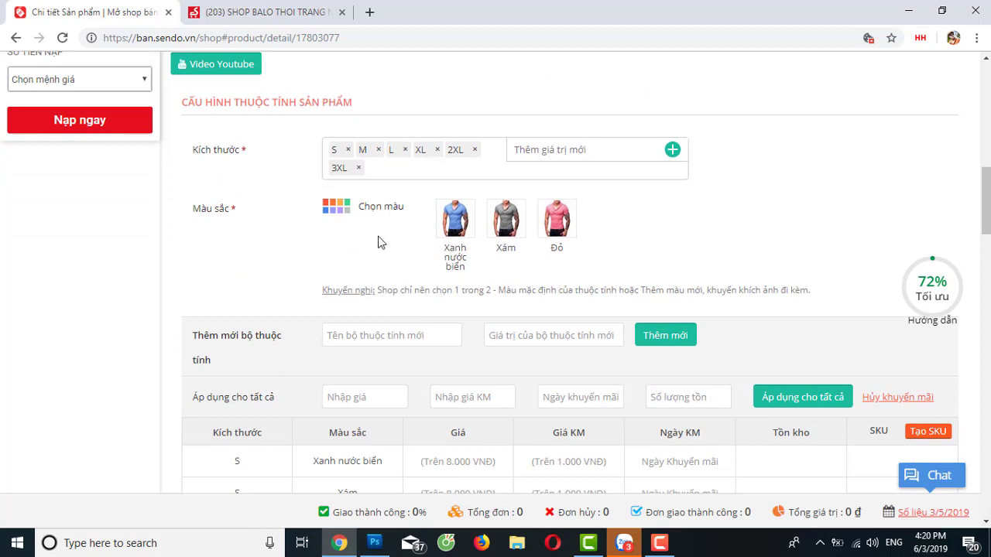
Switch to the "ÁO BA LỖ NAM THỂ THAO" shop page and select each of its color swatches in turn
{"action": "scroll", "coordinate": [389, 255], "scroll_direction": "up", "scroll_amount": 1}
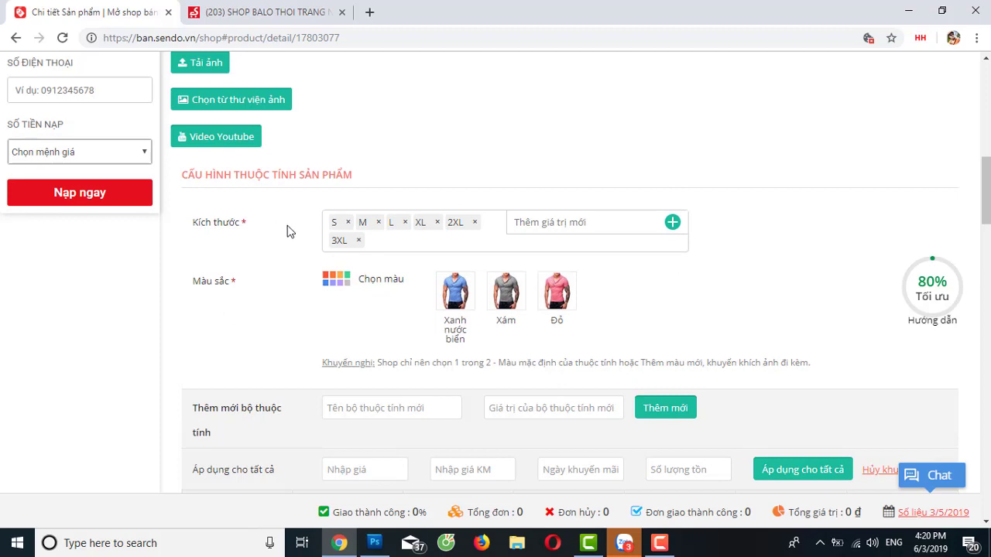
{"action": "left_click", "coordinate": [331, 230]}
{"action": "left_click", "coordinate": [328, 229]}
{"action": "mouse_move", "coordinate": [455, 302]}
{"action": "mouse_move", "coordinate": [575, 307]}
{"action": "left_click", "coordinate": [314, 12]}
{"action": "left_click", "coordinate": [605, 283]}
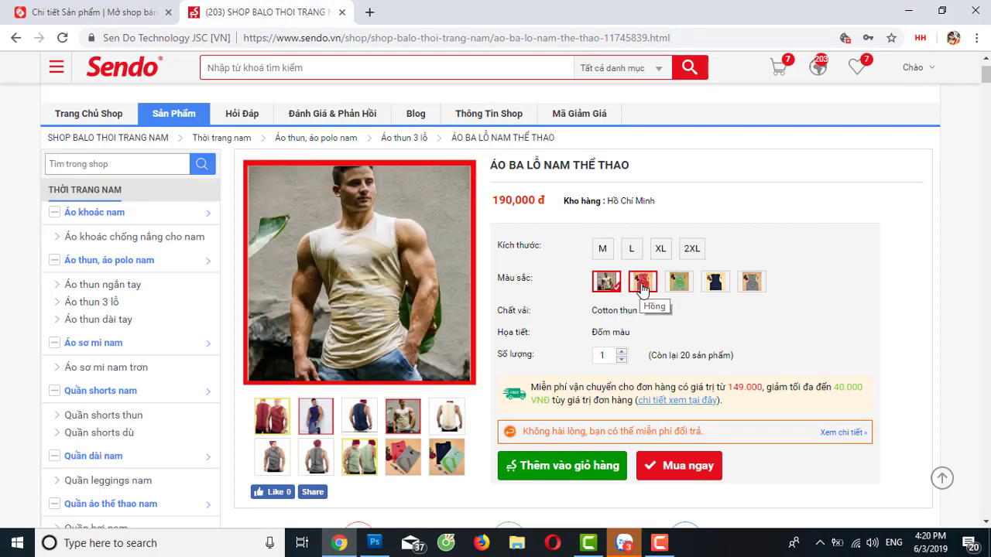
{"action": "left_click", "coordinate": [641, 285]}
{"action": "left_click", "coordinate": [680, 283]}
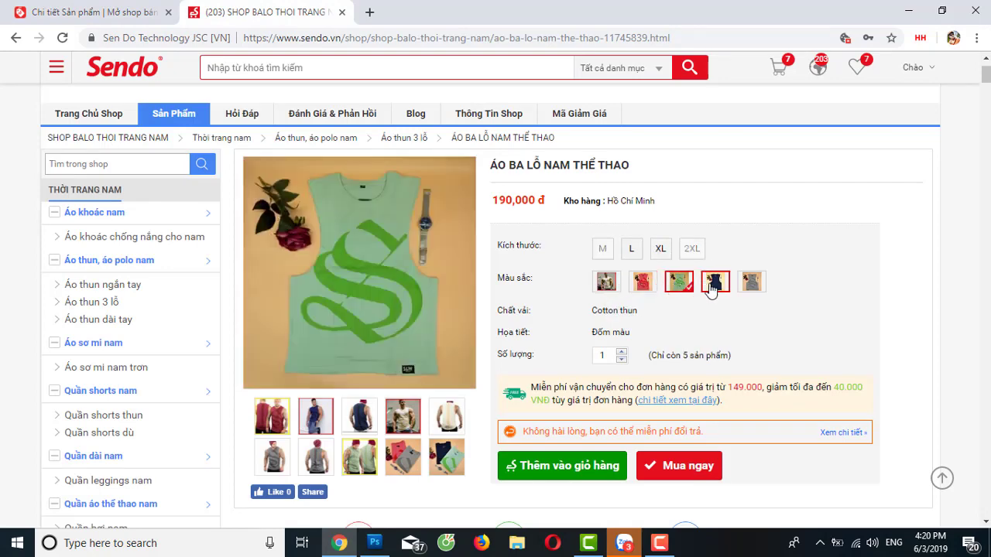
{"action": "left_click", "coordinate": [711, 287]}
{"action": "left_click", "coordinate": [755, 285]}
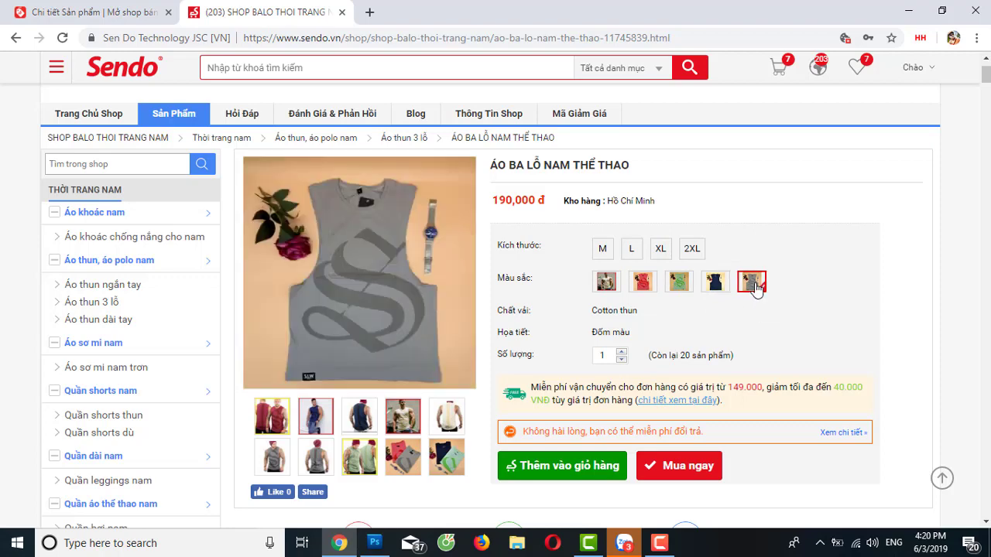
Return to the AT015B product details and examine the variant table of size and color combinations from S to 3XL
{"action": "left_click", "coordinate": [116, 13]}
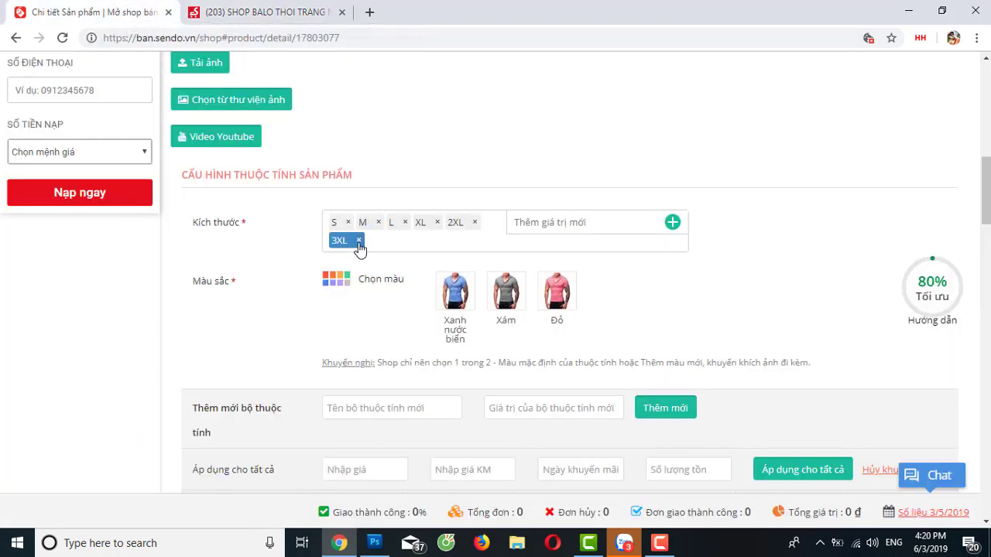
{"action": "scroll", "coordinate": [392, 271], "scroll_direction": "down", "scroll_amount": 2}
{"action": "scroll", "coordinate": [409, 270], "scroll_direction": "down", "scroll_amount": 1}
{"action": "scroll", "coordinate": [404, 266], "scroll_direction": "down", "scroll_amount": 1}
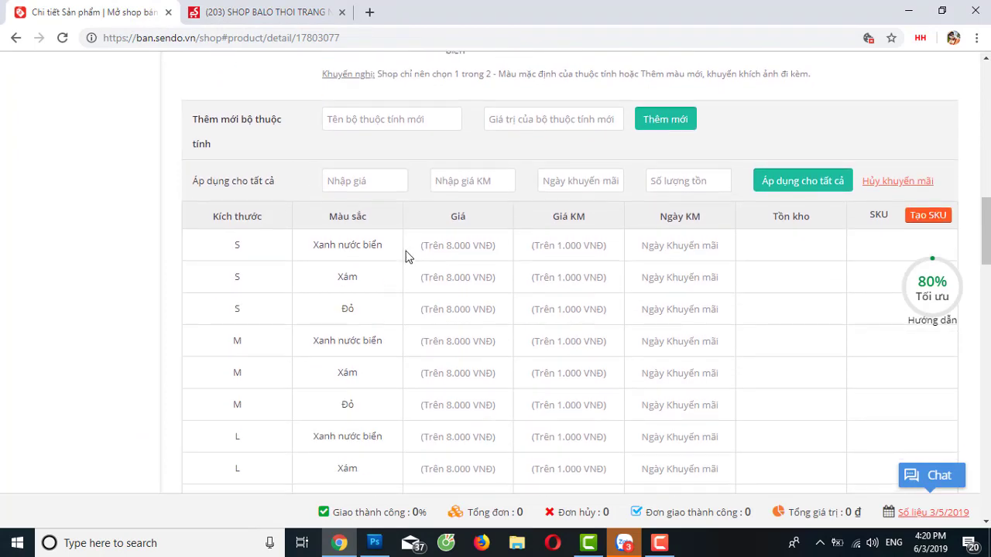
{"action": "scroll", "coordinate": [395, 199], "scroll_direction": "up", "scroll_amount": 3}
{"action": "scroll", "coordinate": [403, 255], "scroll_direction": "down", "scroll_amount": 3}
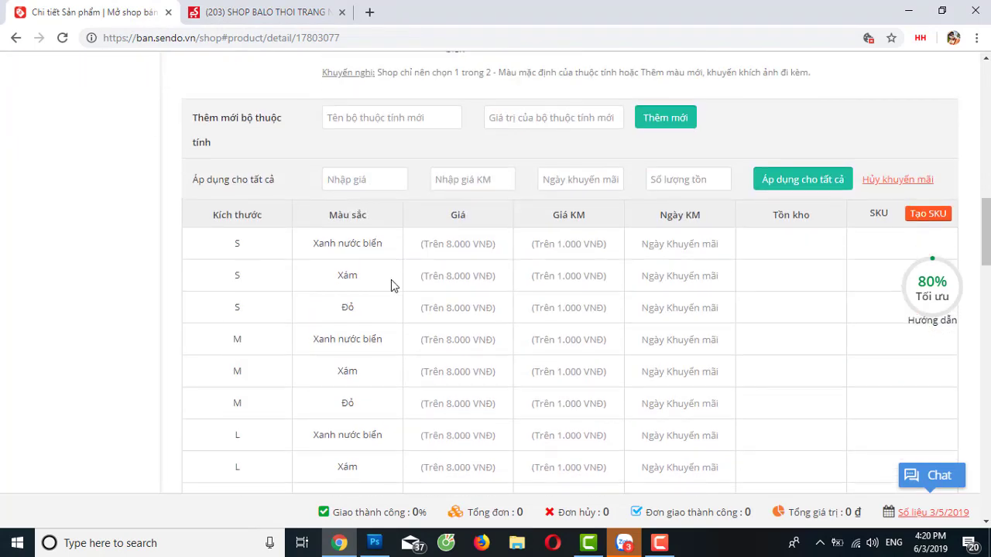
{"action": "scroll", "coordinate": [392, 277], "scroll_direction": "down", "scroll_amount": 6}
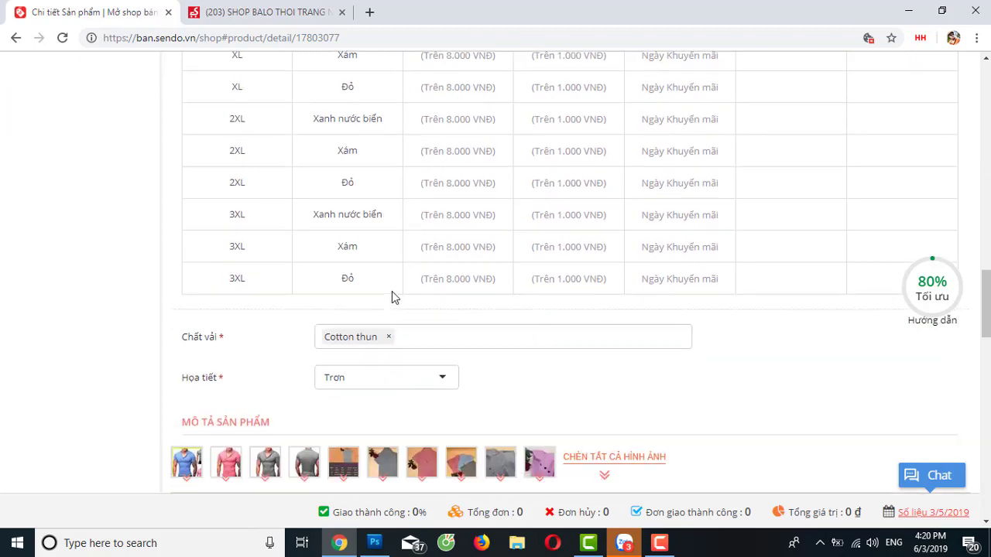
{"action": "scroll", "coordinate": [379, 294], "scroll_direction": "up", "scroll_amount": 6}
{"action": "scroll", "coordinate": [375, 299], "scroll_direction": "up", "scroll_amount": 1}
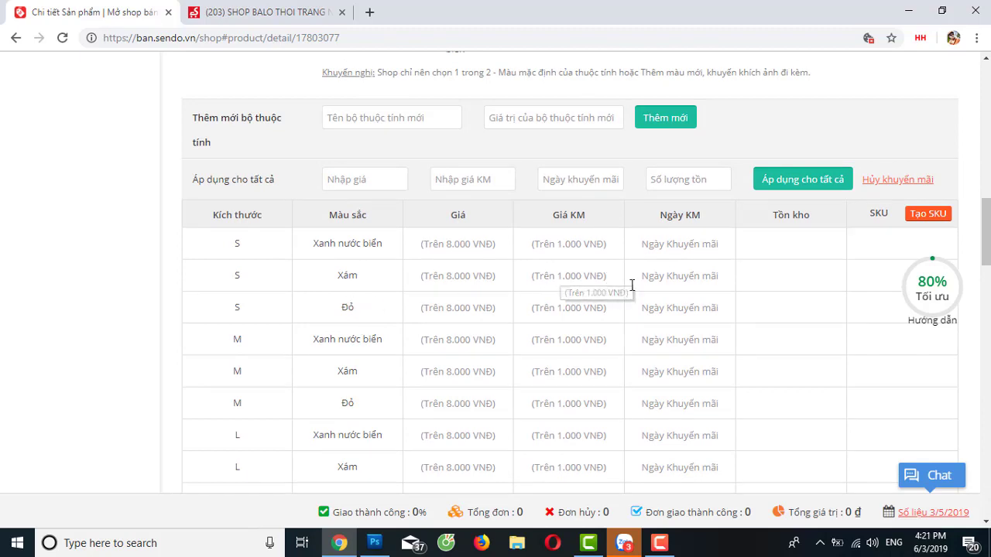
{"action": "scroll", "coordinate": [777, 247], "scroll_direction": "down", "scroll_amount": 7}
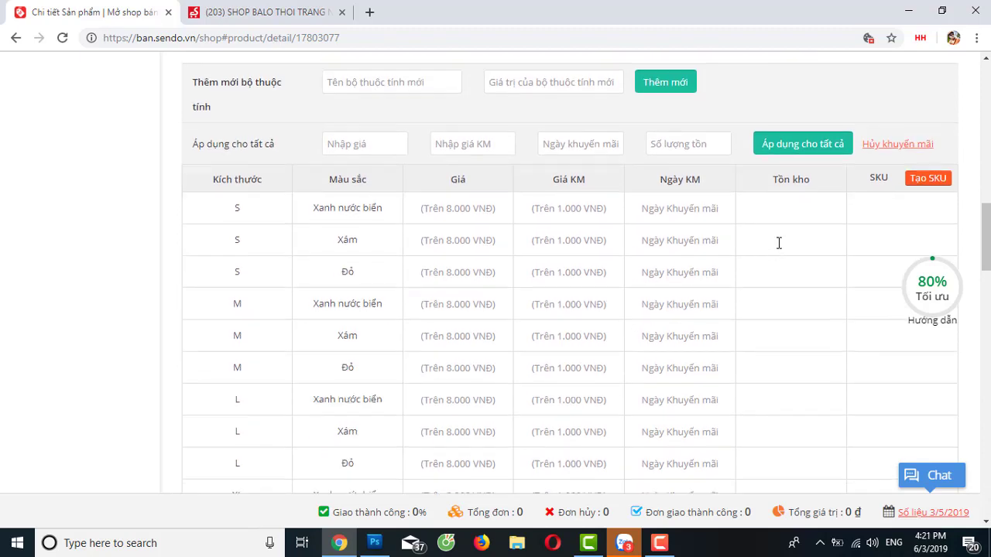
{"action": "scroll", "coordinate": [773, 283], "scroll_direction": "up", "scroll_amount": 2}
{"action": "scroll", "coordinate": [776, 289], "scroll_direction": "up", "scroll_amount": 7}
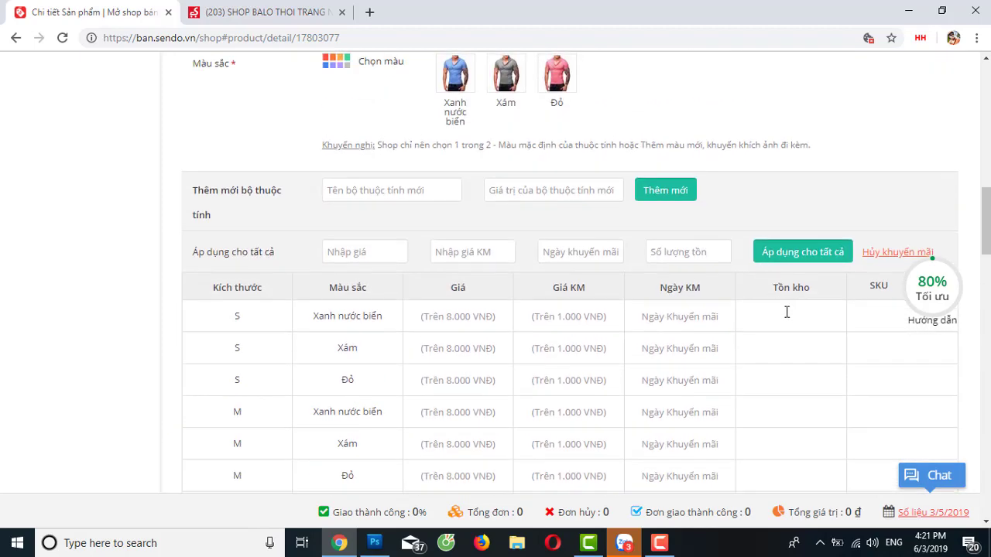
Apply a stock quantity of 10 to all size and color variants of the product
{"action": "left_click", "coordinate": [710, 248]}
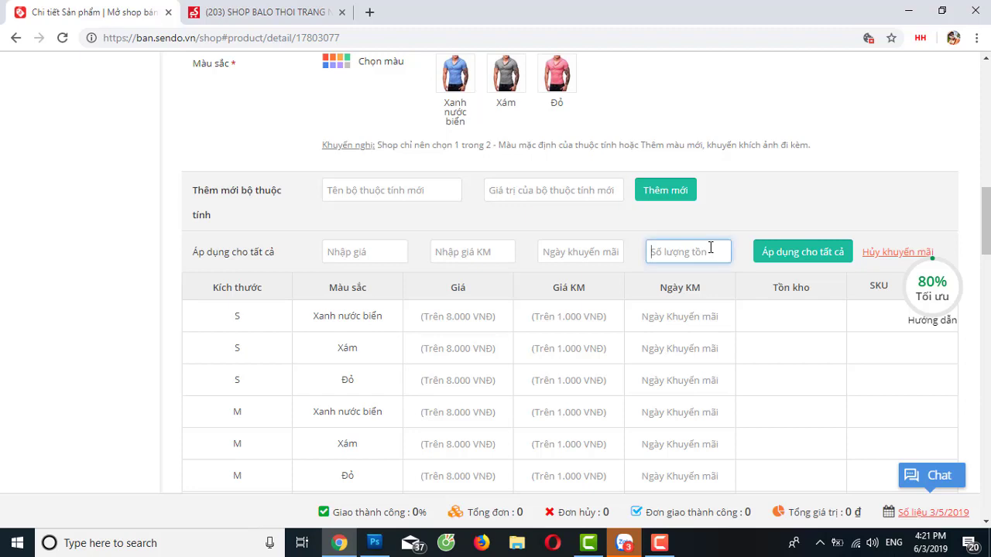
{"action": "type", "text": "10"}
{"action": "left_click", "coordinate": [800, 253]}
{"action": "scroll", "coordinate": [517, 256], "scroll_direction": "down", "scroll_amount": 1}
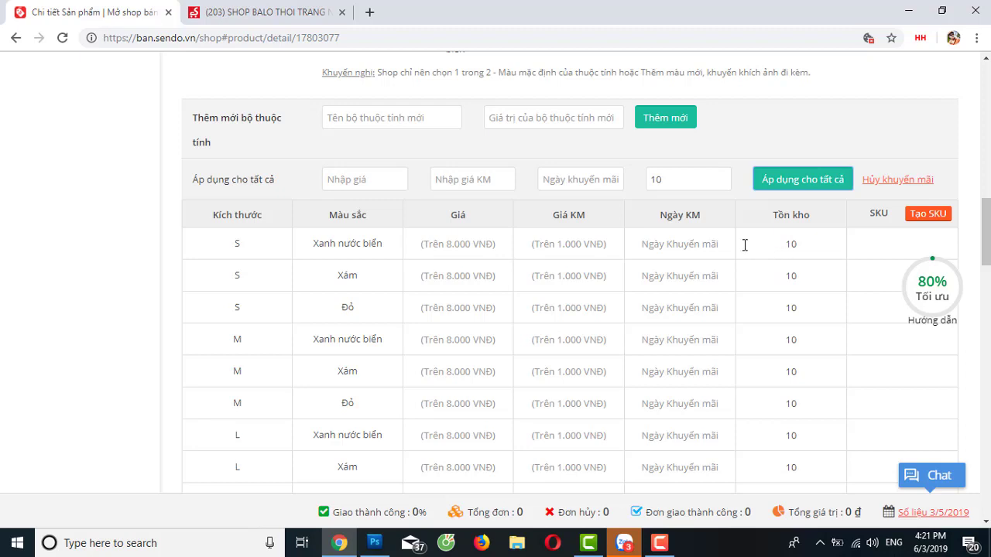
Set the stock to 0 for the S Xám, M Đỏ and L Đỏ variants
{"action": "scroll", "coordinate": [744, 244], "scroll_direction": "down", "scroll_amount": 1}
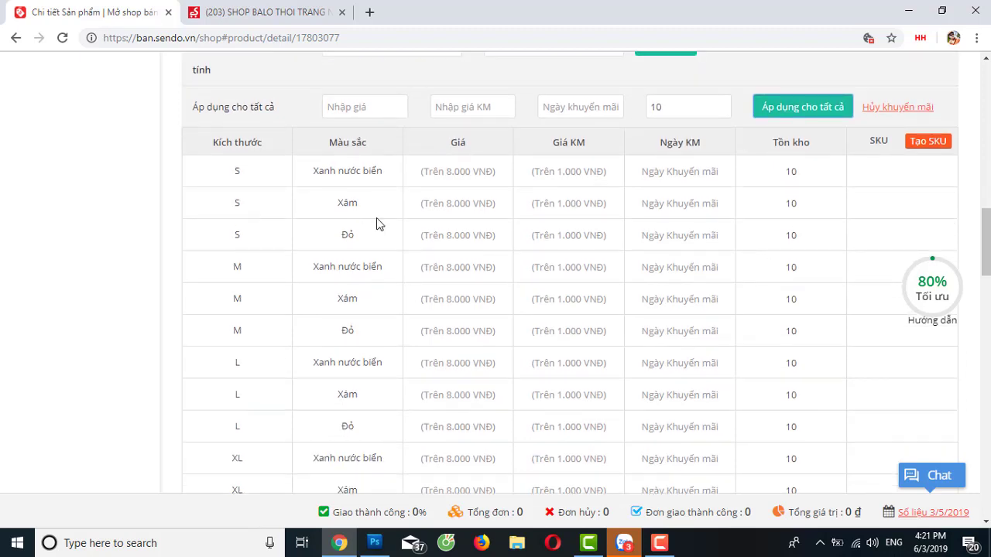
{"action": "left_click", "coordinate": [767, 206]}
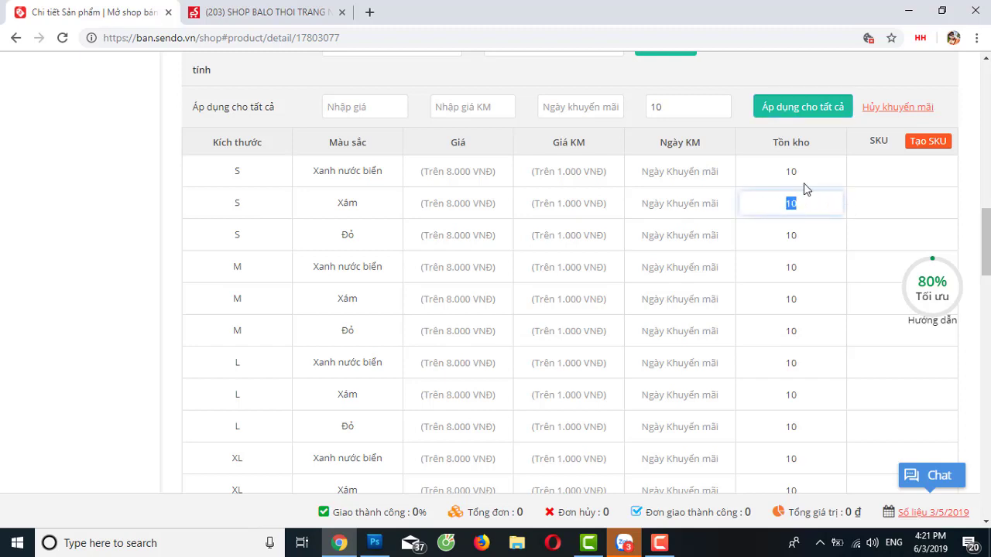
{"action": "left_click", "coordinate": [773, 232]}
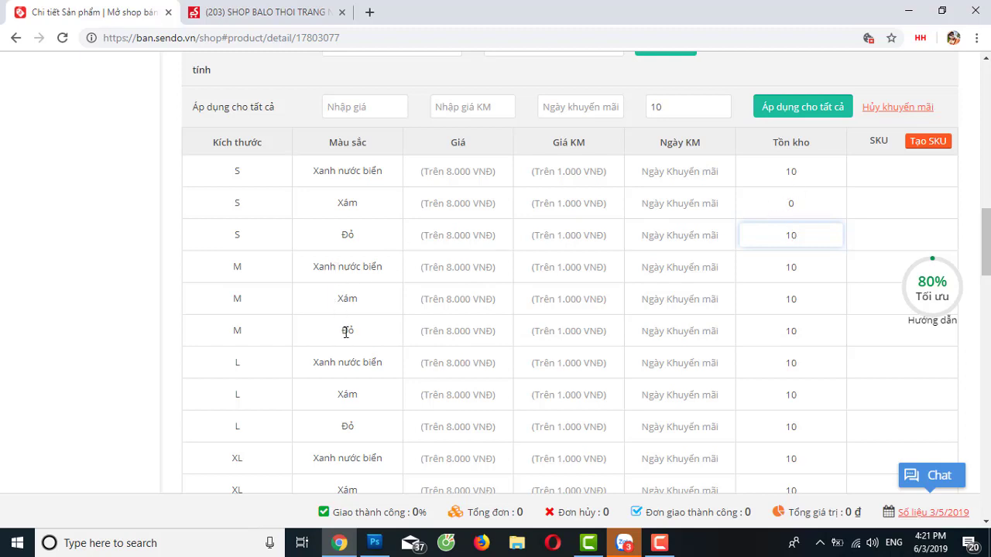
{"action": "double_click", "coordinate": [790, 335]}
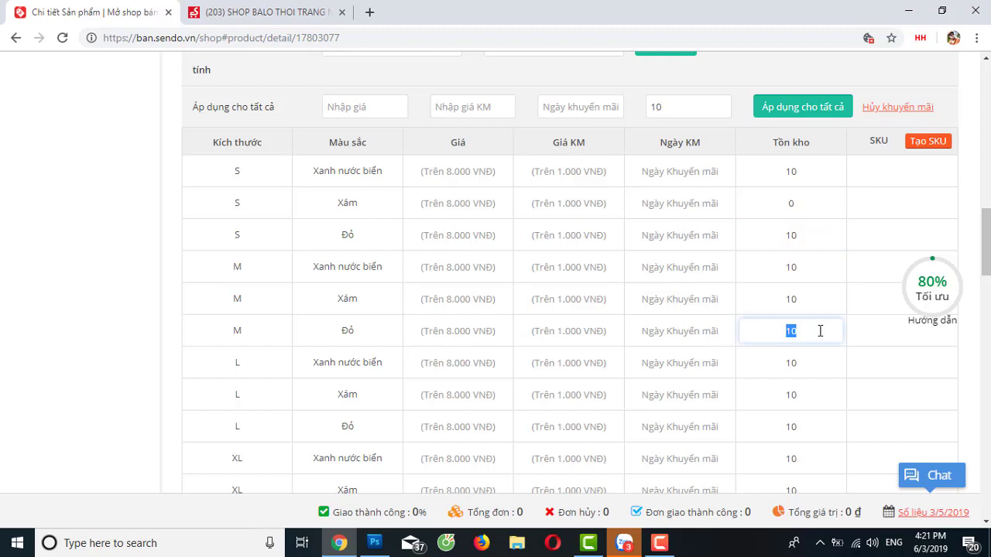
{"action": "scroll", "coordinate": [496, 321], "scroll_direction": "down", "scroll_amount": 4}
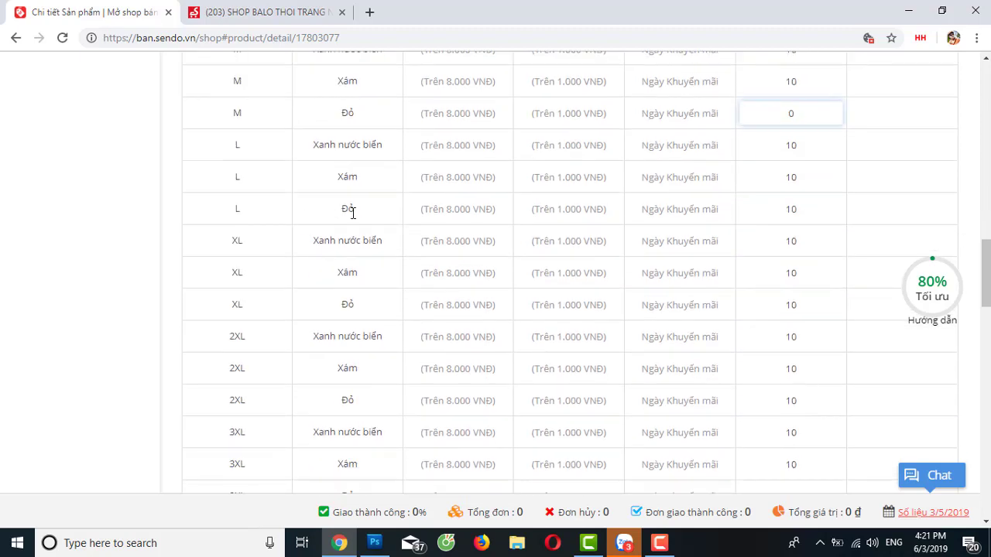
{"action": "double_click", "coordinate": [827, 212]}
{"action": "type", "text": "0"}
{"action": "left_click", "coordinate": [606, 234]}
Look over the product form's publishing options, the variant stock column and the size and color settings
{"action": "scroll", "coordinate": [771, 238], "scroll_direction": "up", "scroll_amount": 4}
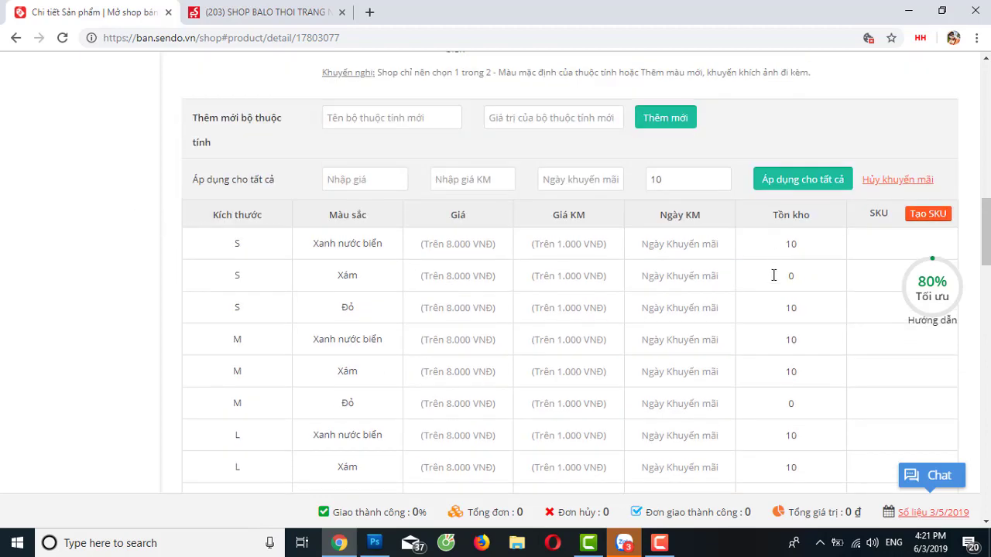
{"action": "scroll", "coordinate": [773, 275], "scroll_direction": "up", "scroll_amount": 15}
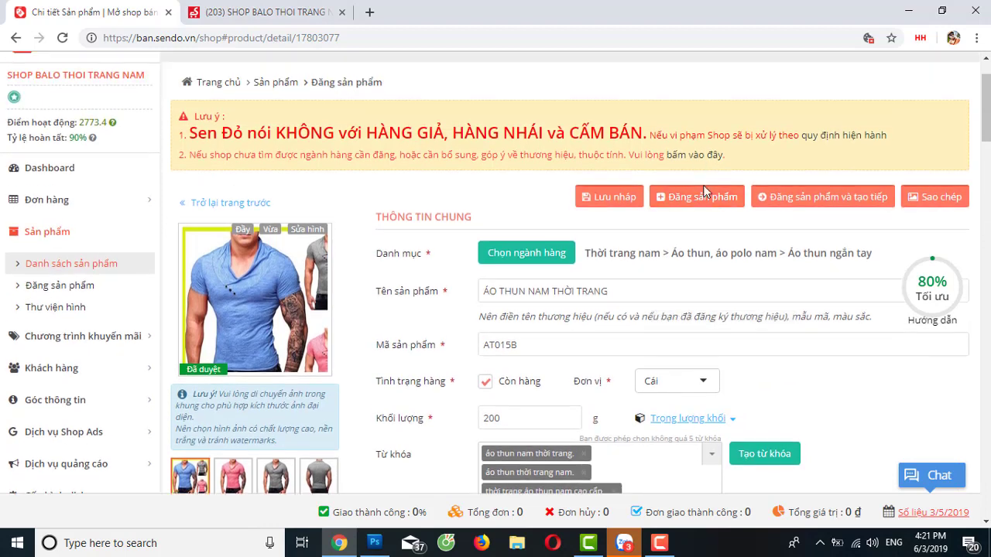
{"action": "scroll", "coordinate": [770, 372], "scroll_direction": "down", "scroll_amount": 15}
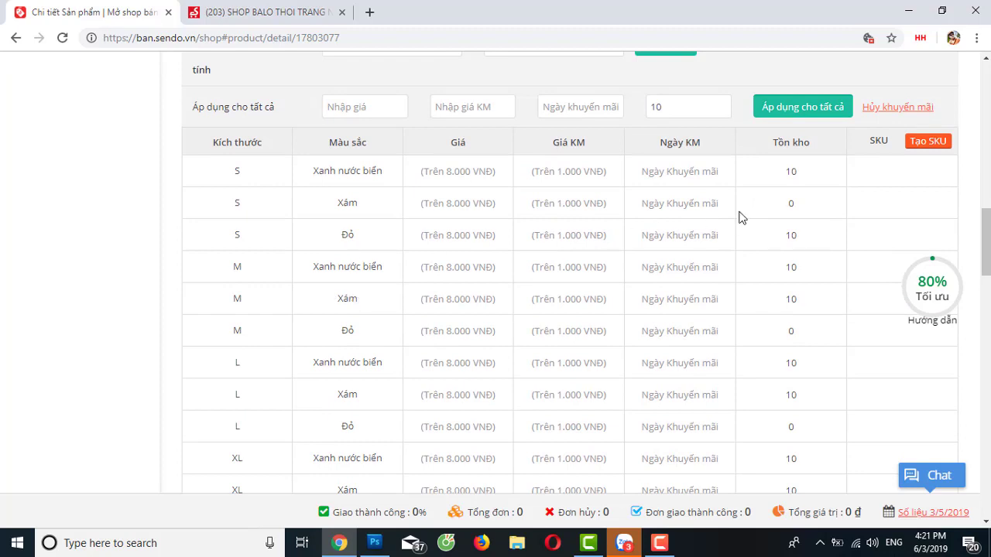
{"action": "left_click", "coordinate": [822, 205]}
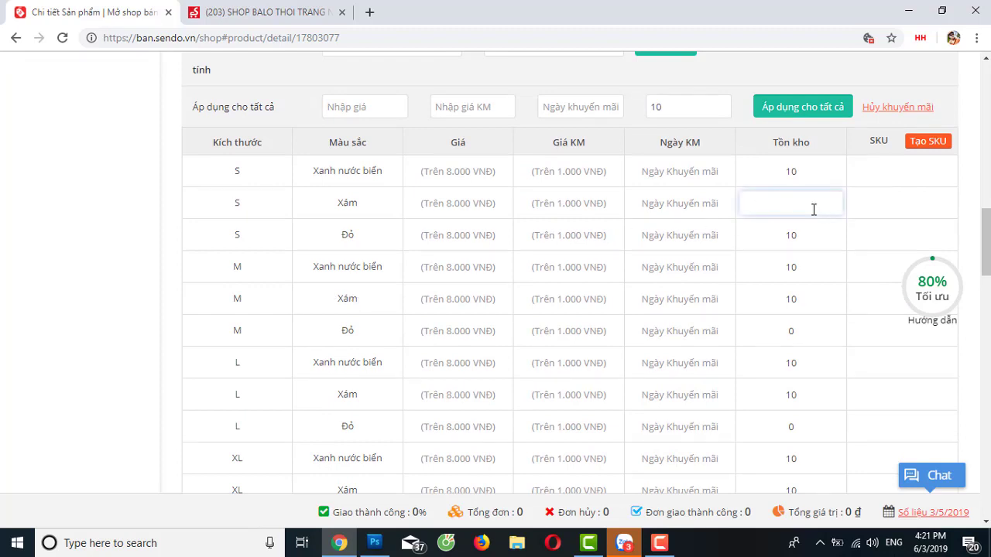
{"action": "scroll", "coordinate": [710, 276], "scroll_direction": "up", "scroll_amount": 1}
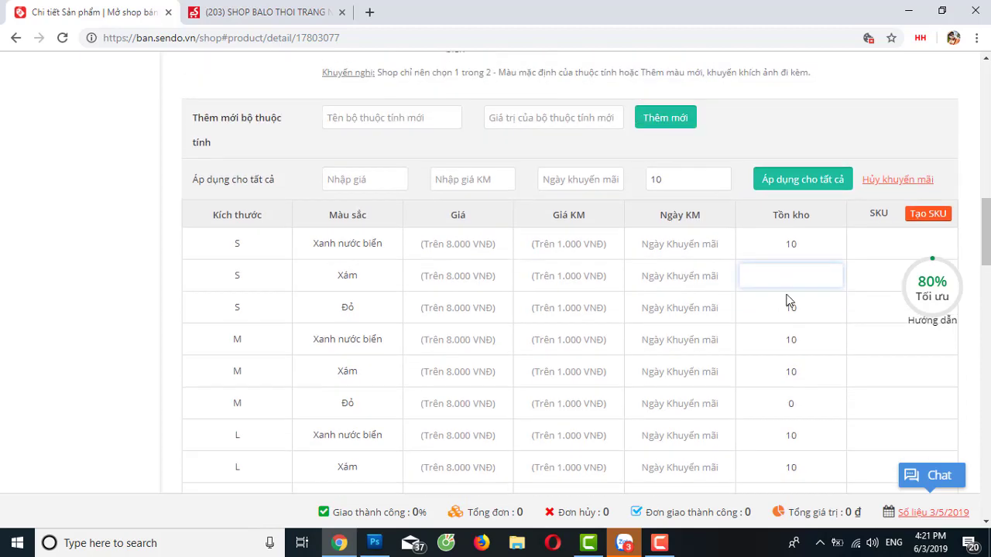
{"action": "scroll", "coordinate": [782, 294], "scroll_direction": "up", "scroll_amount": 3}
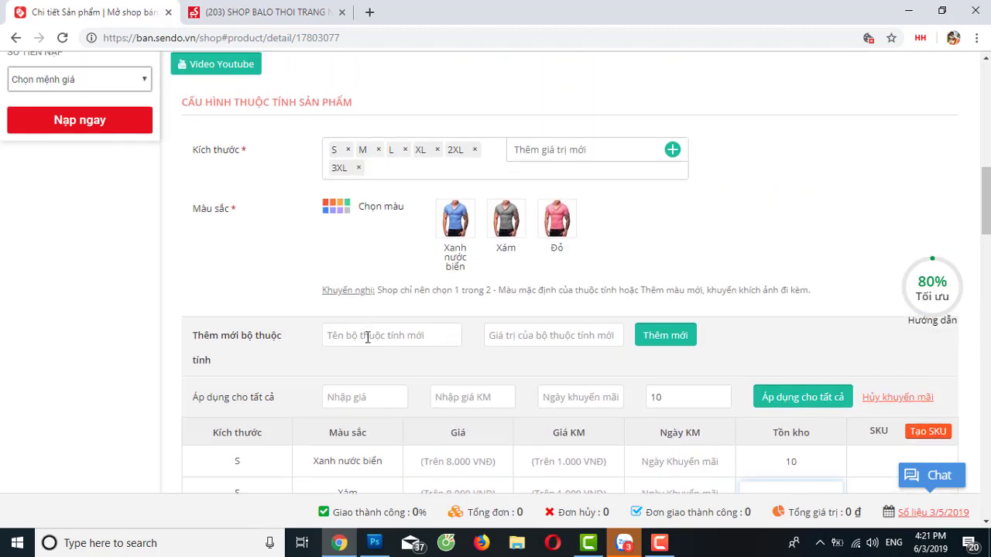
Add a new attribute set named LOẠI with the value 1 CÁI
{"action": "scroll", "coordinate": [369, 345], "scroll_direction": "down", "scroll_amount": 1}
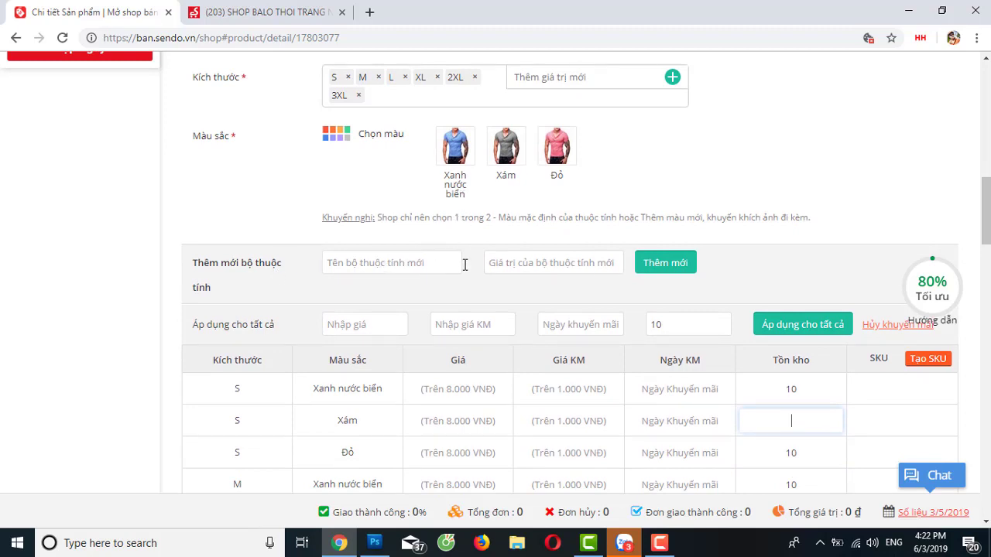
{"action": "left_click", "coordinate": [407, 264]}
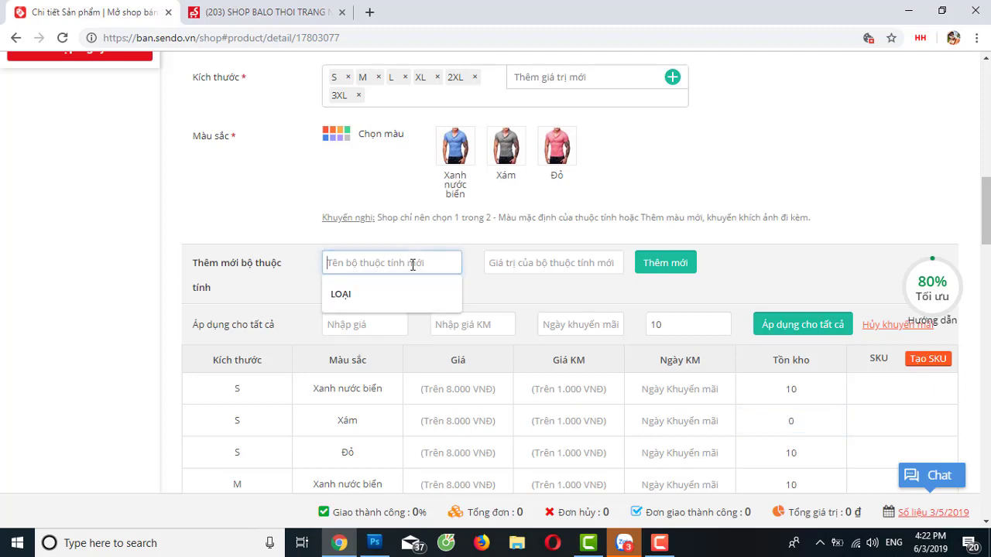
{"action": "left_click", "coordinate": [401, 292]}
{"action": "left_click", "coordinate": [528, 265]}
{"action": "type", "text": "1 CÁI"}
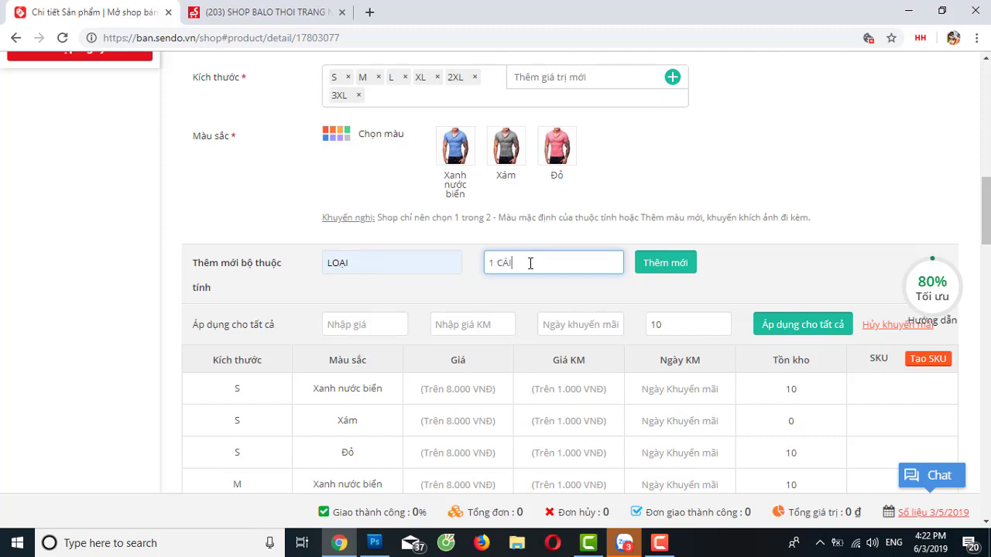
{"action": "left_click", "coordinate": [679, 265]}
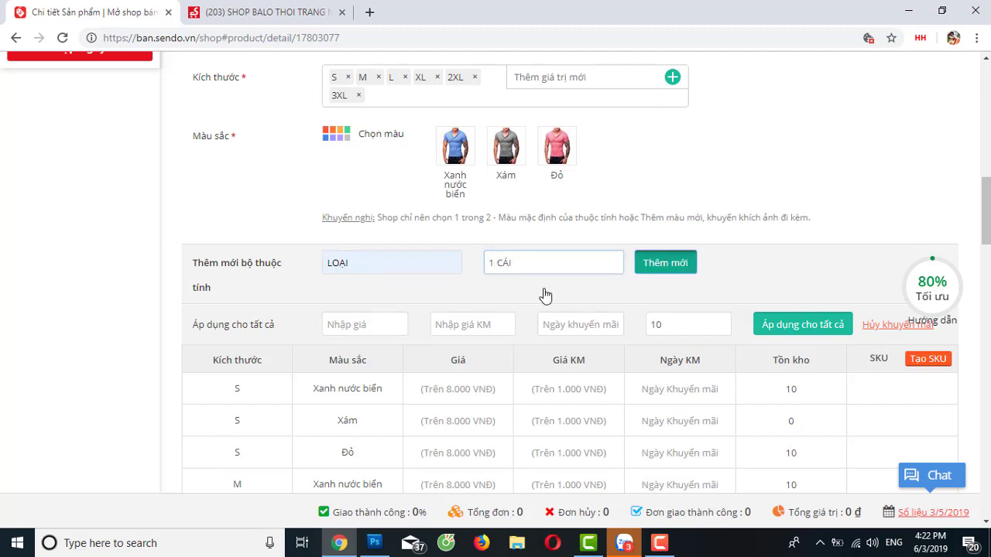
Add the value 2 CÁI to the LOẠI attribute and check the variant table's combinations
{"action": "scroll", "coordinate": [527, 298], "scroll_direction": "down", "scroll_amount": 6}
{"action": "scroll", "coordinate": [527, 298], "scroll_direction": "down", "scroll_amount": 3}
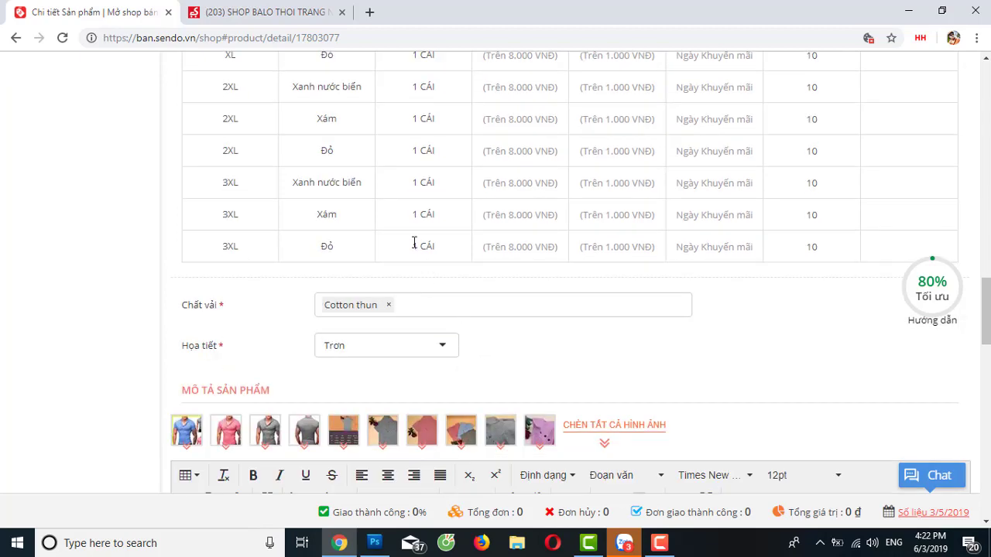
{"action": "scroll", "coordinate": [433, 229], "scroll_direction": "up", "scroll_amount": 7}
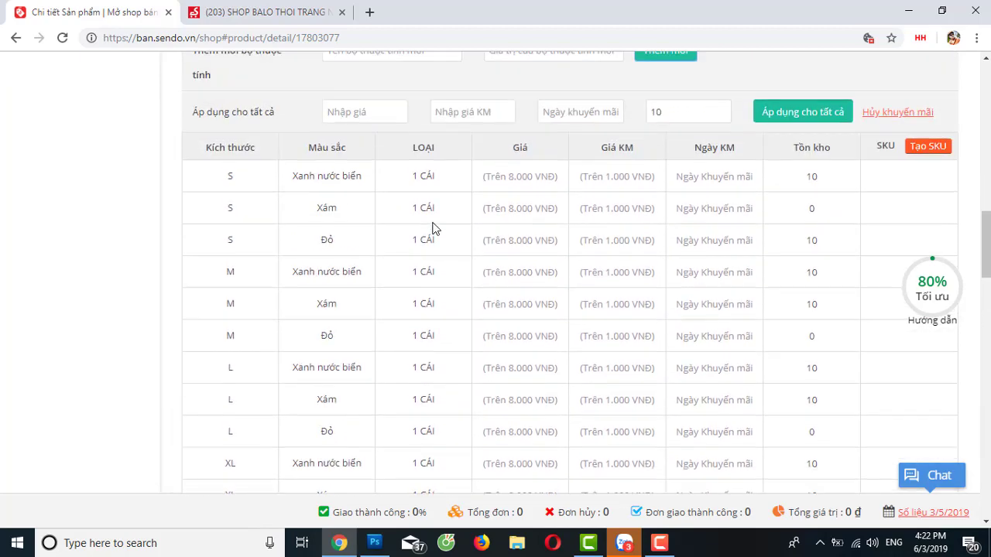
{"action": "scroll", "coordinate": [432, 226], "scroll_direction": "up", "scroll_amount": 2}
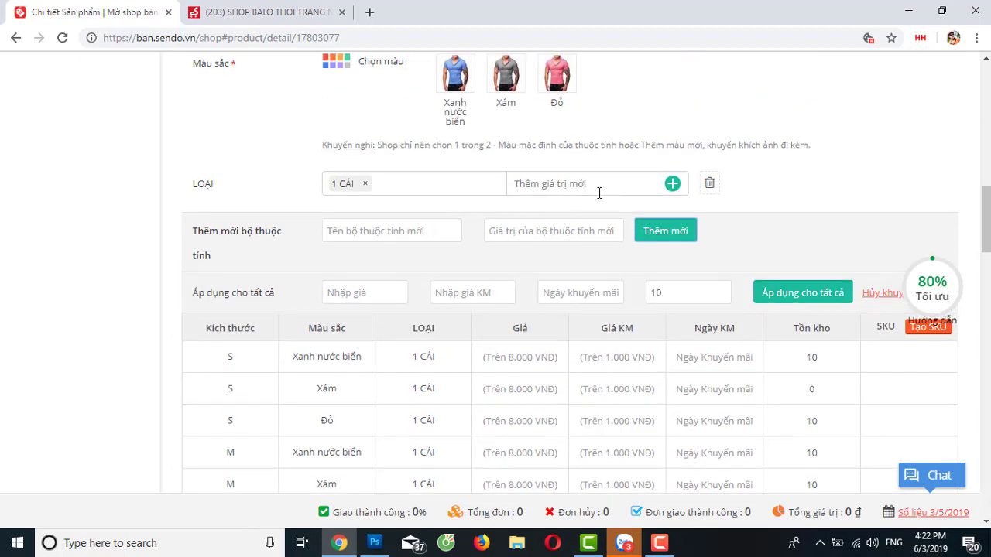
{"action": "left_click", "coordinate": [552, 182]}
{"action": "type", "text": "2 CÁI"}
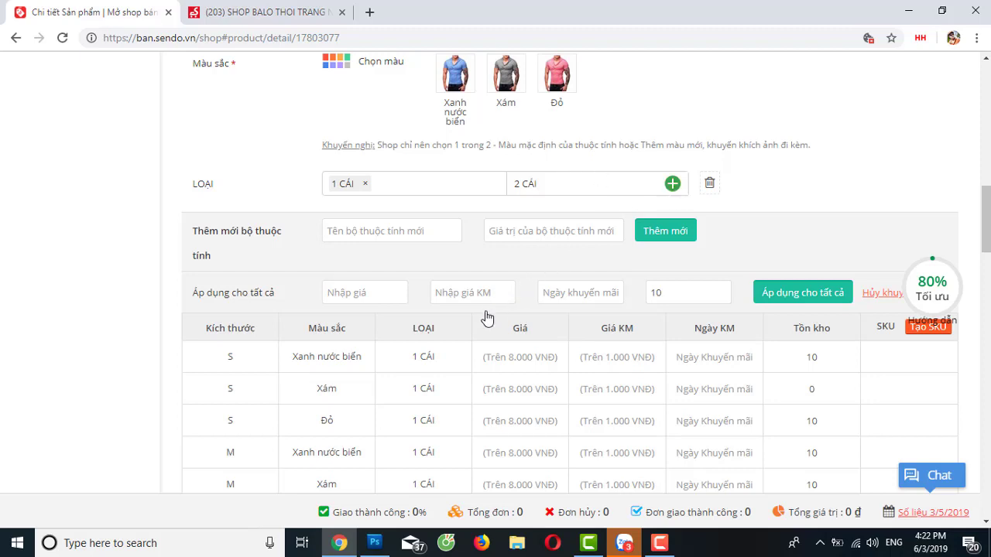
{"action": "scroll", "coordinate": [485, 319], "scroll_direction": "down", "scroll_amount": 8}
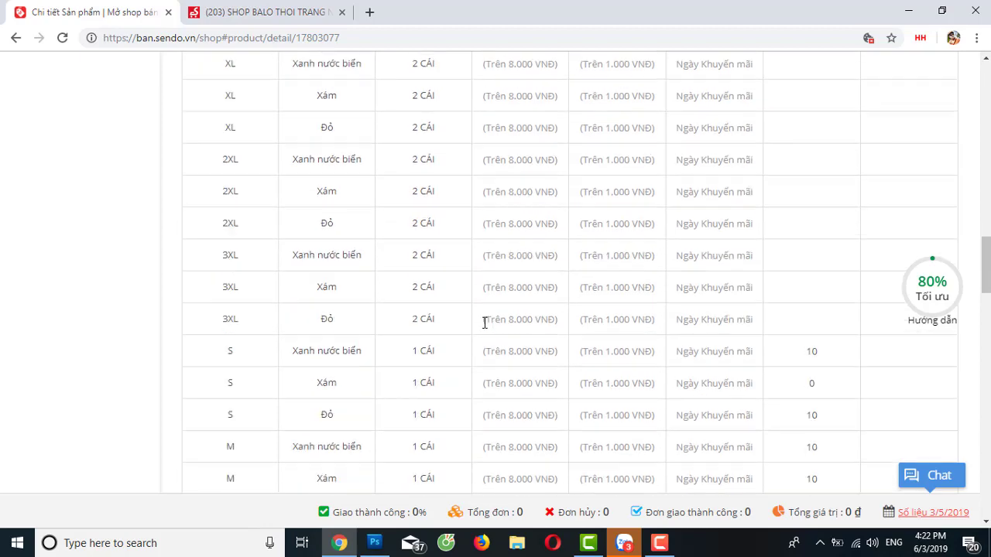
{"action": "scroll", "coordinate": [473, 328], "scroll_direction": "down", "scroll_amount": 4}
{"action": "scroll", "coordinate": [471, 330], "scroll_direction": "up", "scroll_amount": 9}
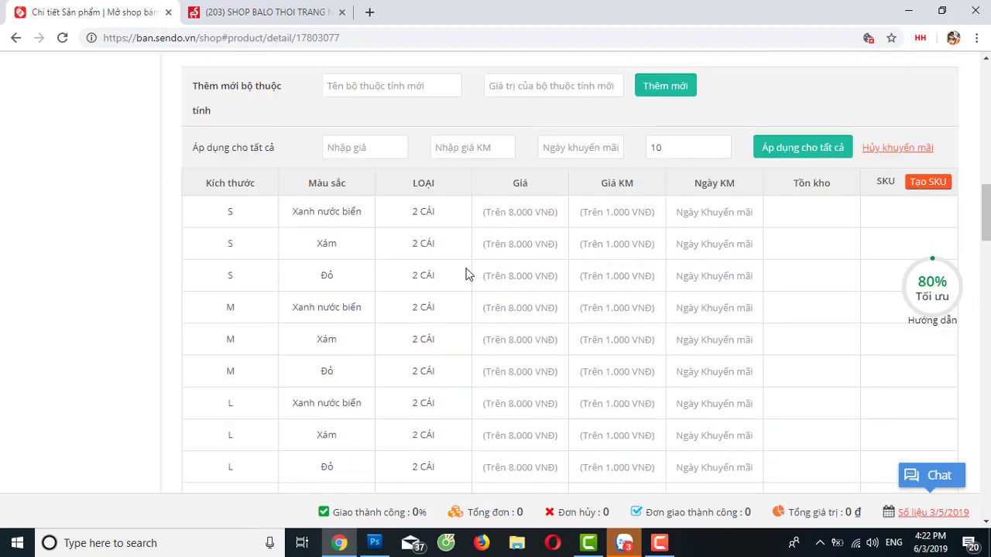
{"action": "scroll", "coordinate": [447, 232], "scroll_direction": "up", "scroll_amount": 2}
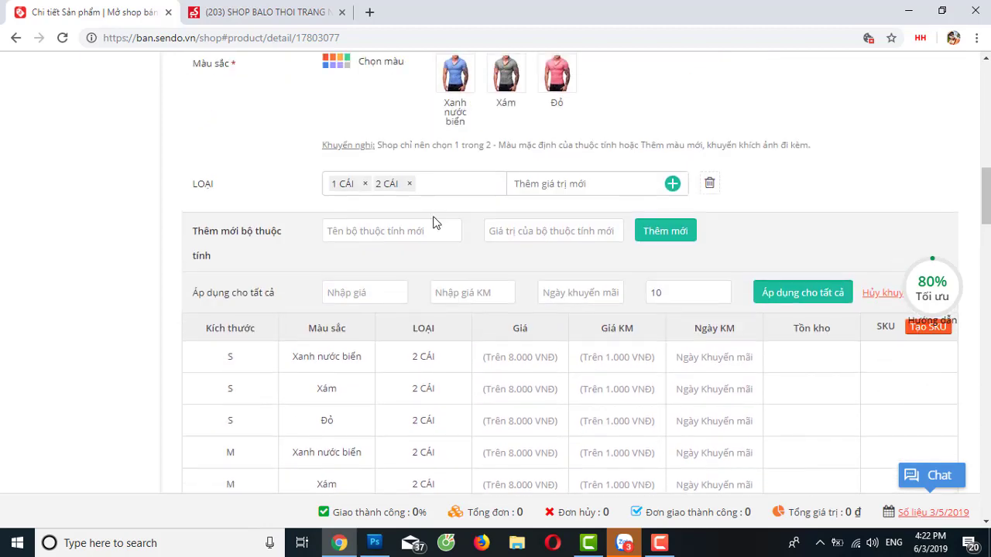
Review the price and stock cells of the 2 CÁI and 1 CÁI rows throughout the variant table
{"action": "scroll", "coordinate": [436, 312], "scroll_direction": "down", "scroll_amount": 1}
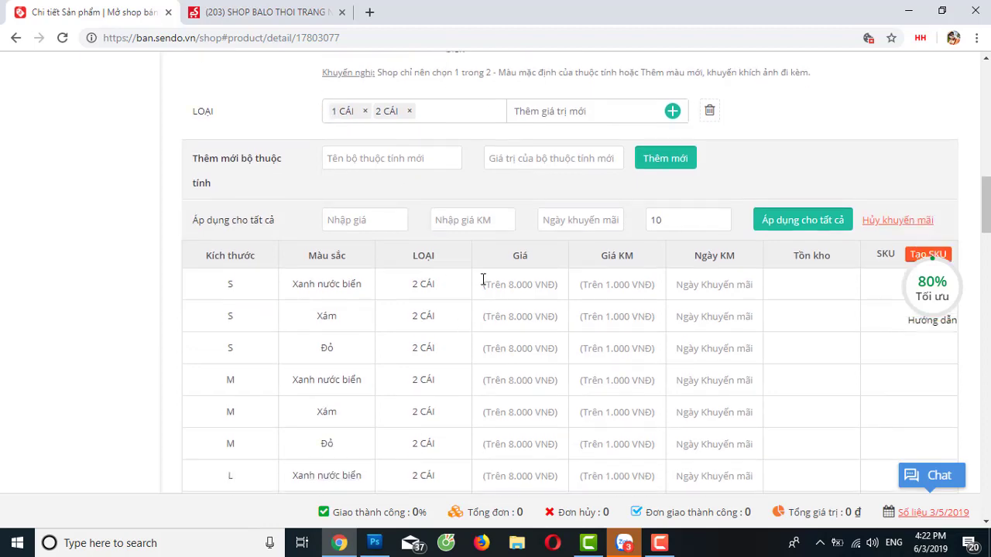
{"action": "scroll", "coordinate": [465, 283], "scroll_direction": "down", "scroll_amount": 3}
{"action": "scroll", "coordinate": [458, 283], "scroll_direction": "down", "scroll_amount": 9}
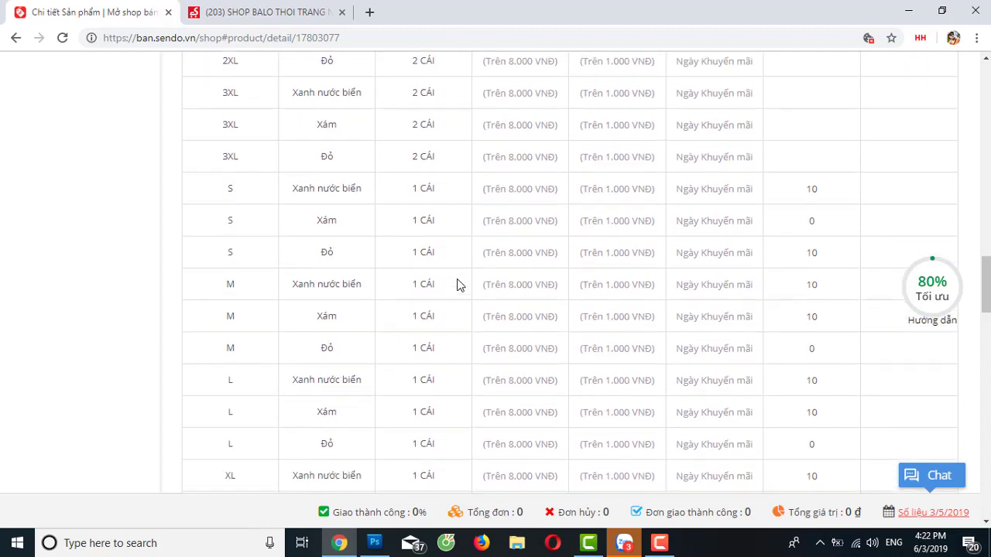
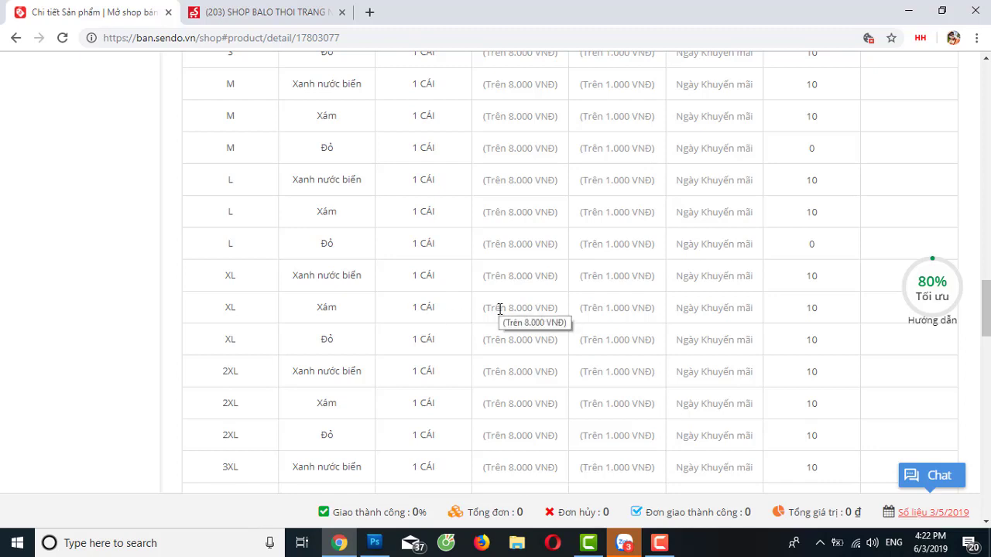
{"action": "scroll", "coordinate": [499, 308], "scroll_direction": "up", "scroll_amount": 3}
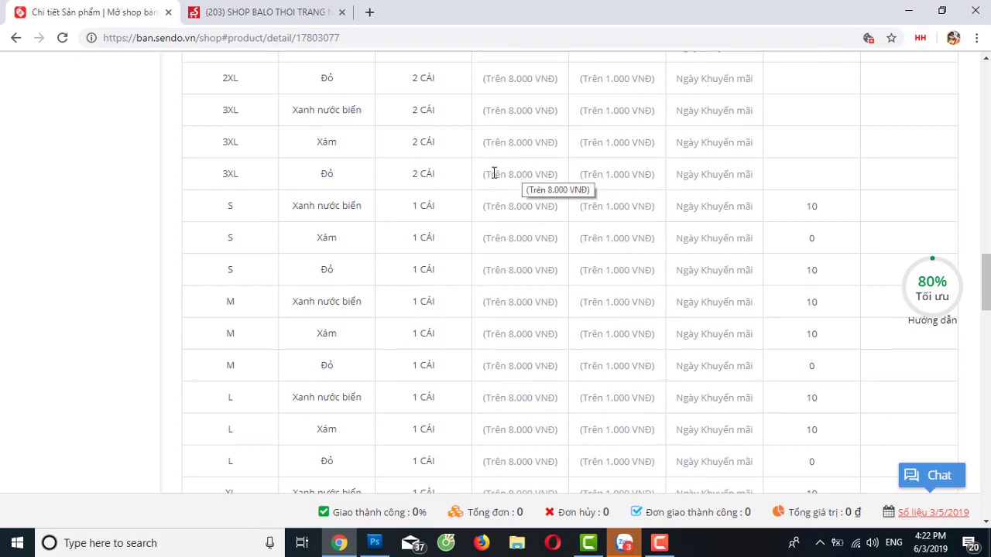
{"action": "scroll", "coordinate": [498, 261], "scroll_direction": "up", "scroll_amount": 5}
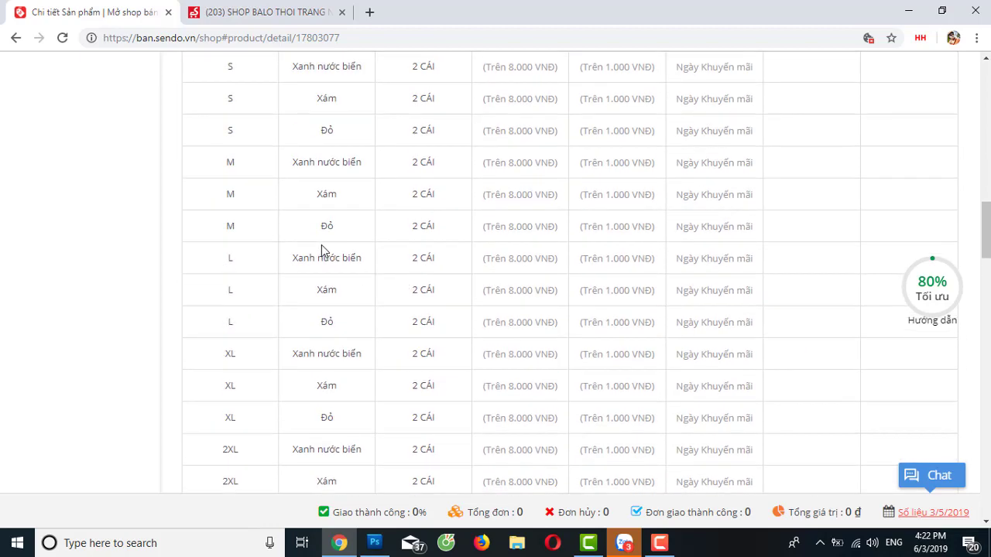
{"action": "scroll", "coordinate": [324, 248], "scroll_direction": "up", "scroll_amount": 2}
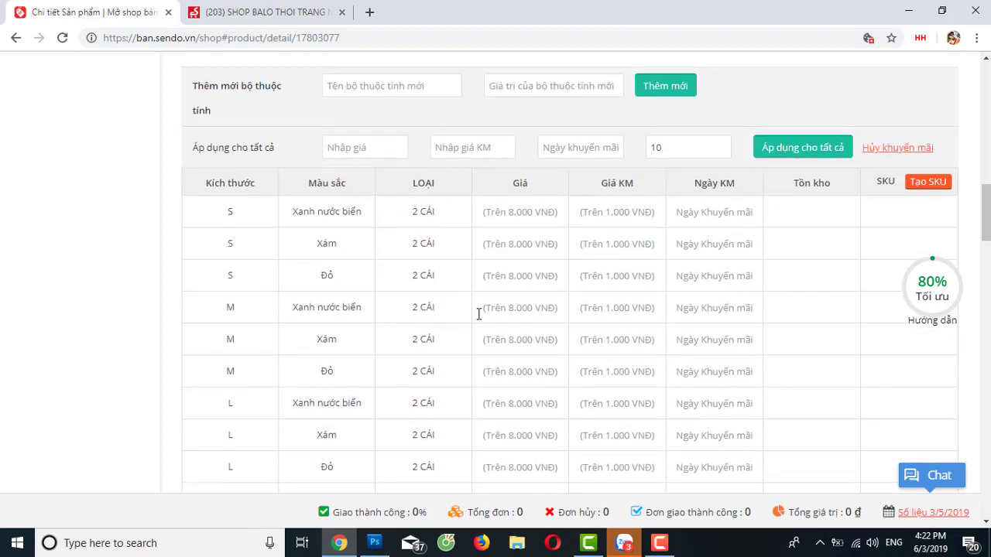
{"action": "scroll", "coordinate": [542, 312], "scroll_direction": "down", "scroll_amount": 14}
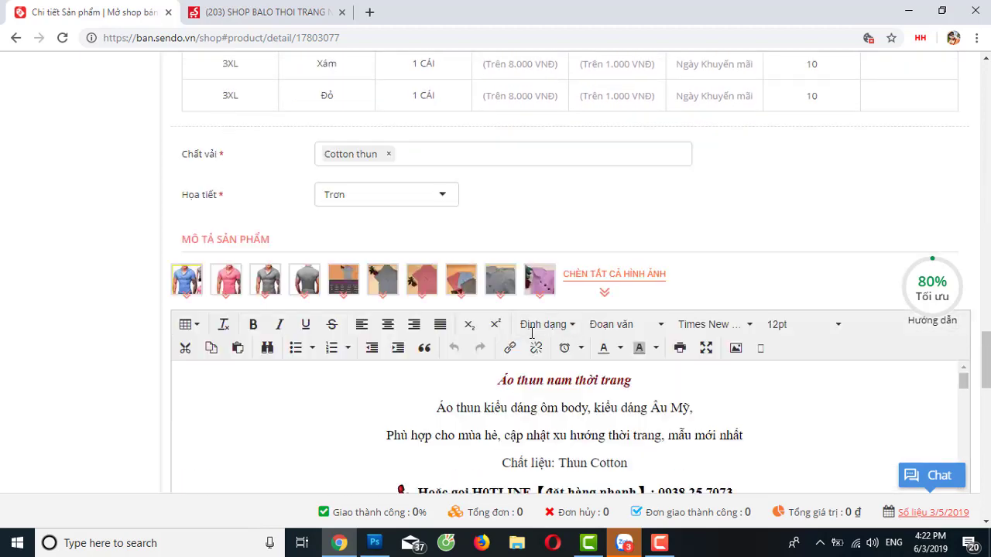
{"action": "scroll", "coordinate": [526, 294], "scroll_direction": "up", "scroll_amount": 7}
{"action": "scroll", "coordinate": [525, 294], "scroll_direction": "up", "scroll_amount": 7}
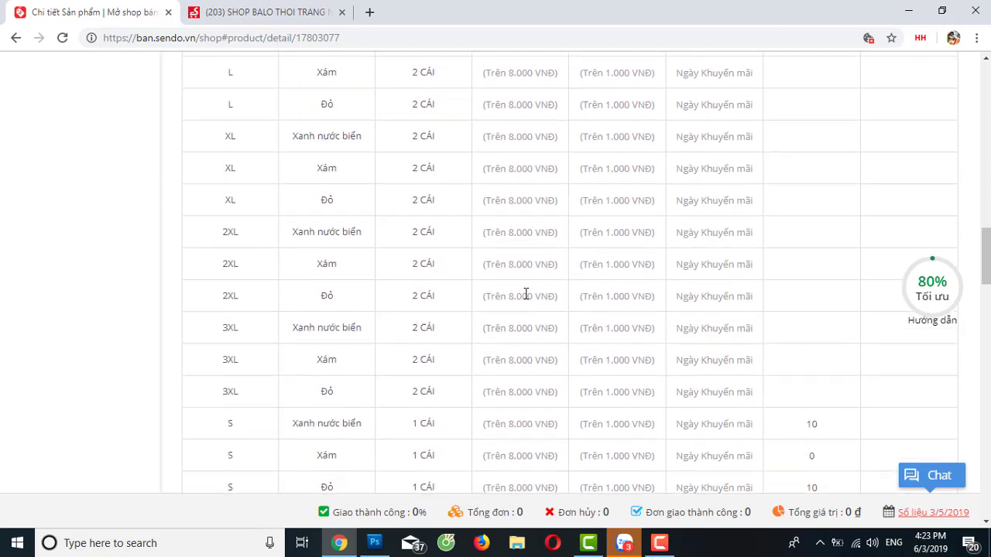
Go to the SHOP BALO THOI TRANG NAM storefront's home page and open the Thú Nhún Emojji spring toy listing among its new arrivals
{"action": "left_click", "coordinate": [302, 17]}
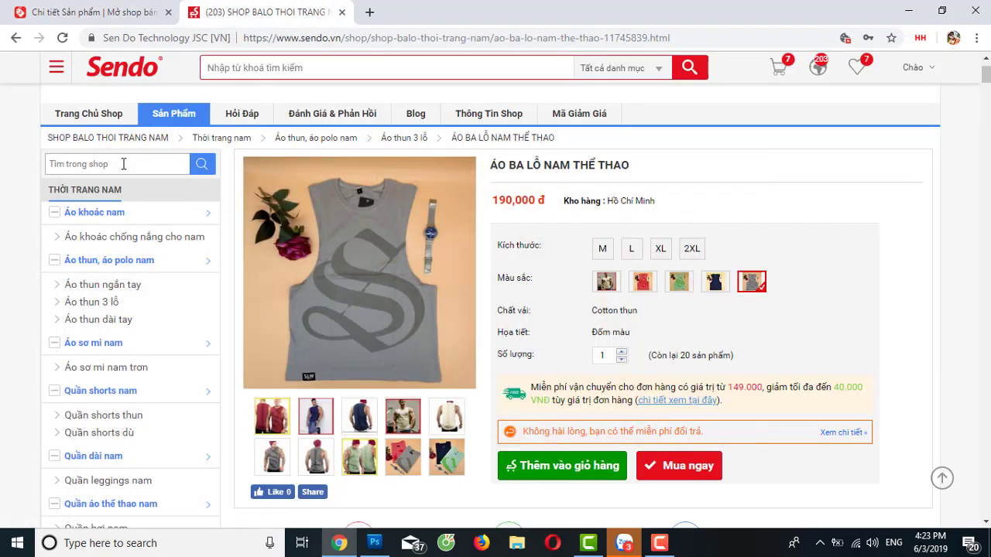
{"action": "left_click", "coordinate": [92, 114]}
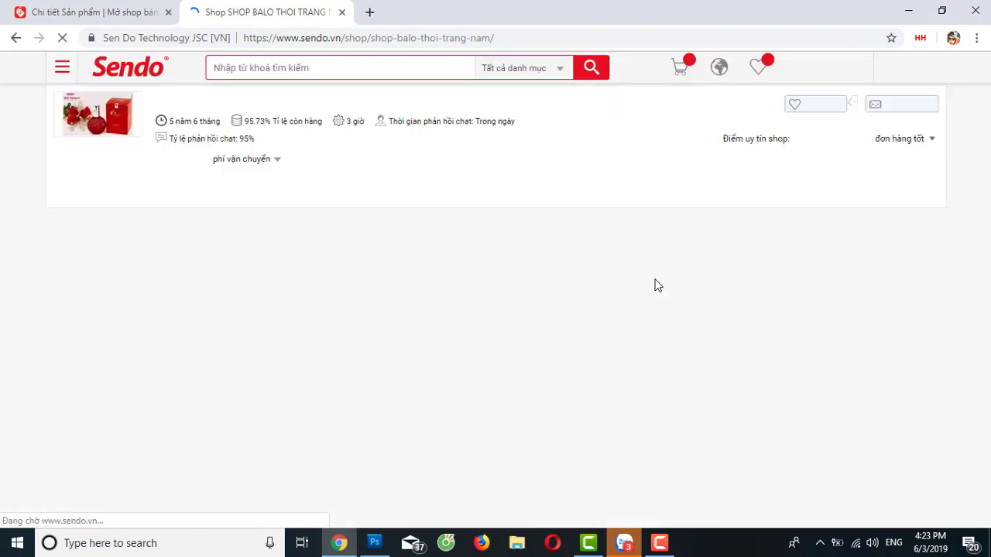
{"action": "scroll", "coordinate": [612, 286], "scroll_direction": "down", "scroll_amount": 1}
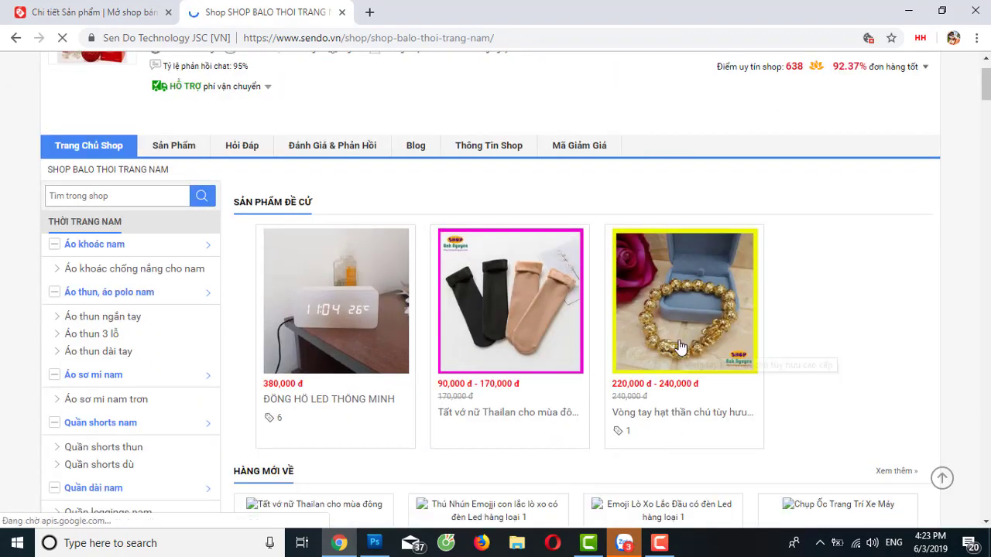
{"action": "scroll", "coordinate": [658, 339], "scroll_direction": "down", "scroll_amount": 1}
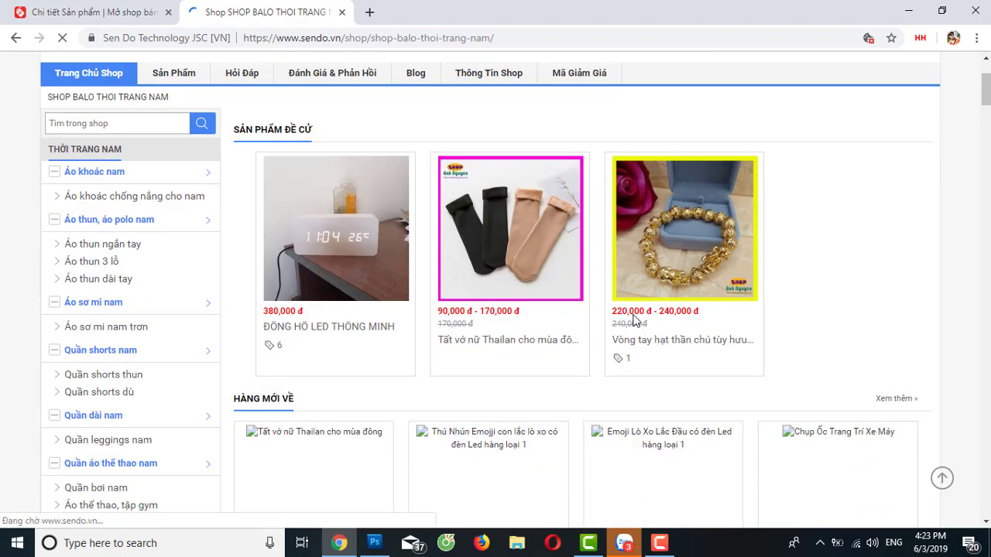
{"action": "scroll", "coordinate": [627, 312], "scroll_direction": "down", "scroll_amount": 2}
{"action": "scroll", "coordinate": [627, 312], "scroll_direction": "down", "scroll_amount": 3}
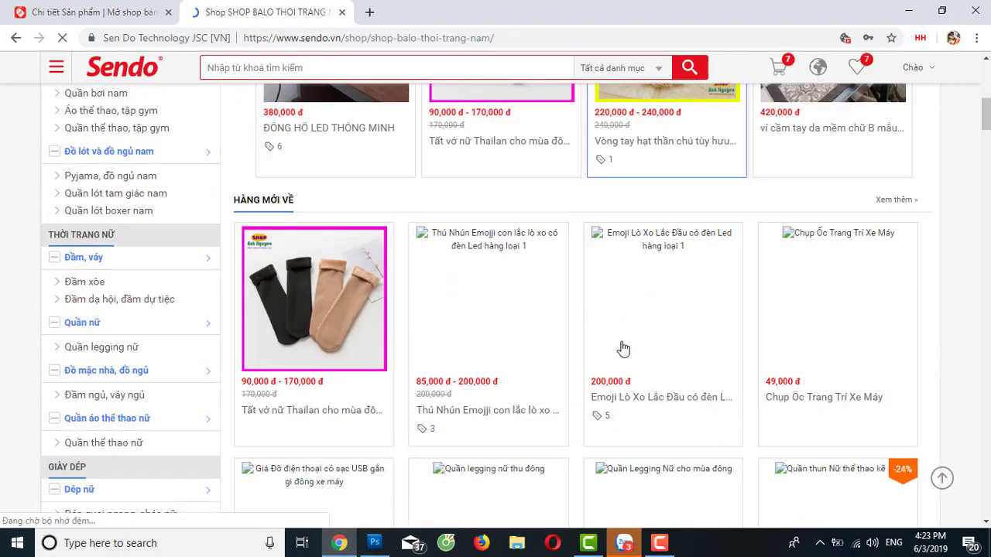
{"action": "scroll", "coordinate": [666, 310], "scroll_direction": "down", "scroll_amount": 1}
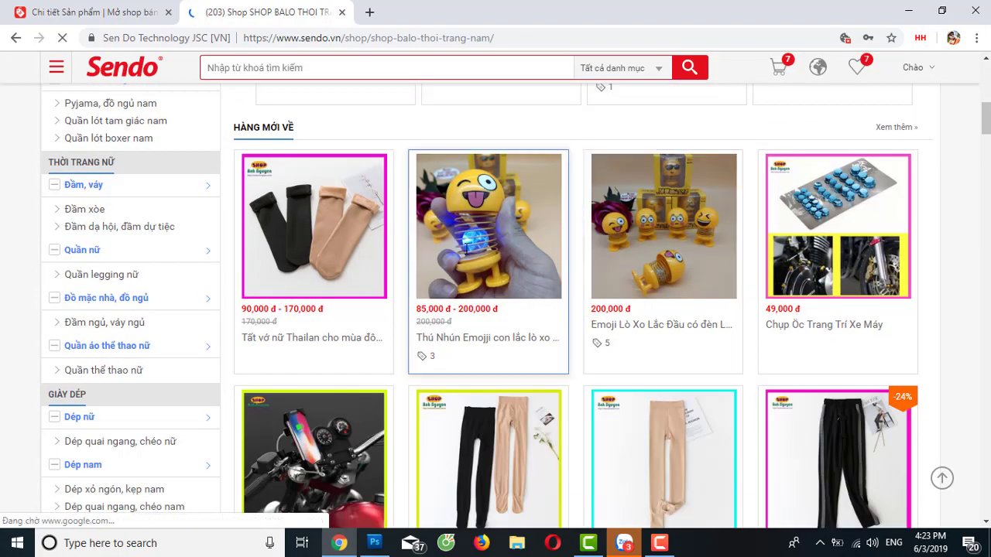
{"action": "left_click", "coordinate": [478, 240]}
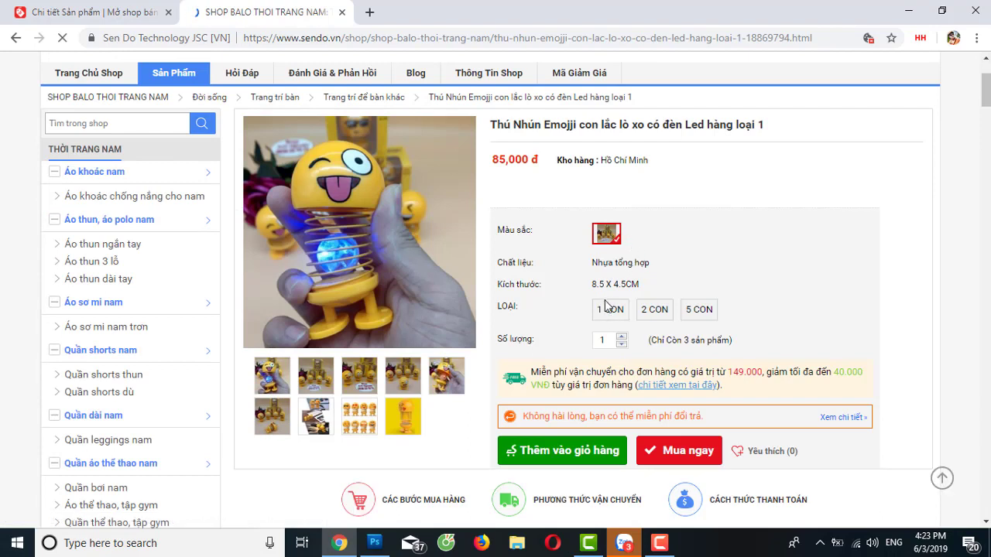
Compare the price and remaining stock of the toy's 1 CON and 2 CON options in the LOẠI attribute
{"action": "left_click", "coordinate": [609, 311]}
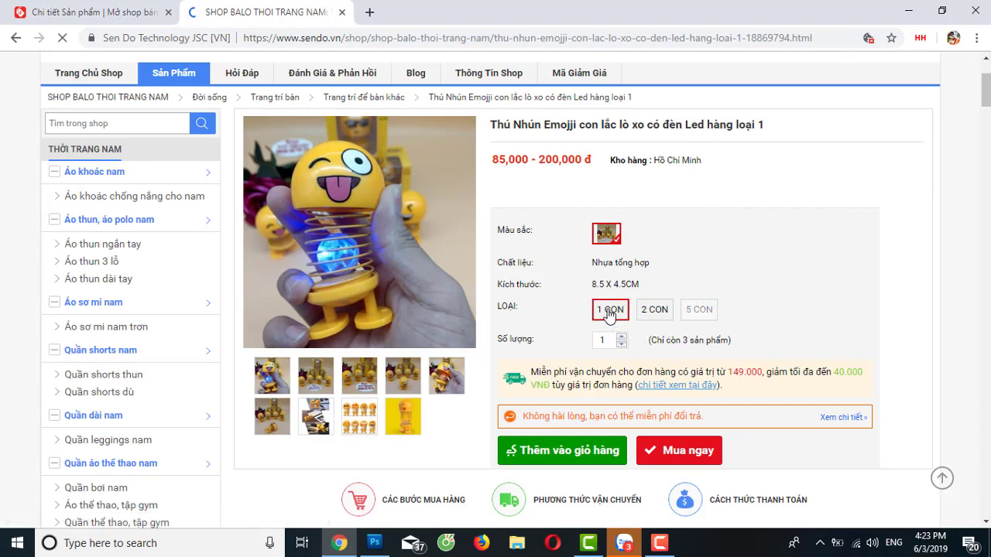
{"action": "left_click", "coordinate": [609, 312]}
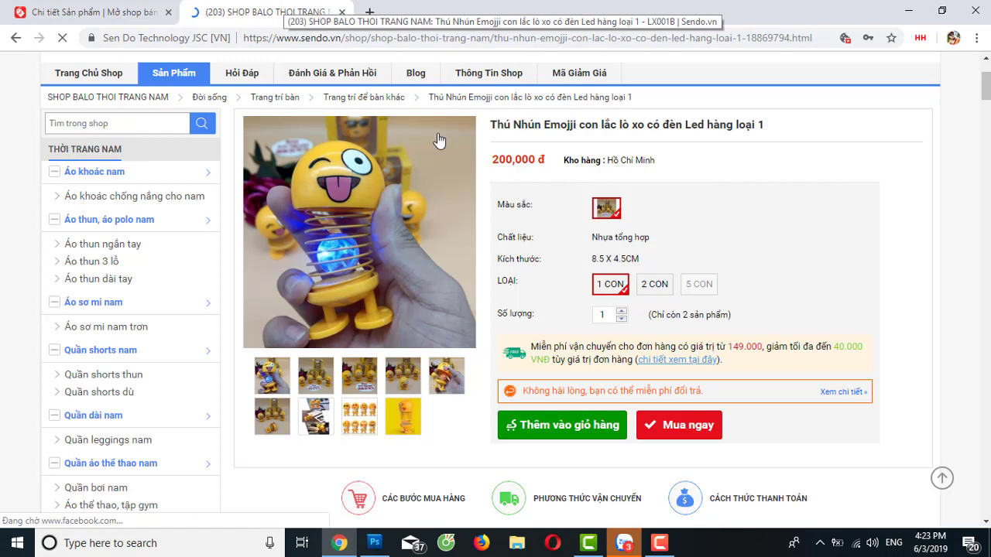
{"action": "left_click", "coordinate": [659, 290]}
{"action": "left_click", "coordinate": [620, 286]}
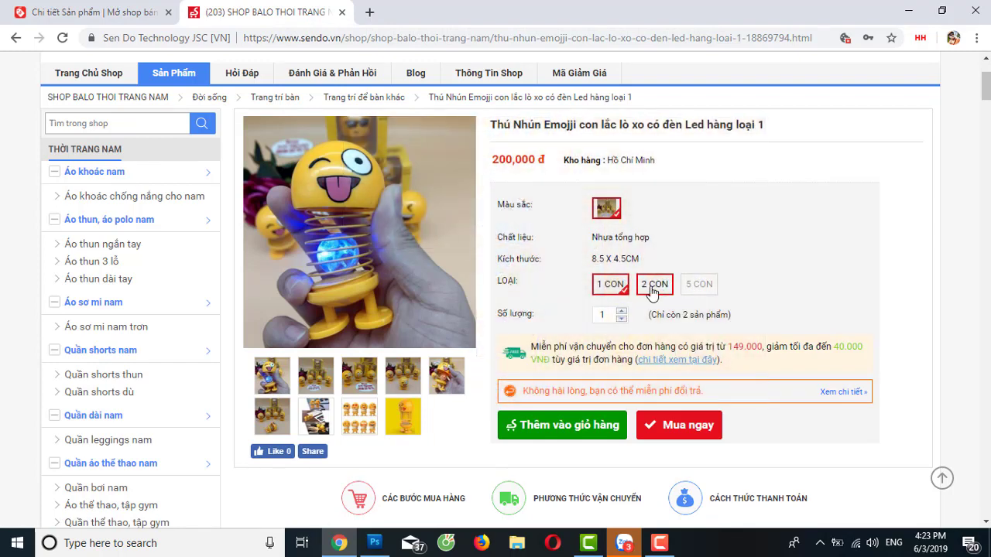
{"action": "left_click", "coordinate": [653, 291]}
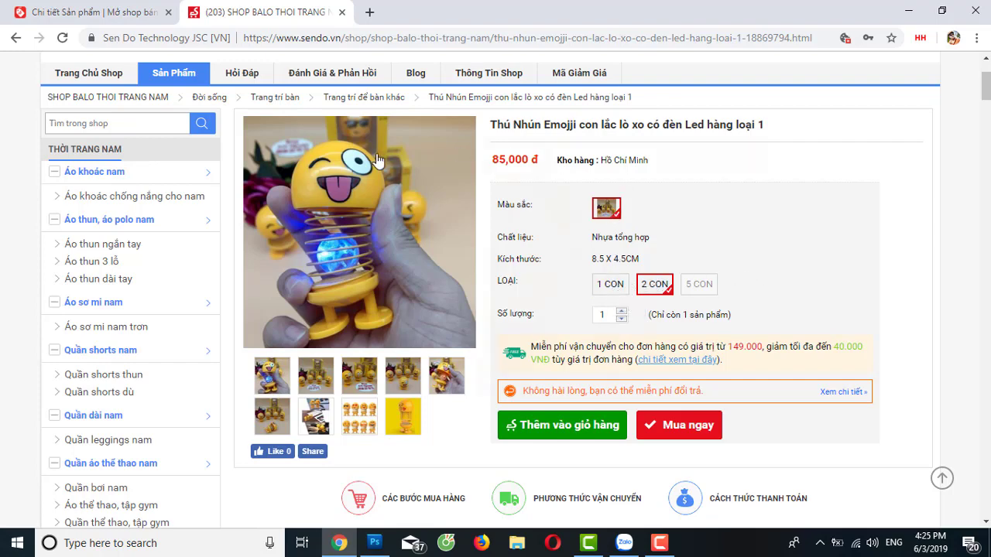
{"action": "left_click", "coordinate": [608, 287]}
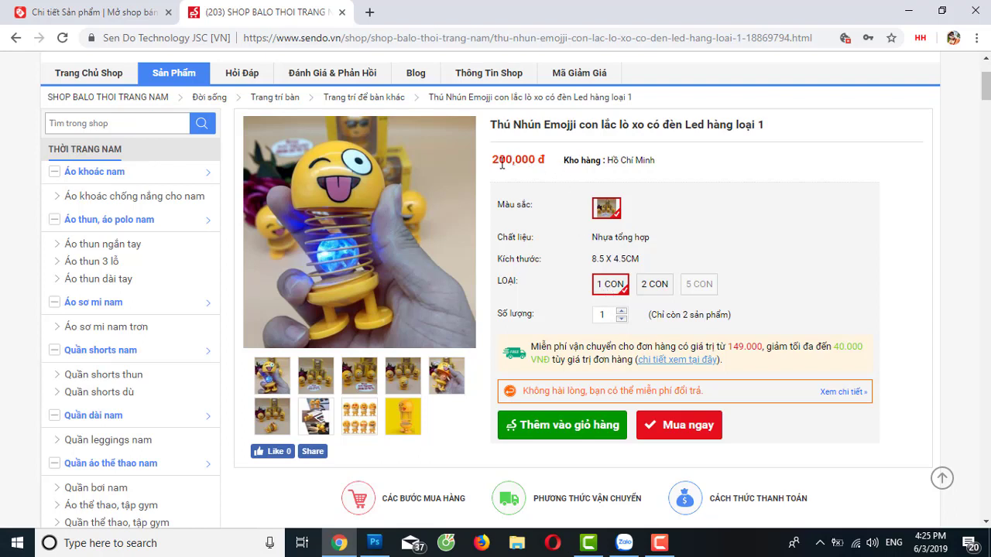
{"action": "left_click", "coordinate": [654, 284]}
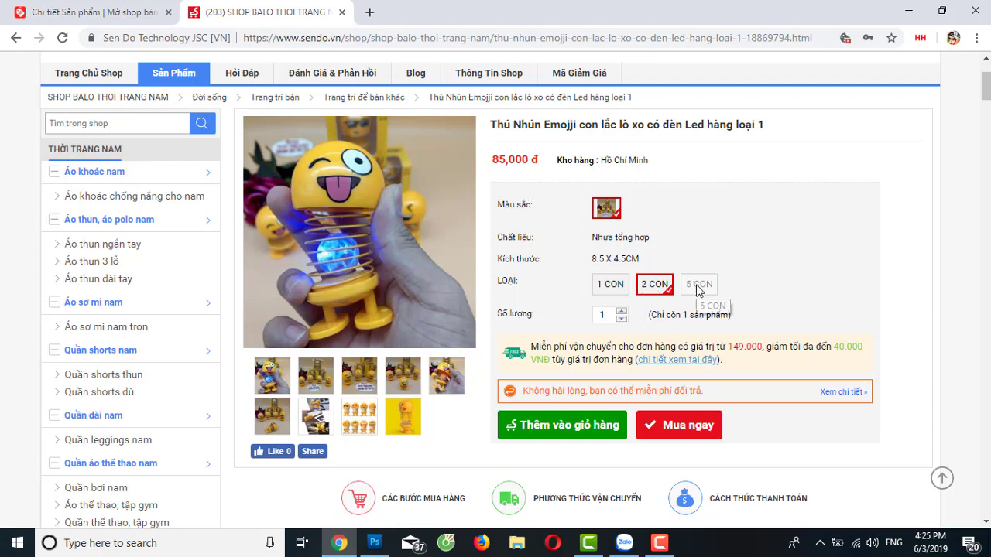
{"action": "left_click", "coordinate": [612, 285]}
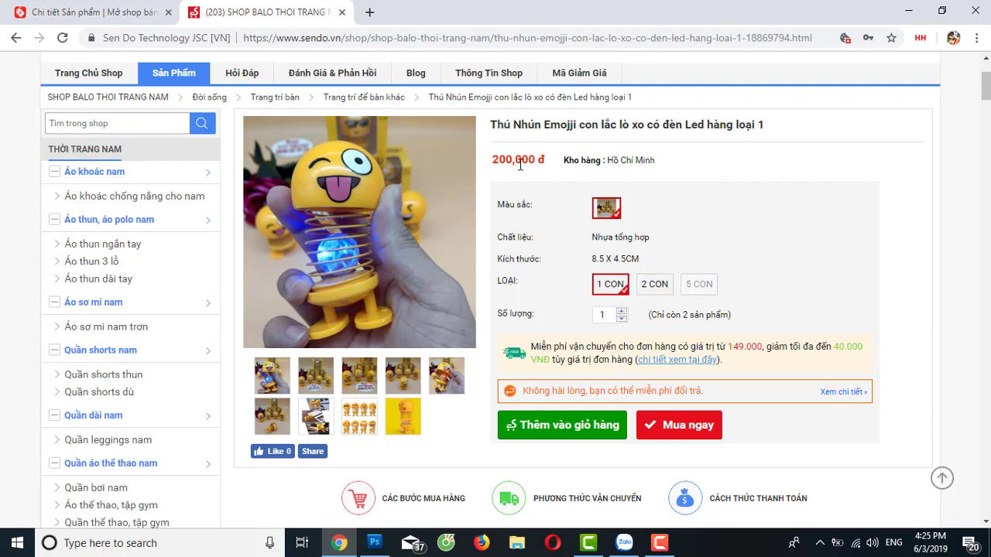
{"action": "left_click", "coordinate": [655, 288]}
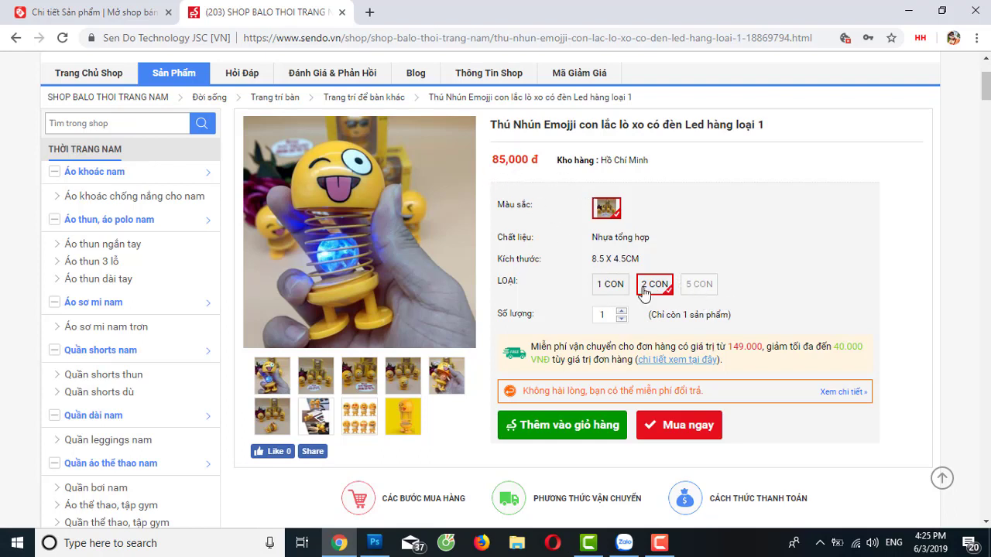
{"action": "left_click_drag", "start_coordinate": [620, 286], "coordinate": [606, 286]}
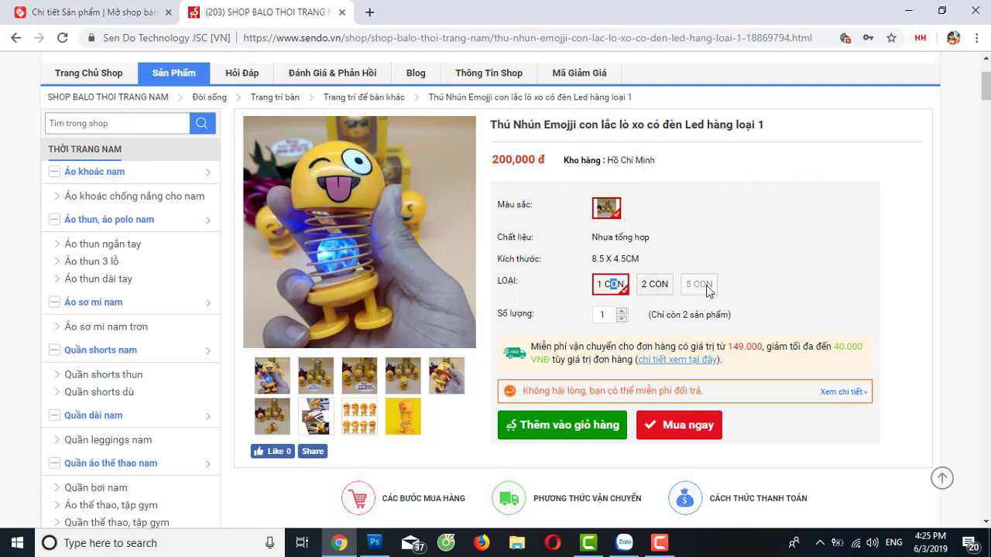
{"action": "left_click", "coordinate": [546, 177]}
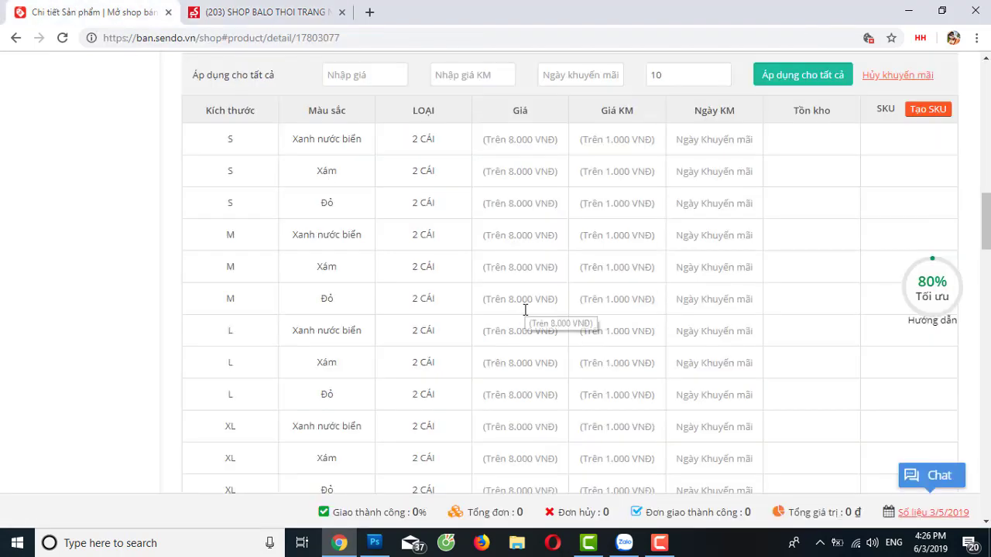
Return to the shirt's product form and remove the 2 CÁI and 1 CÁI values from the LOẠI attribute
{"action": "scroll", "coordinate": [526, 310], "scroll_direction": "up", "scroll_amount": 3}
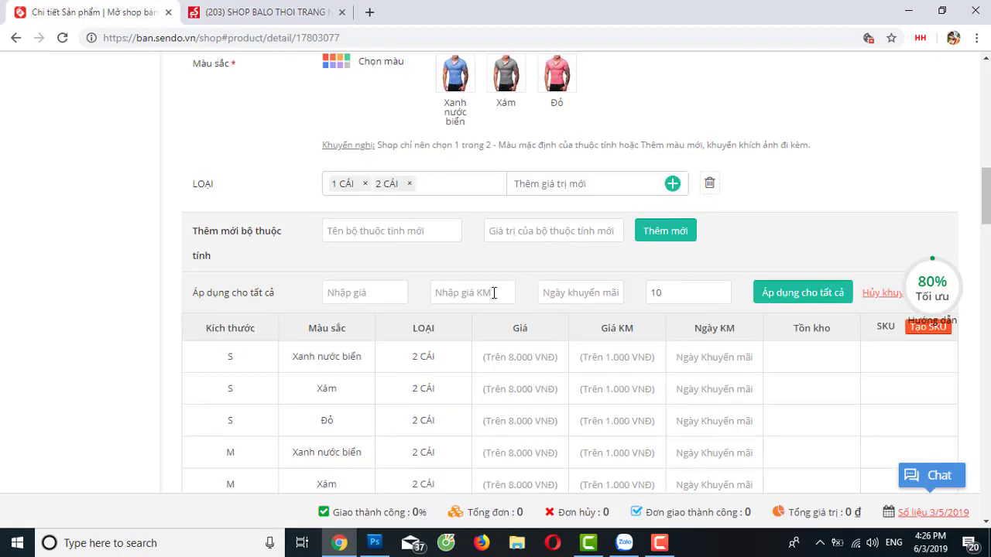
{"action": "left_click", "coordinate": [409, 183]}
{"action": "left_click", "coordinate": [365, 183]}
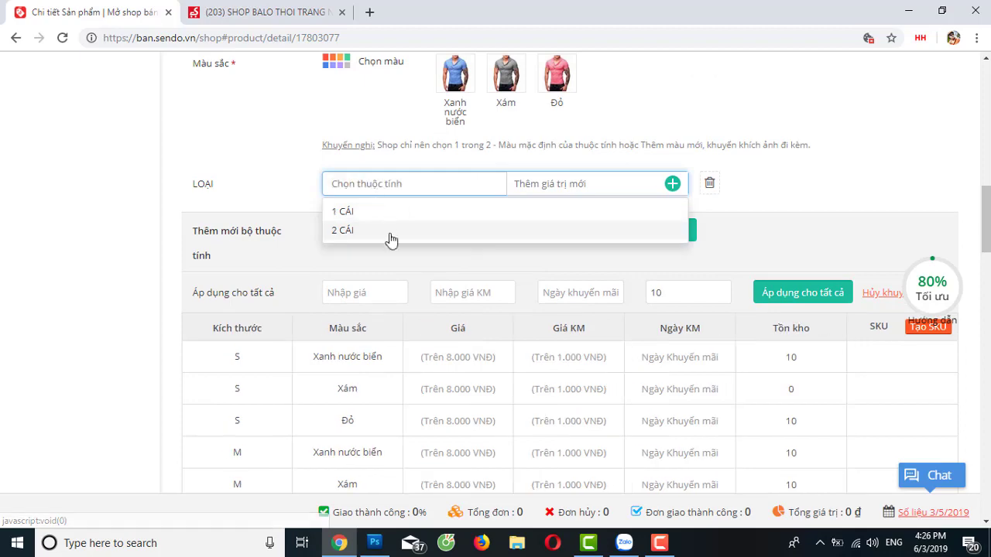
{"action": "left_click", "coordinate": [275, 183]}
Set the stock of the 2XL Đỏ variant to 0
{"action": "scroll", "coordinate": [408, 285], "scroll_direction": "down", "scroll_amount": 3}
{"action": "scroll", "coordinate": [423, 294], "scroll_direction": "up", "scroll_amount": 5}
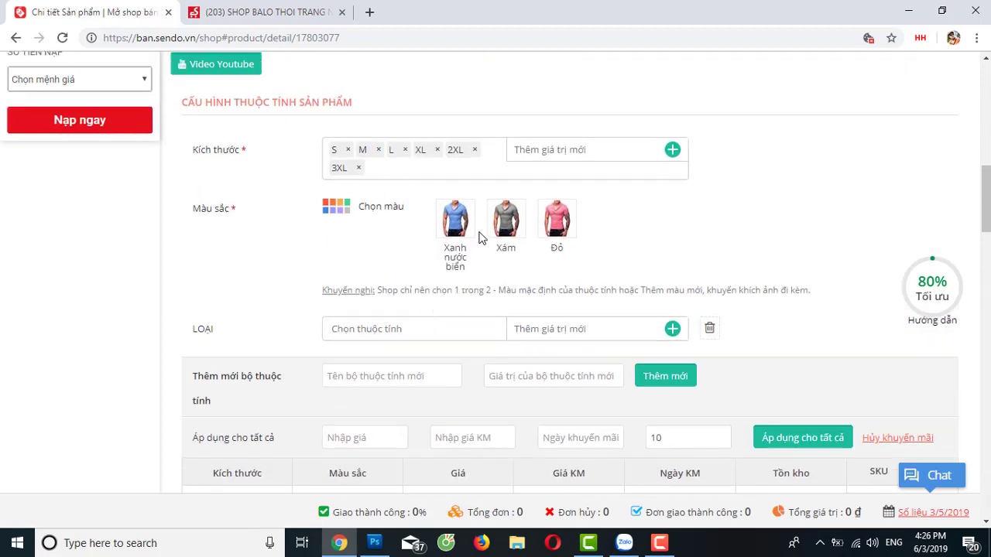
{"action": "scroll", "coordinate": [409, 284], "scroll_direction": "down", "scroll_amount": 3}
{"action": "scroll", "coordinate": [408, 283], "scroll_direction": "down", "scroll_amount": 5}
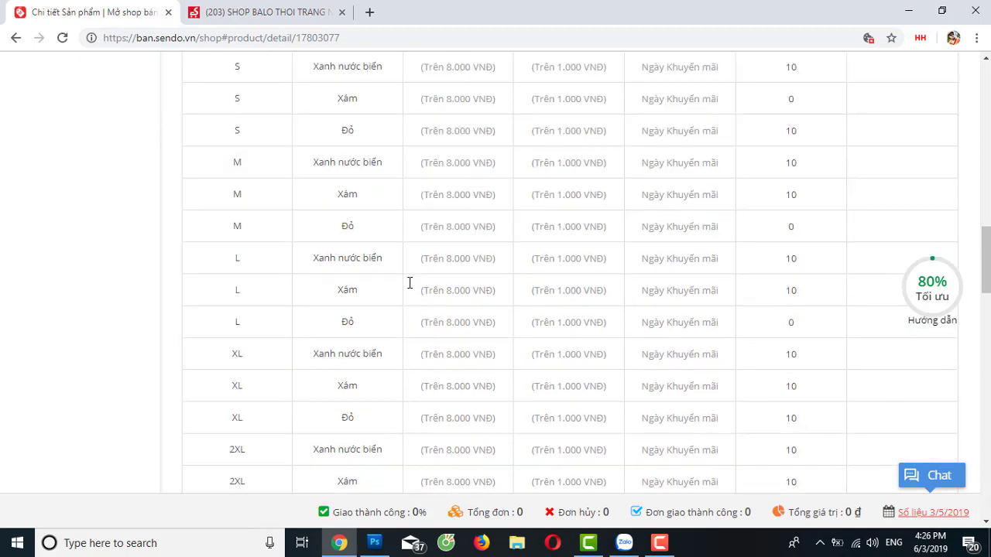
{"action": "scroll", "coordinate": [347, 267], "scroll_direction": "down", "scroll_amount": 2}
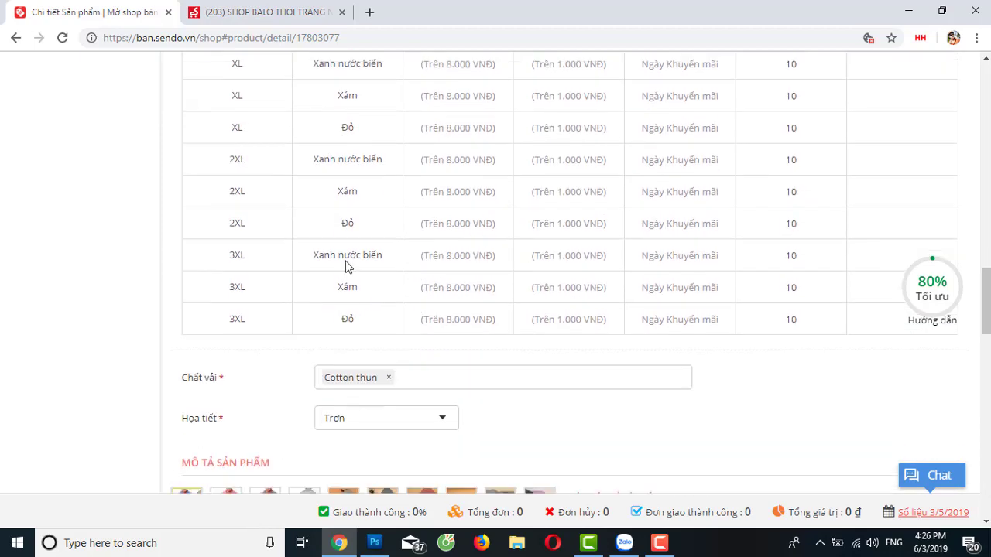
{"action": "left_click", "coordinate": [803, 225]}
{"action": "left_click_drag", "start_coordinate": [805, 224], "coordinate": [743, 232]}
{"action": "type", "text": "0"}
{"action": "left_click", "coordinate": [711, 319]}
Look over the shirt form's general information, keywords, shipping options and the size, color and LOẠI attribute settings
{"action": "scroll", "coordinate": [706, 332], "scroll_direction": "up", "scroll_amount": 12}
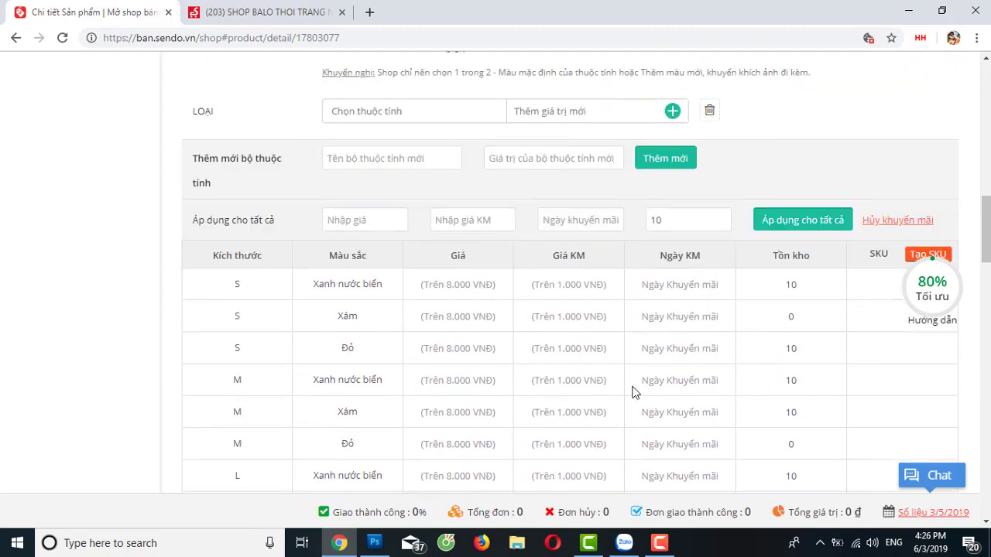
{"action": "scroll", "coordinate": [534, 332], "scroll_direction": "up", "scroll_amount": 3}
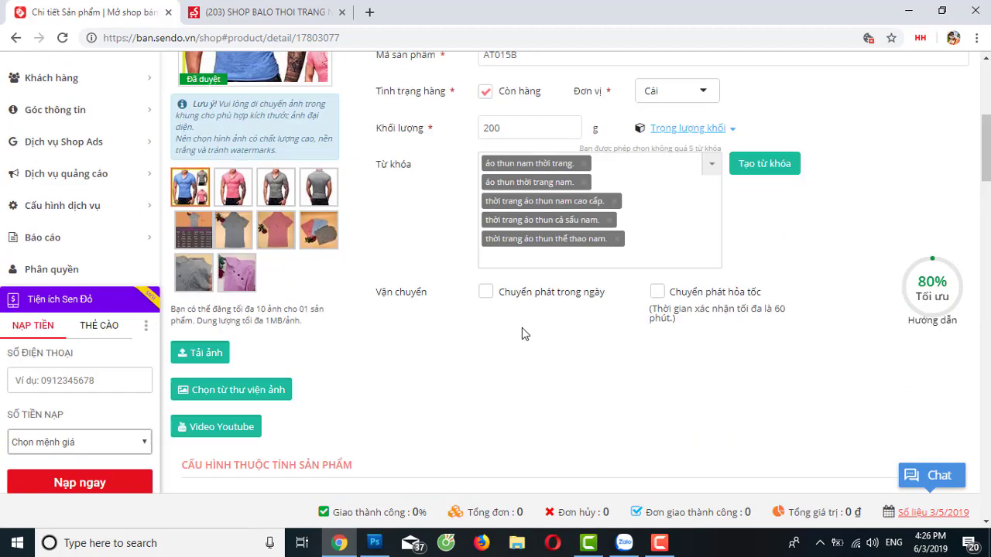
{"action": "scroll", "coordinate": [482, 393], "scroll_direction": "up", "scroll_amount": 3}
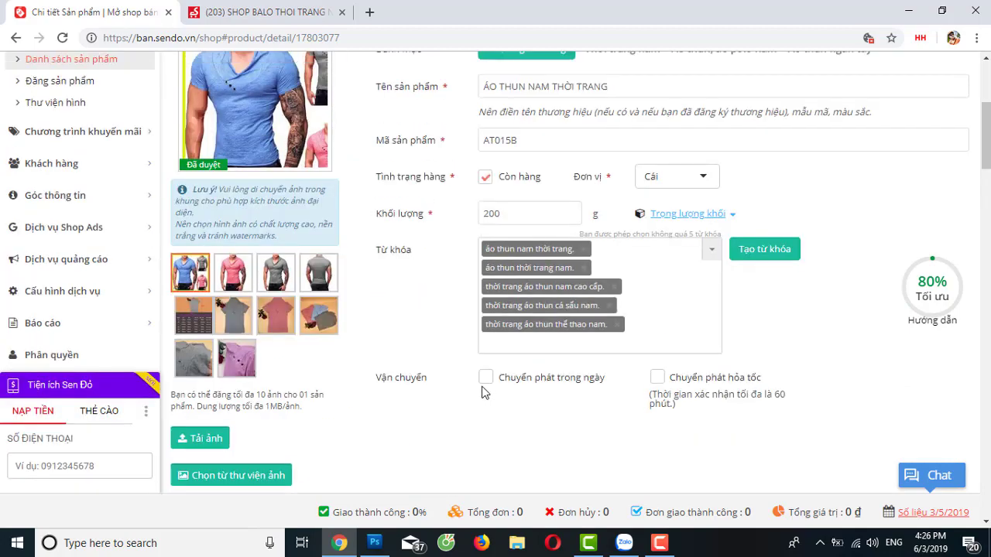
{"action": "scroll", "coordinate": [480, 325], "scroll_direction": "down", "scroll_amount": 6}
{"action": "scroll", "coordinate": [475, 312], "scroll_direction": "down", "scroll_amount": 1}
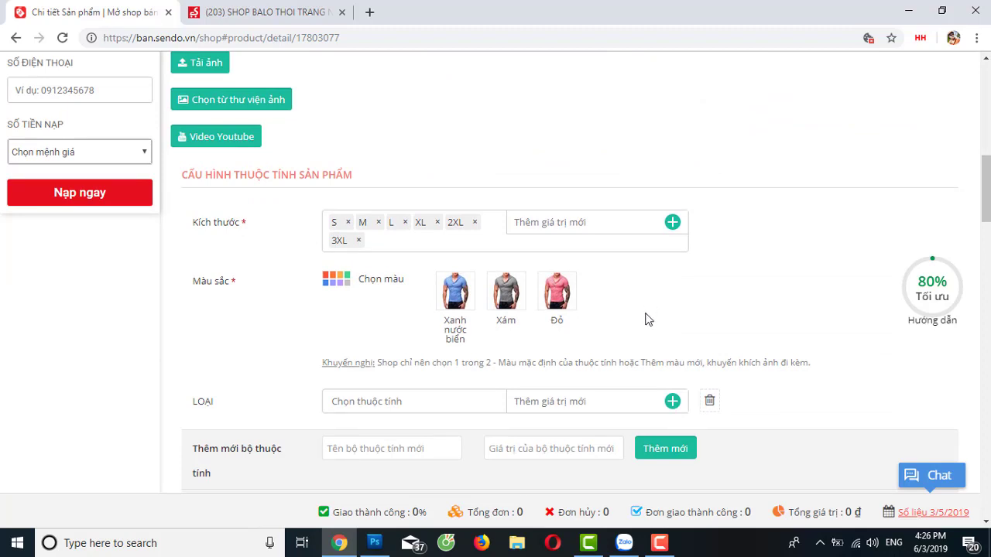
{"action": "scroll", "coordinate": [620, 310], "scroll_direction": "up", "scroll_amount": 3}
{"action": "scroll", "coordinate": [604, 317], "scroll_direction": "up", "scroll_amount": 3}
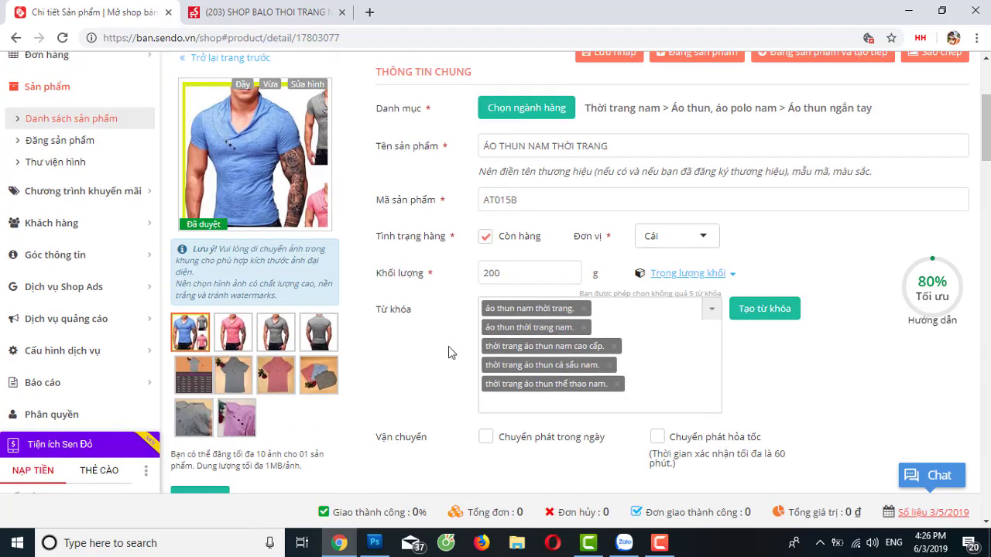
{"action": "scroll", "coordinate": [451, 352], "scroll_direction": "down", "scroll_amount": 2}
{"action": "scroll", "coordinate": [448, 347], "scroll_direction": "down", "scroll_amount": 2}
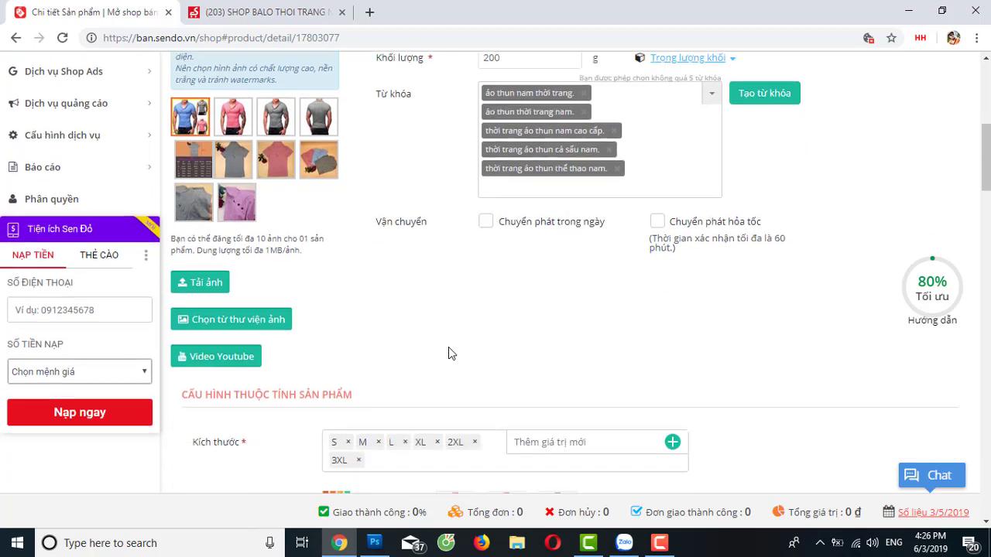
{"action": "scroll", "coordinate": [470, 348], "scroll_direction": "up", "scroll_amount": 1}
{"action": "scroll", "coordinate": [483, 350], "scroll_direction": "up", "scroll_amount": 1}
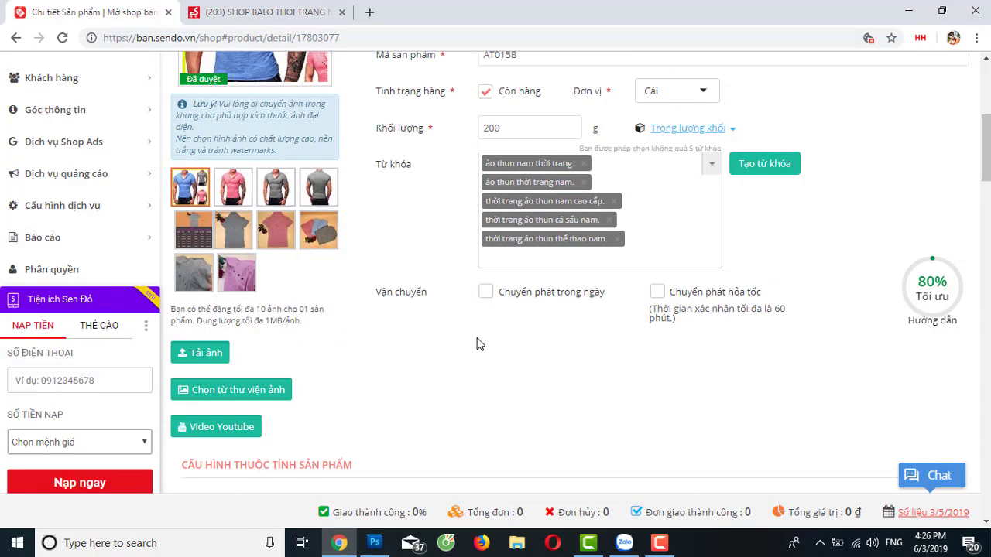
{"action": "left_click", "coordinate": [659, 543]}
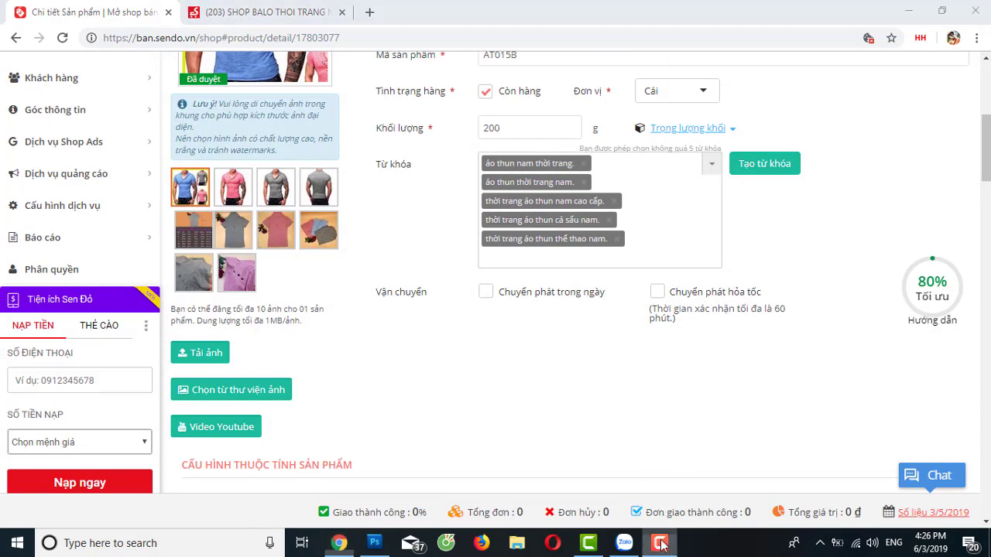
{"action": "left_click", "coordinate": [954, 480]}
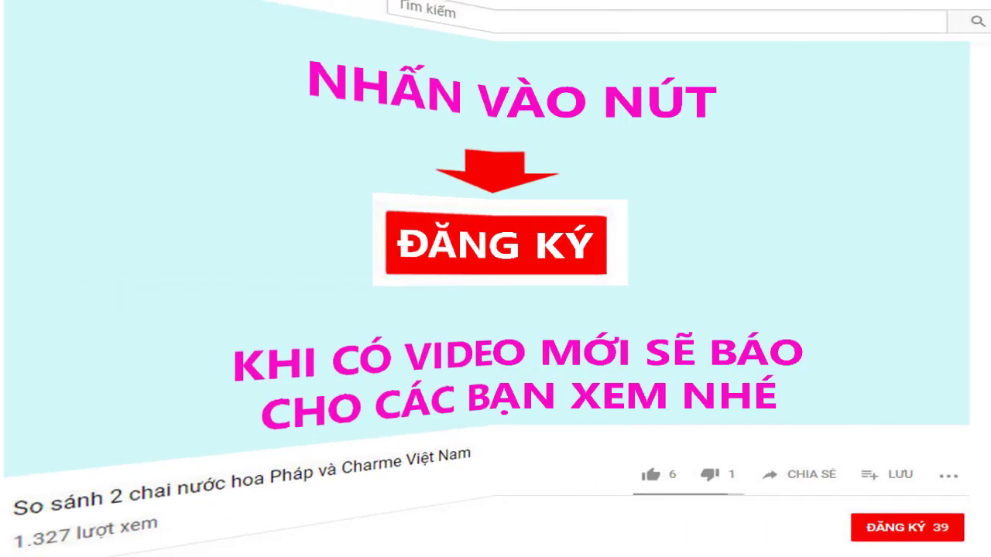